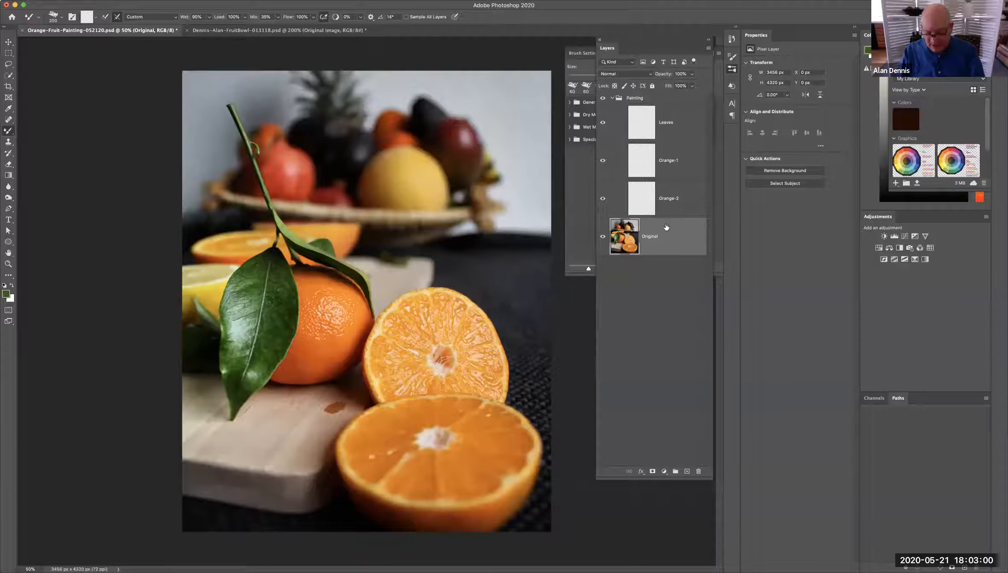
Duplicate the Original layer, move the copy above the Painting group, hide it, and select the Original layer again
key(super+j)
drag(660, 235, 641, 96)
click(602, 113)
click(631, 278)
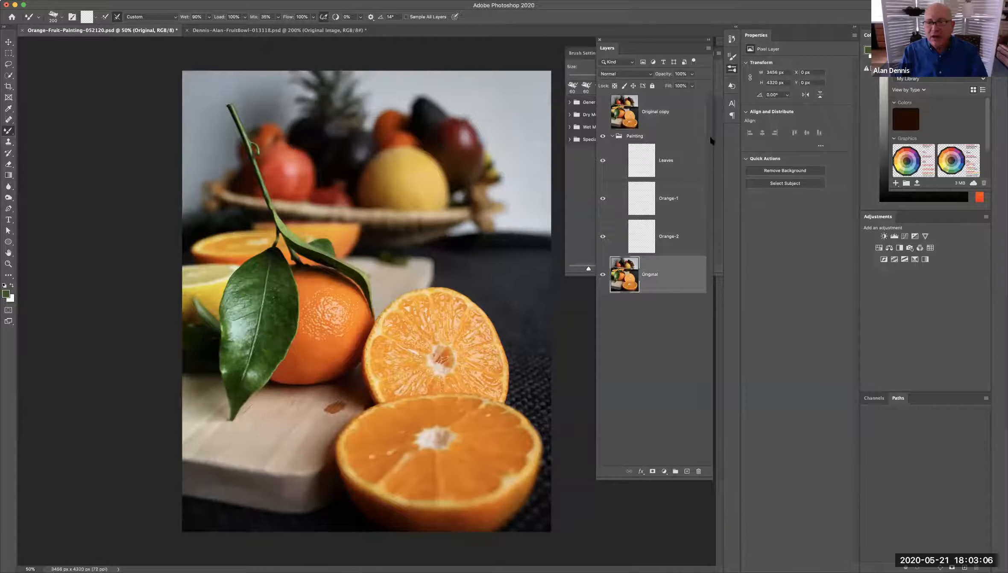
Convert the Original layer to a smart object
click(708, 49)
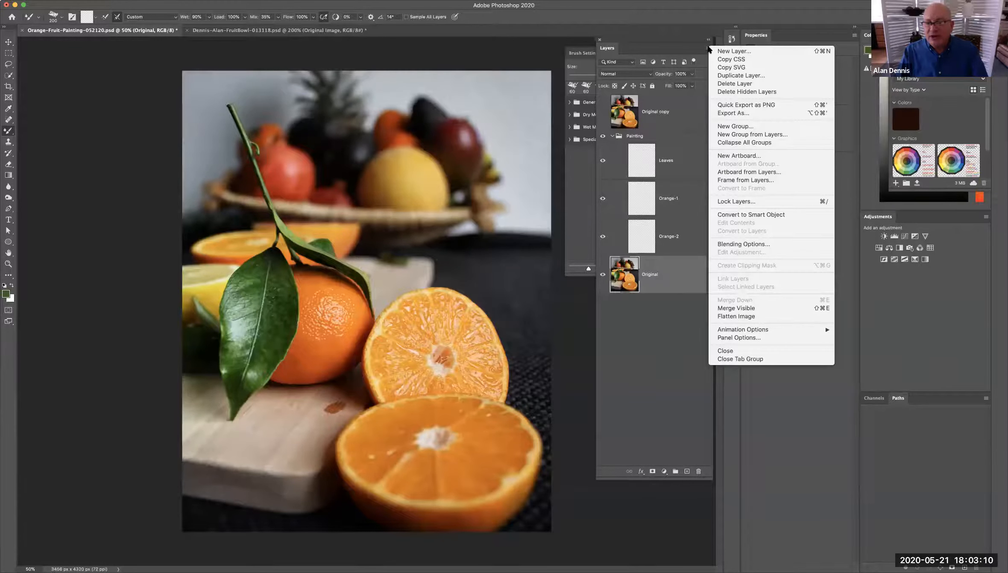
click(708, 50)
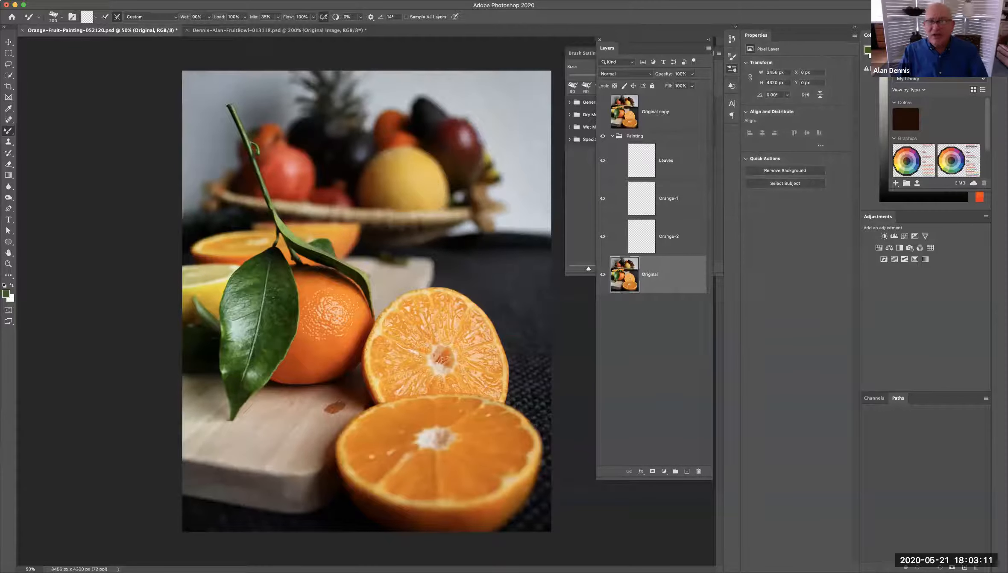
click(196, 1)
click(192, 4)
click(709, 50)
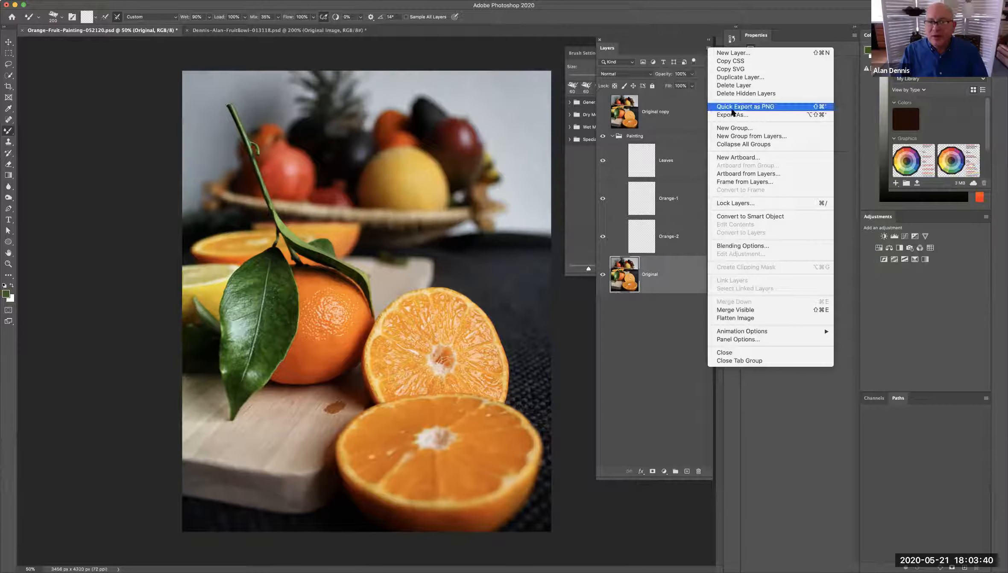
click(730, 217)
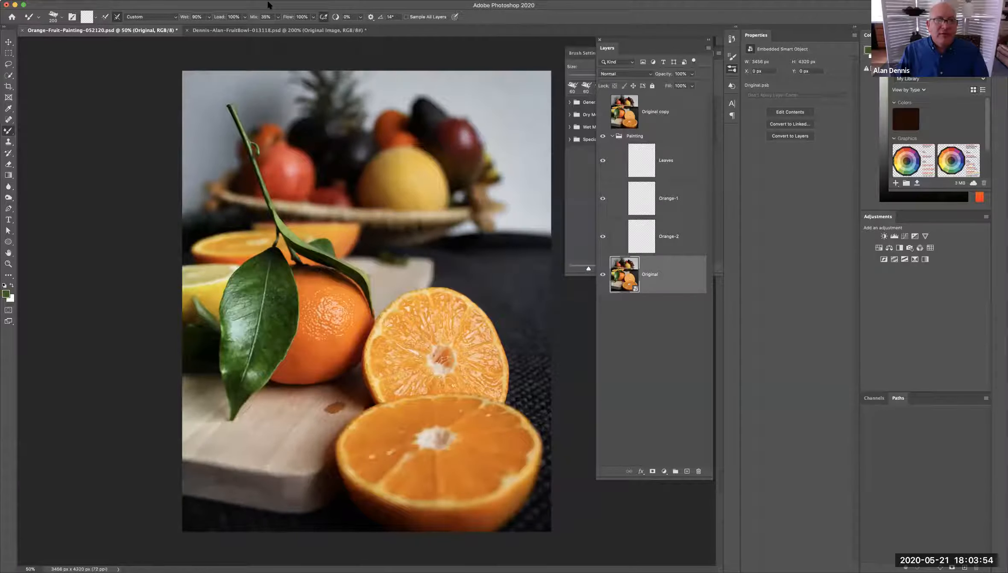
Open the Filter Gallery for the Original smart object and preview the Texturizer filter
click(190, 0)
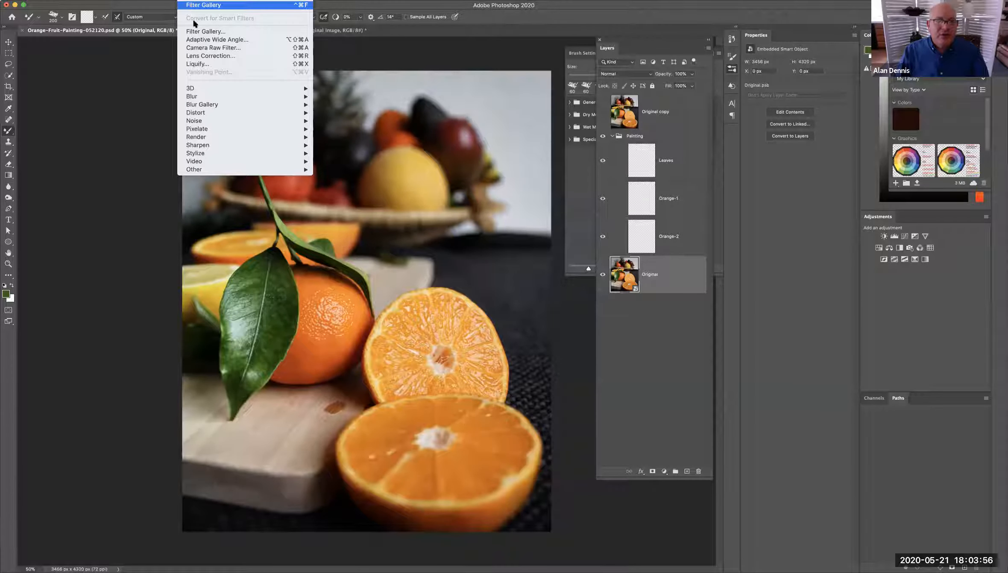
click(199, 37)
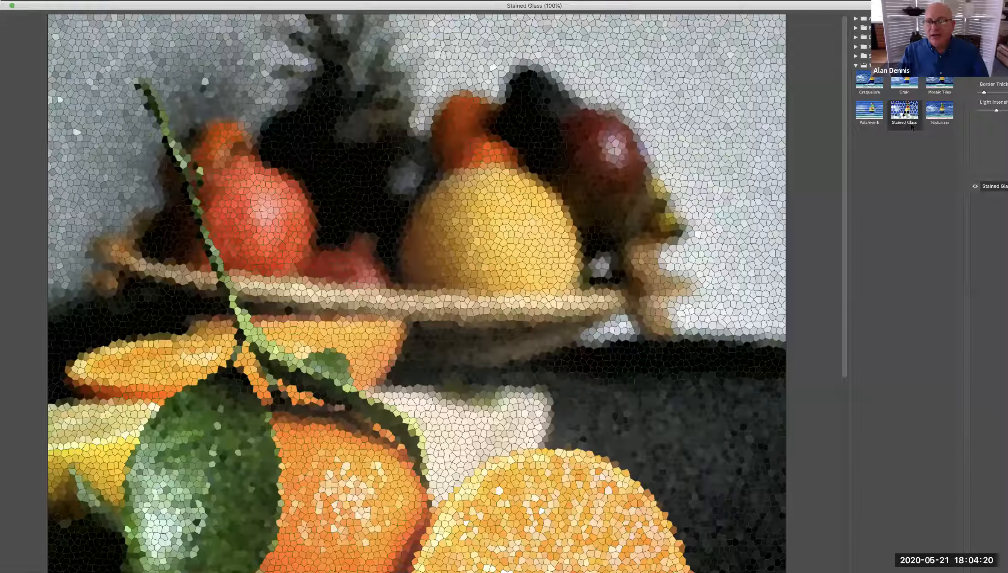
click(941, 110)
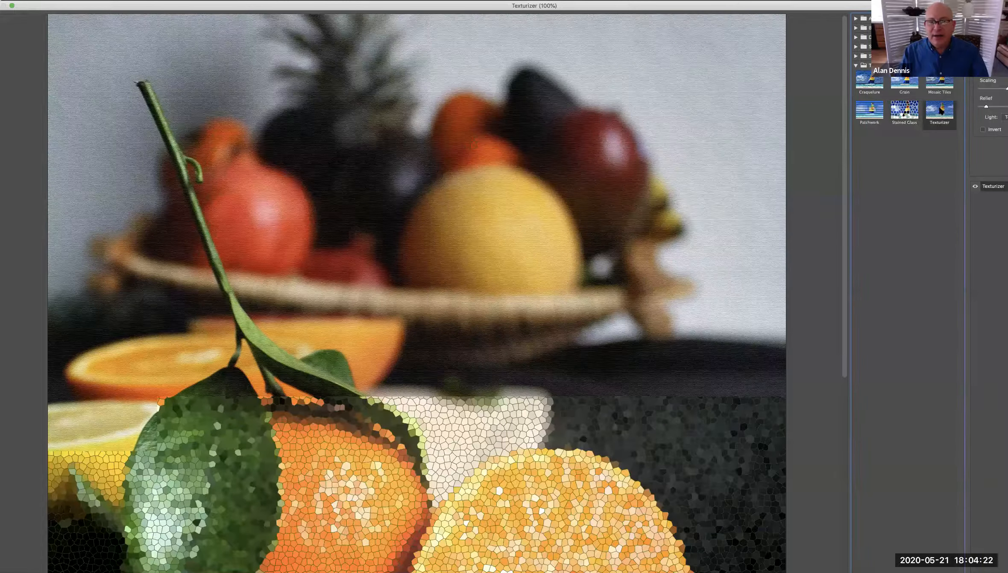
Expand the Stylize, Sketch, Distort, Brush Strokes and Texture filter categories and look over the filters and the preview
click(856, 56)
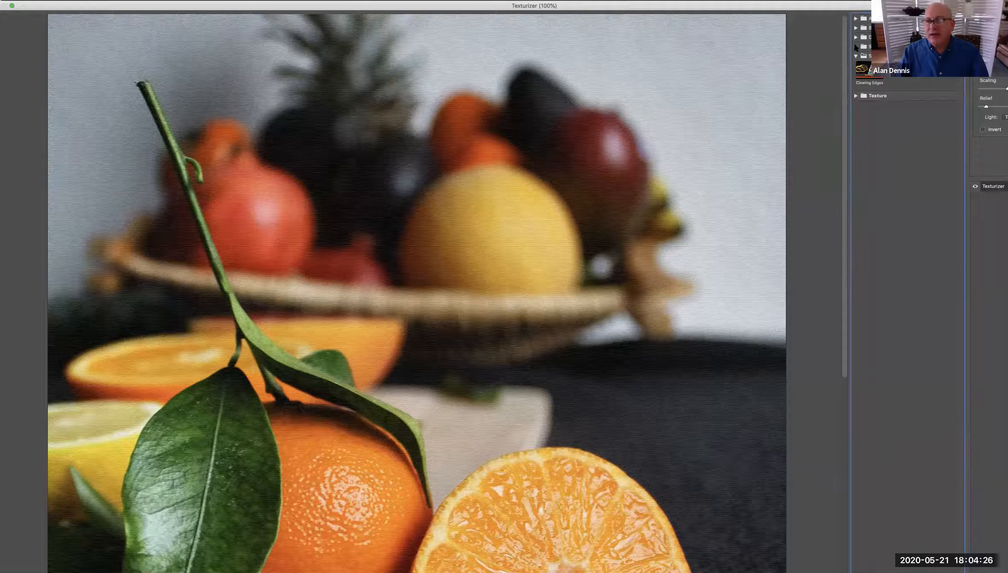
click(856, 46)
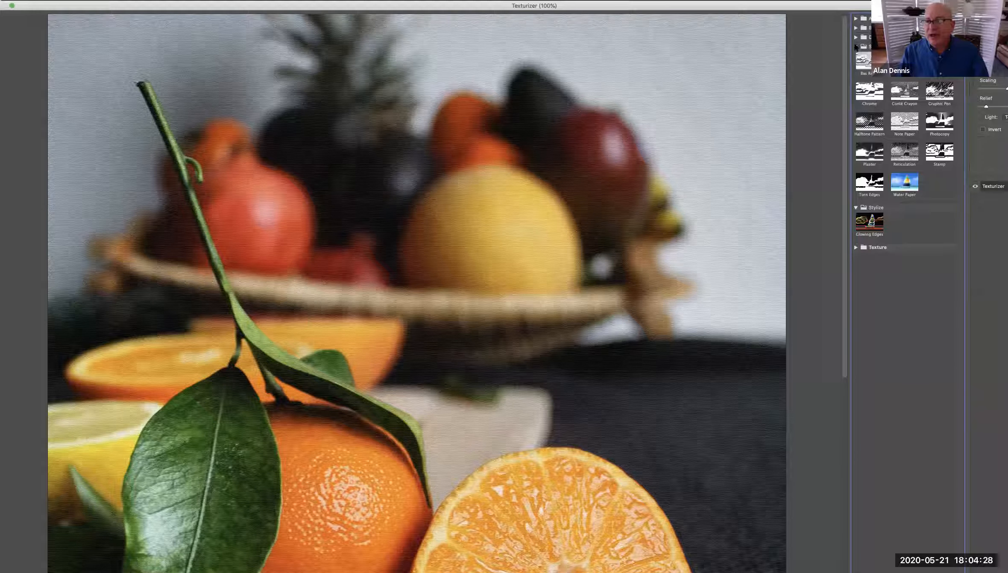
click(856, 37)
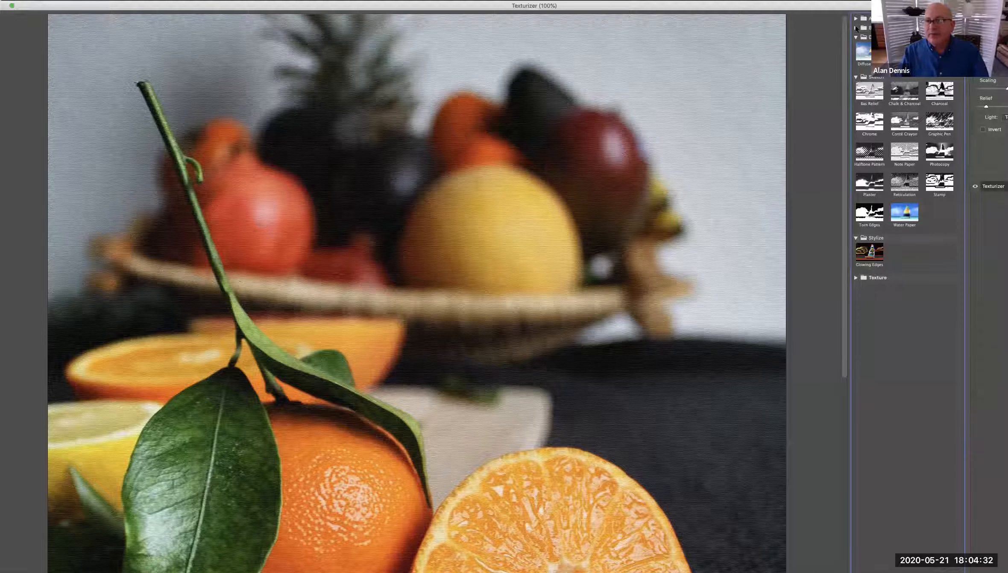
click(856, 28)
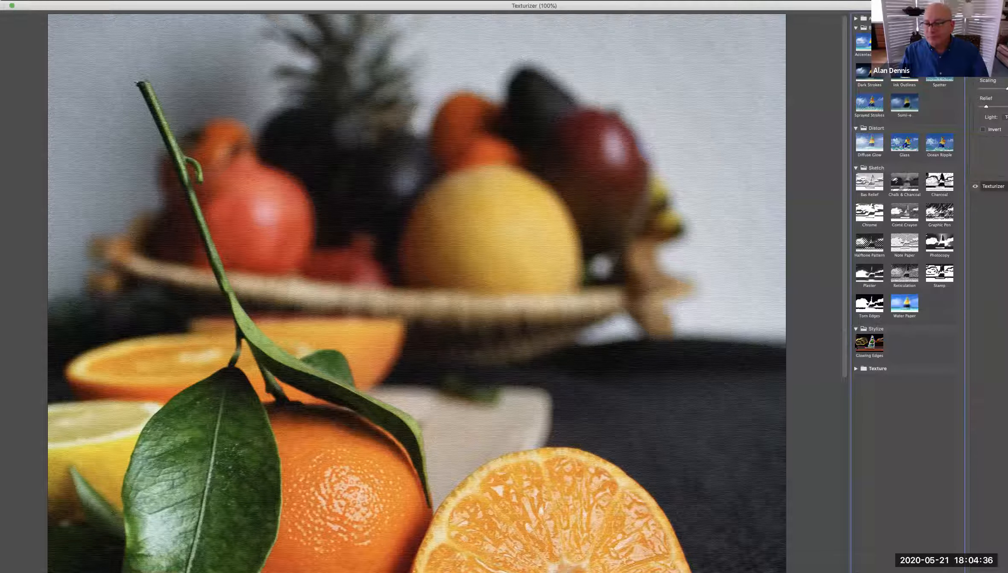
click(856, 369)
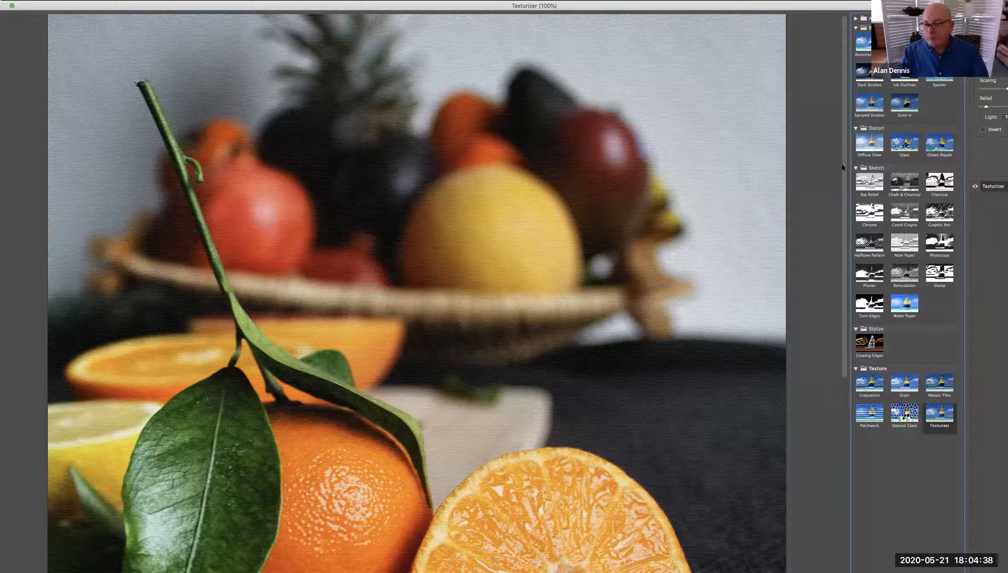
scroll(841, 53, down, 10)
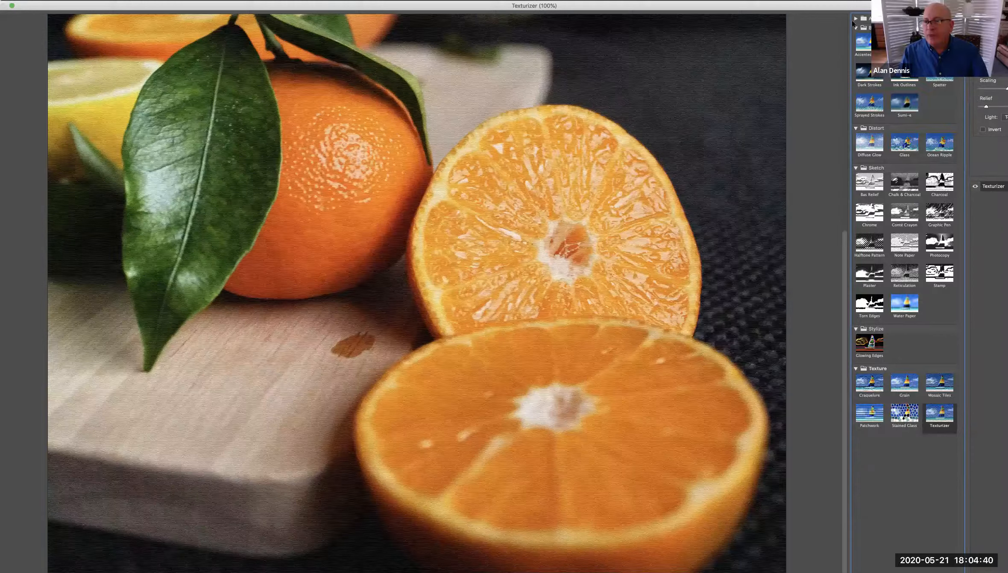
scroll(941, 88, up, 5)
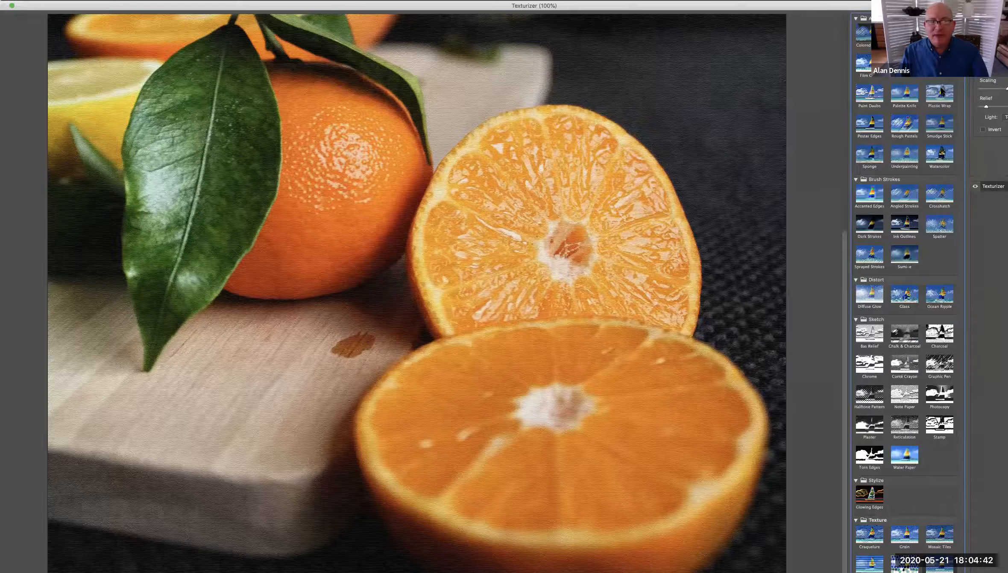
Preview the Plastic Wrap and Paint Daubs filters, and apply the Palette Knife filter to the Original layer
click(939, 93)
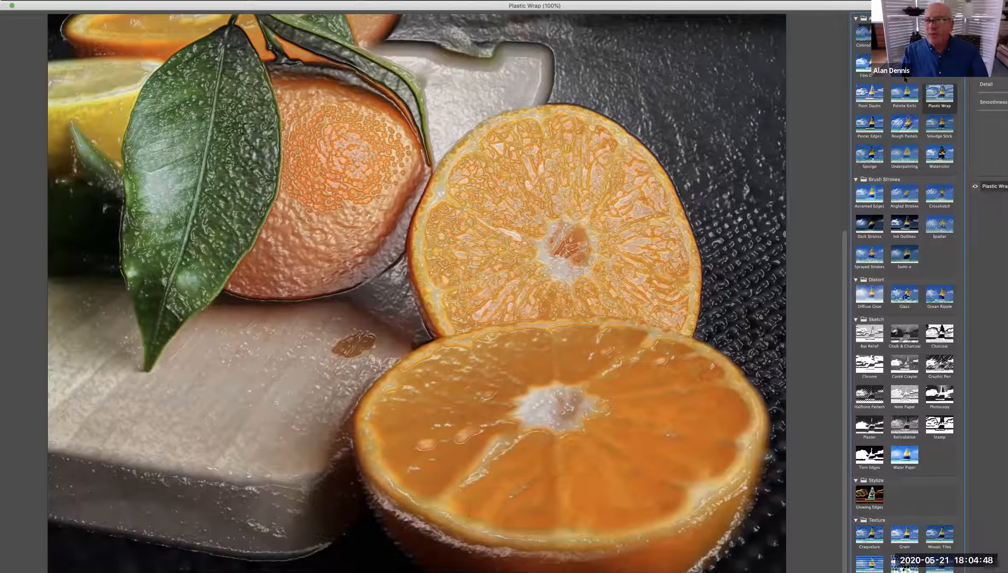
click(867, 96)
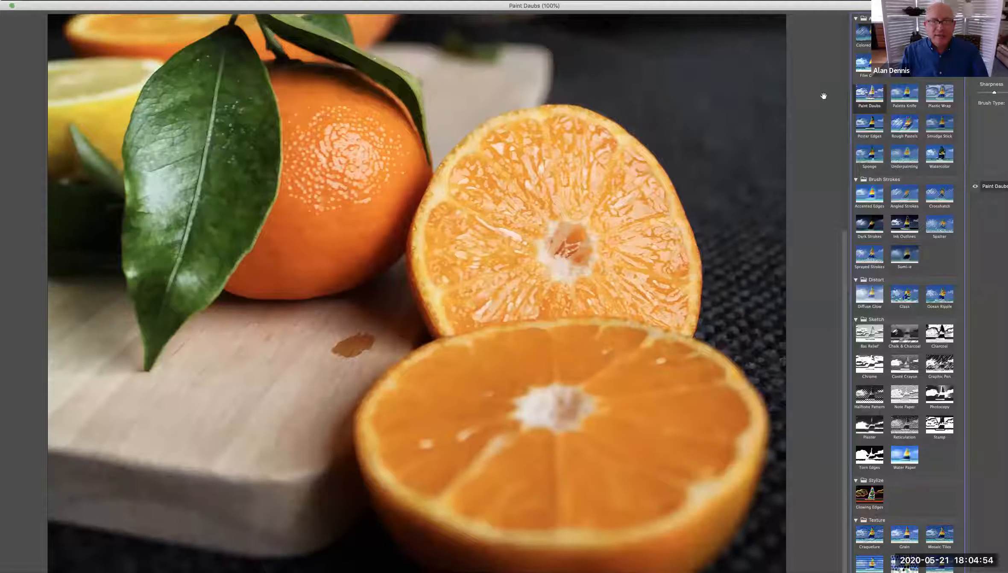
click(909, 97)
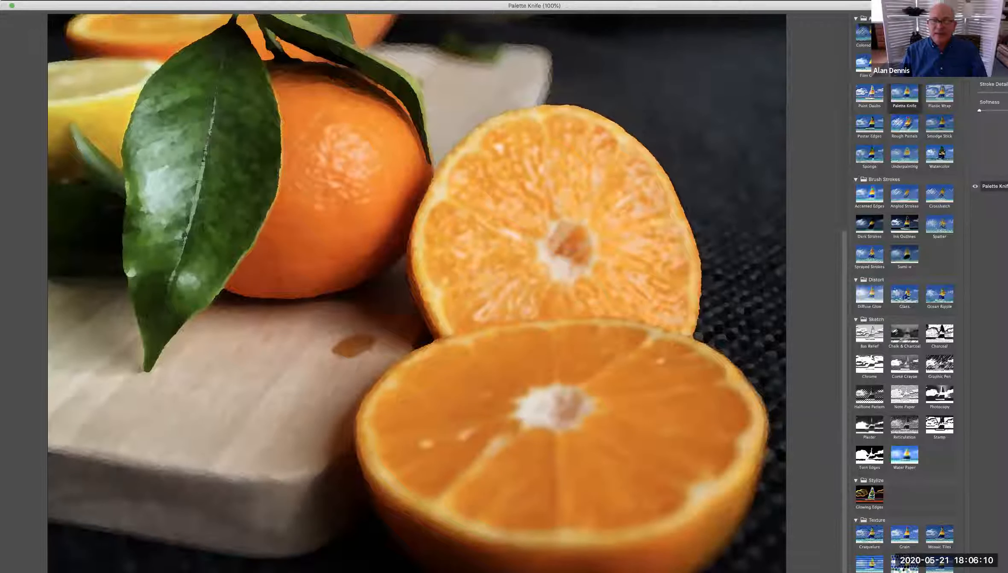
key(Return)
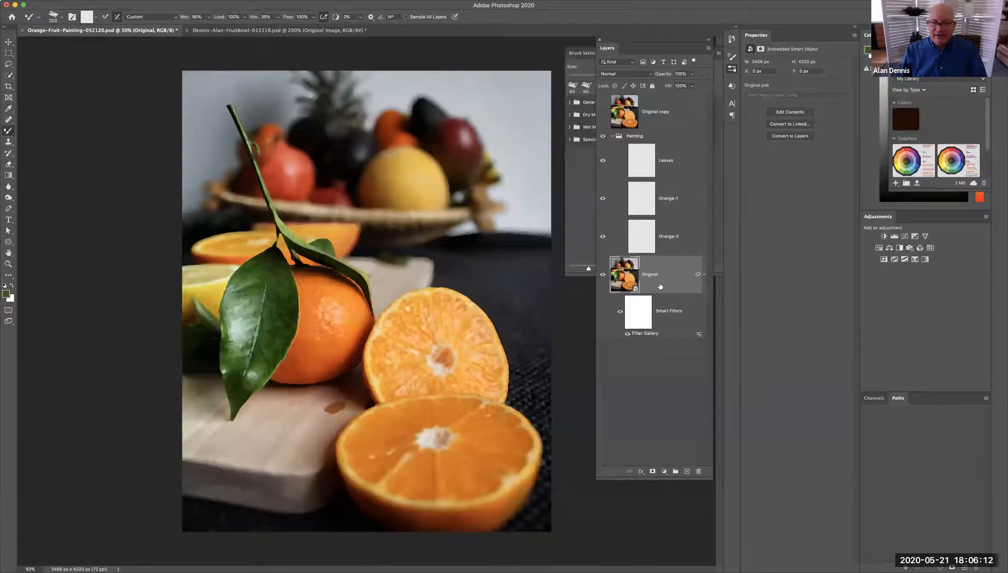
Label the Painting group with the orange colour, leaving the group expanded
click(620, 313)
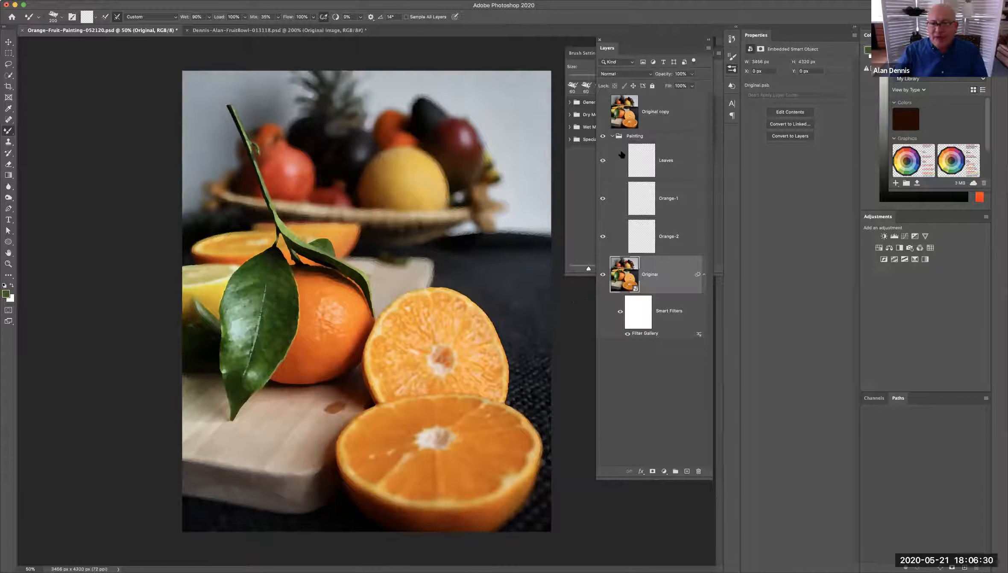
click(613, 136)
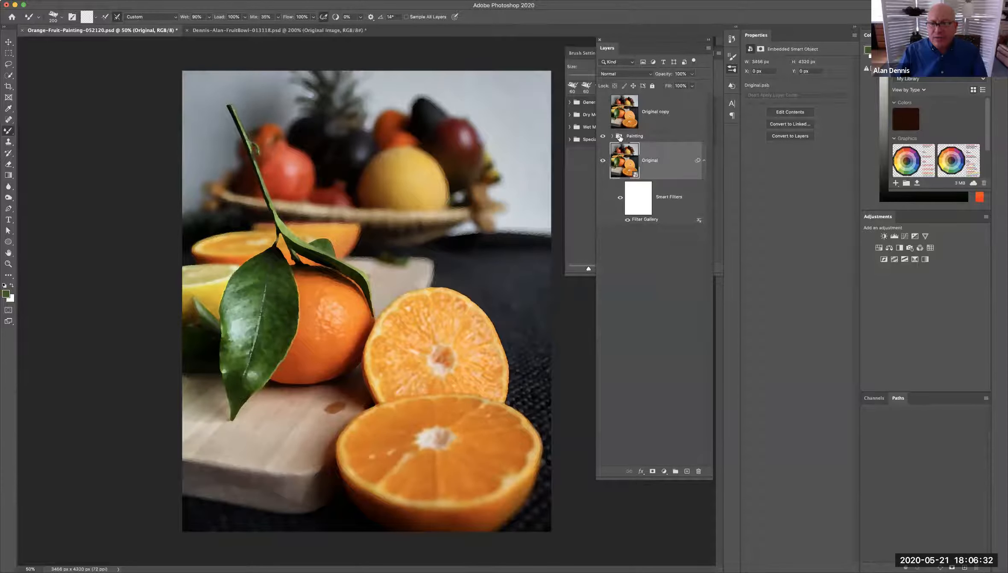
click(617, 137)
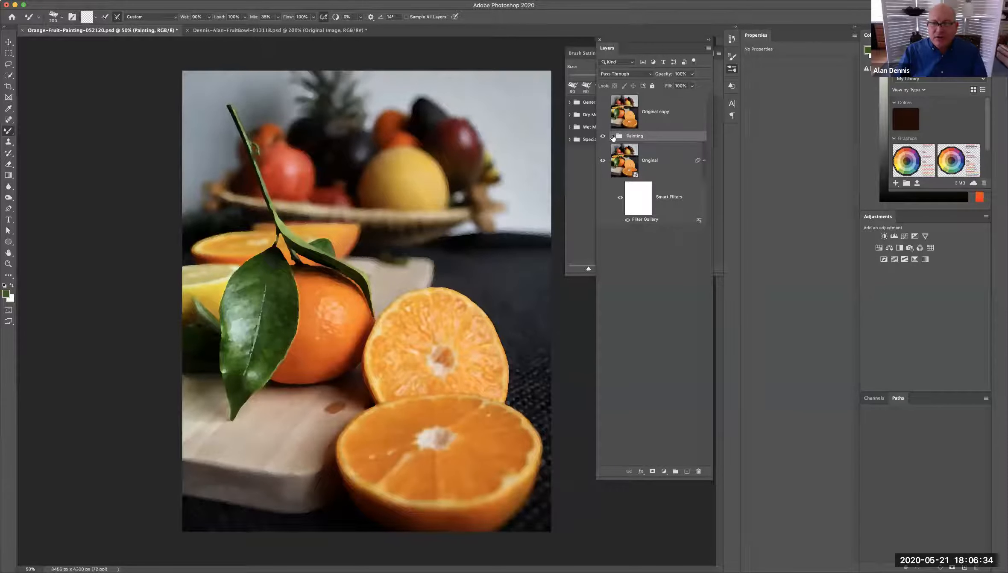
click(613, 137)
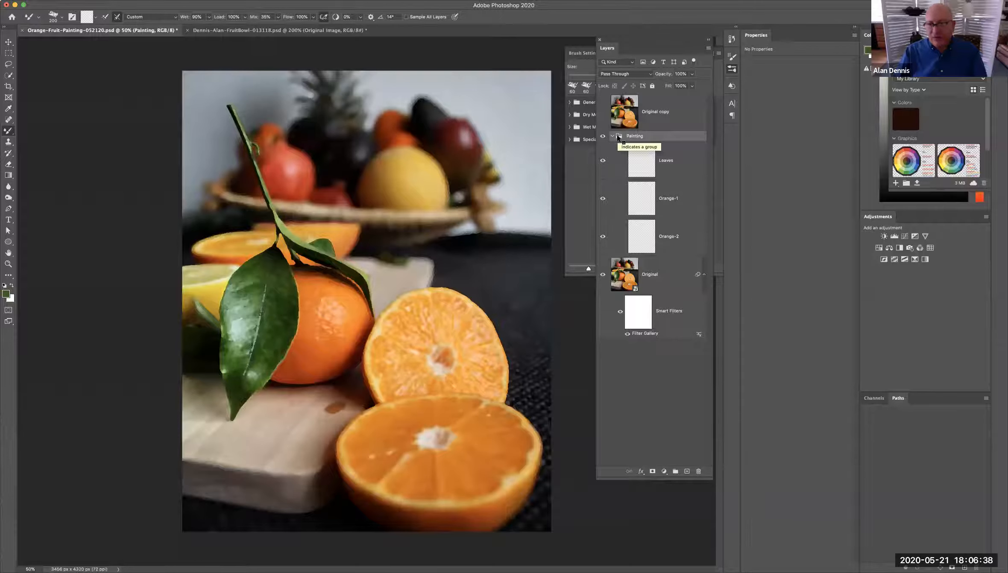
right_click(618, 138)
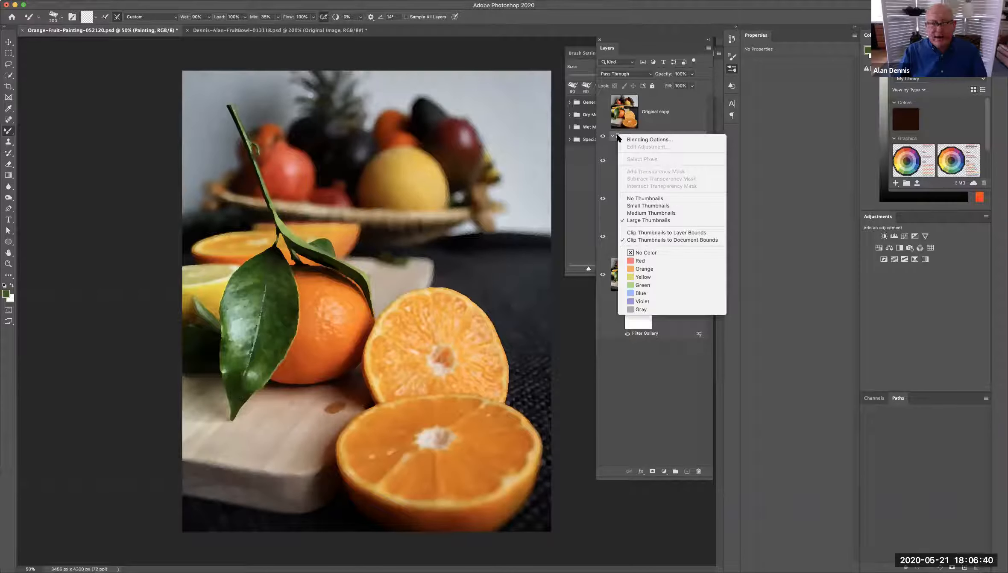
click(644, 268)
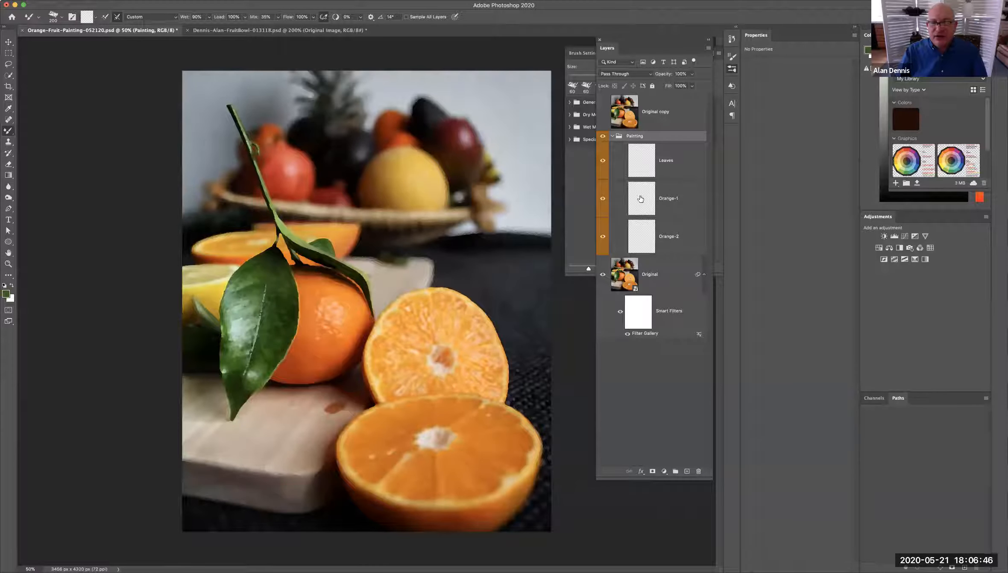
Select the Leaves layer and activate the Mixer Brush tool
click(640, 199)
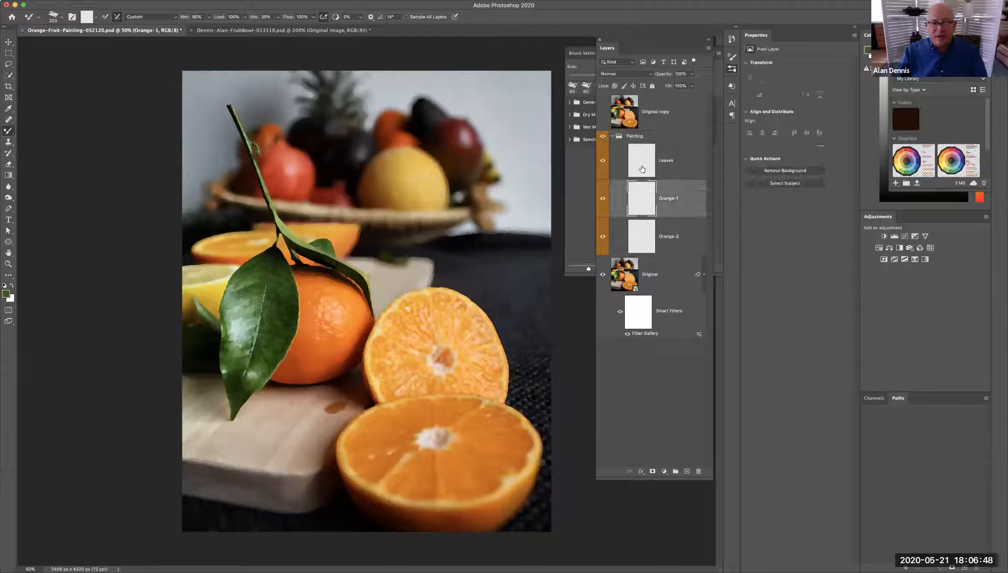
click(642, 169)
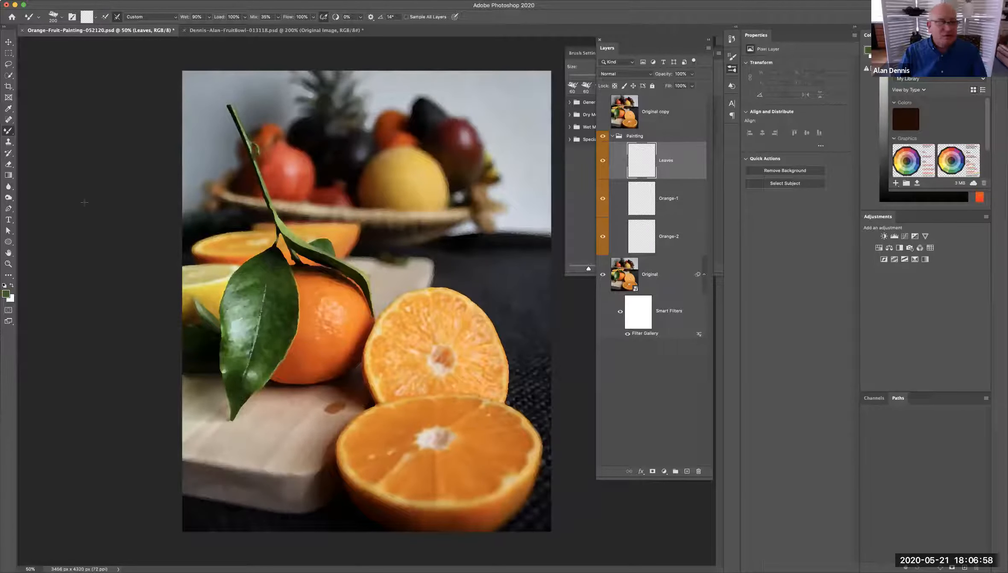
click(9, 132)
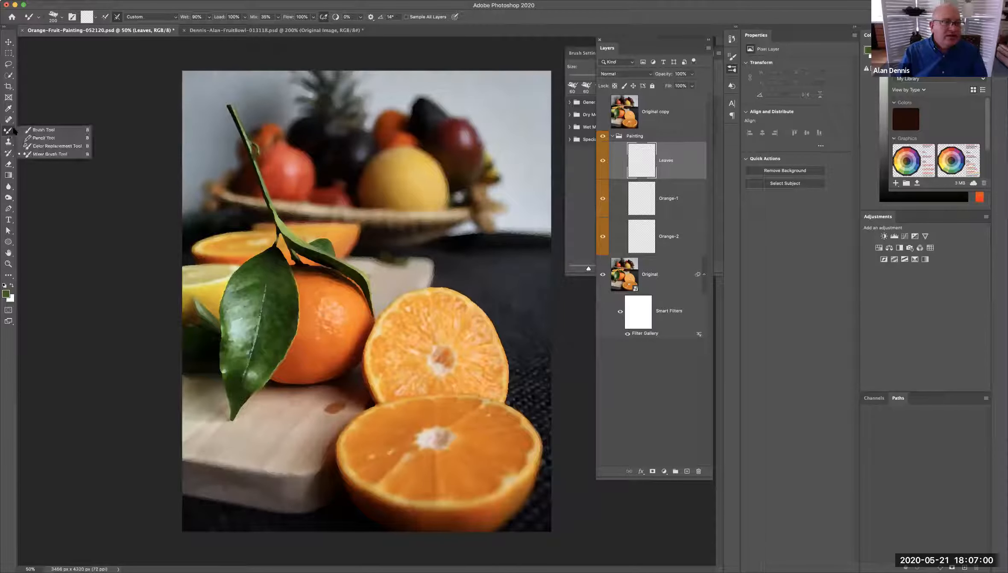
click(38, 155)
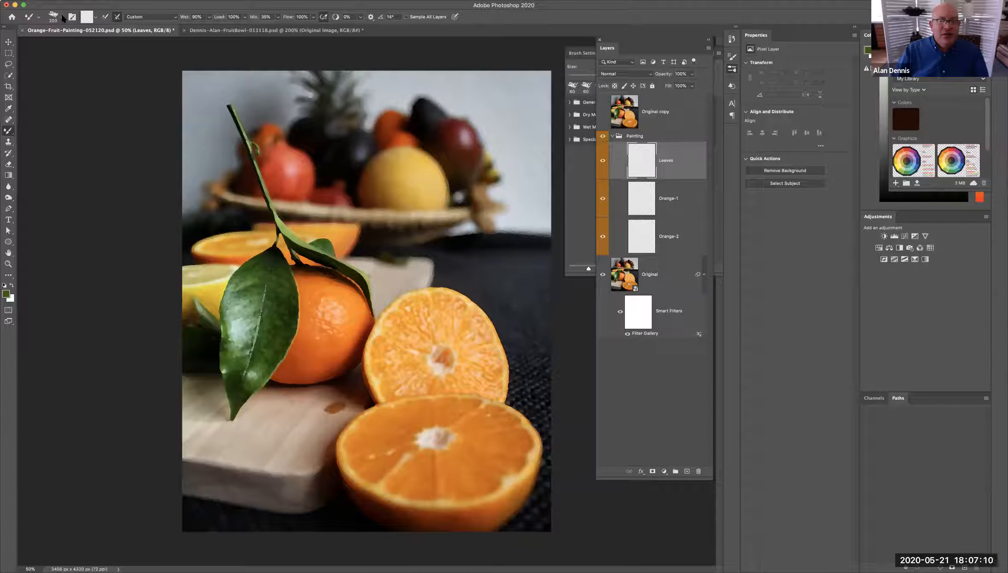
Switch the workspace from Essentials to Painting
click(205, 4)
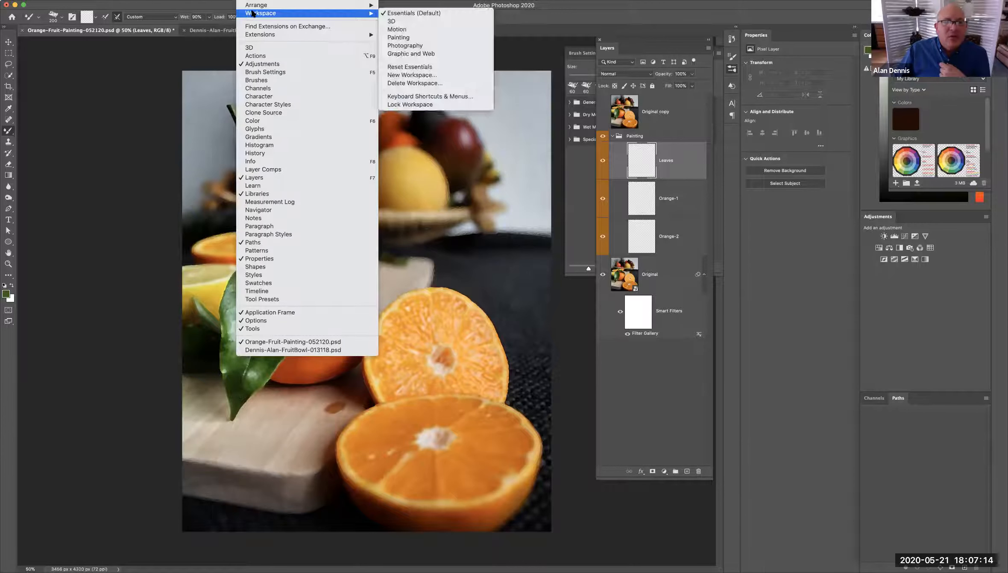
mouse_move(355, 14)
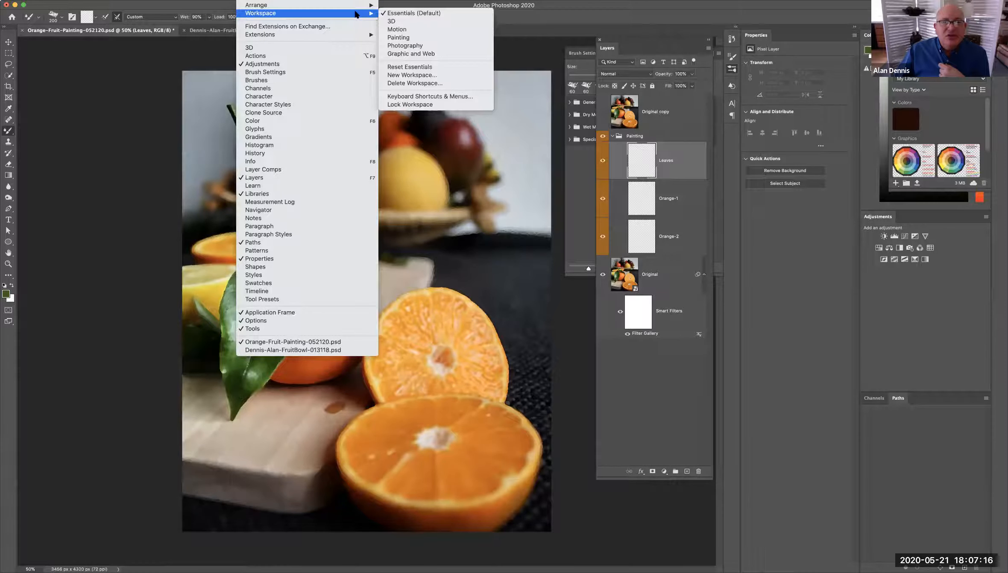
click(412, 39)
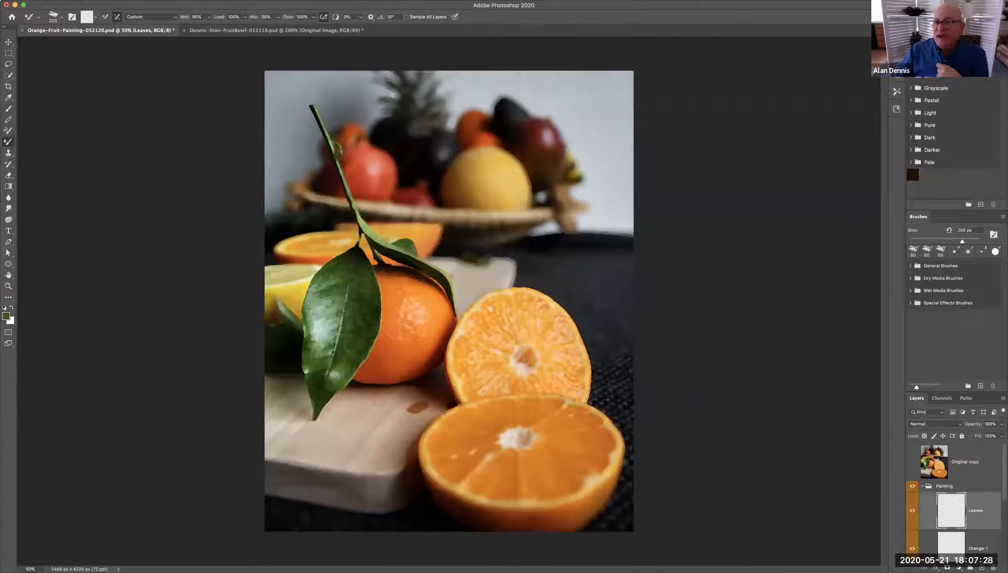
Open the brush settings, try a brush roundness of 71%, and reselect the current brush tip to reset its shape
key(F5)
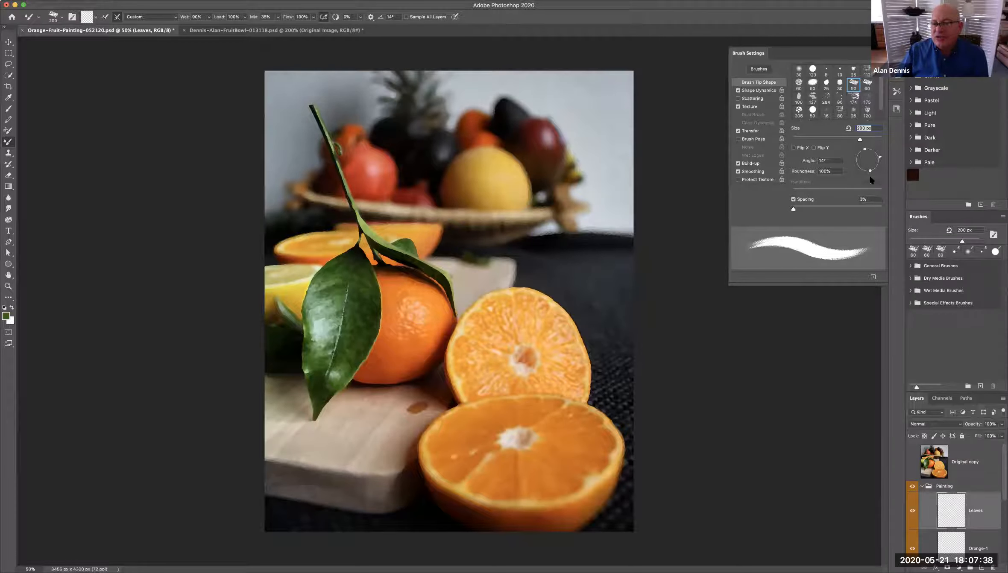
drag(866, 150, 896, 162)
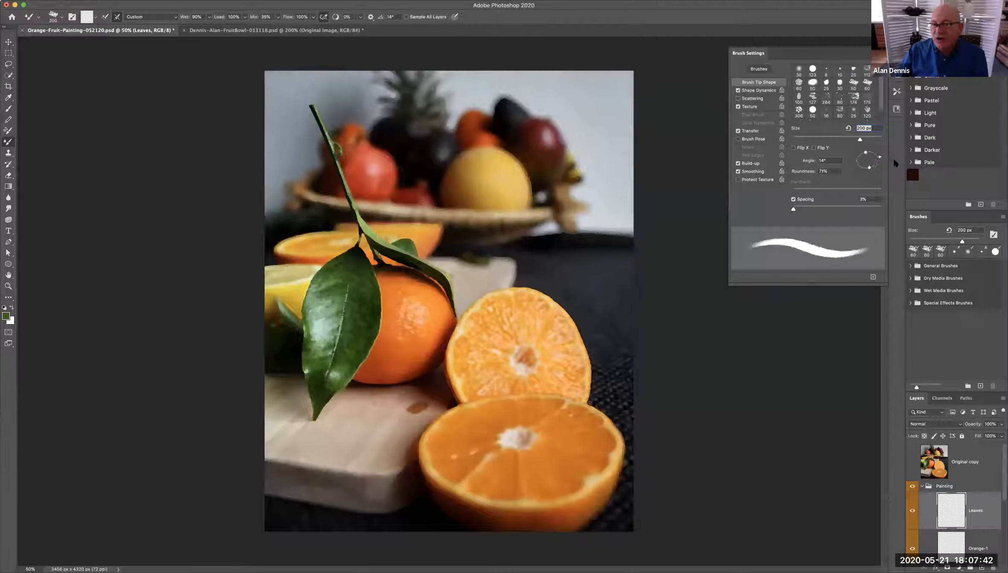
click(854, 84)
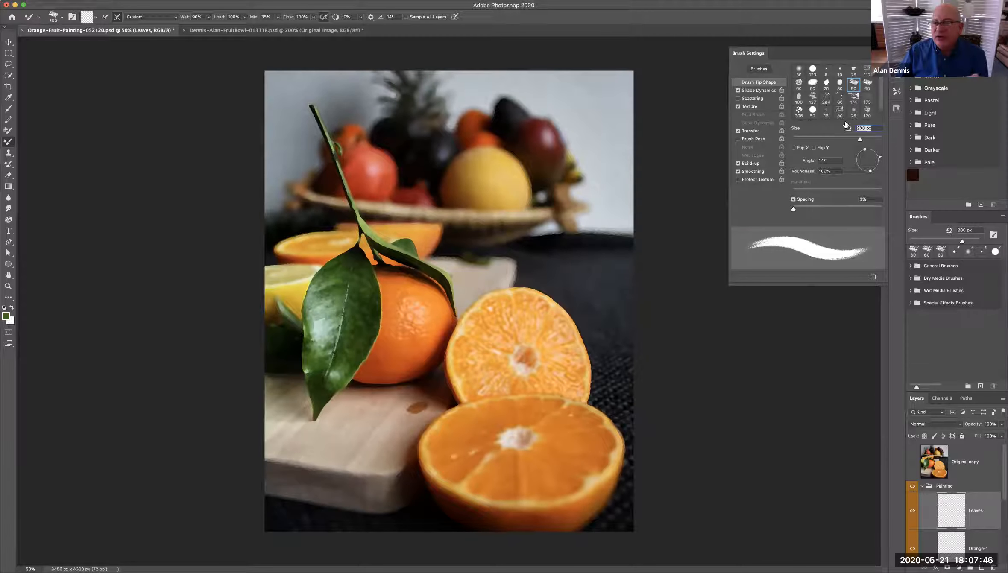
Close the brush settings and set the Mixer Brush size to 150 px
scroll(879, 81, down, 2)
click(874, 52)
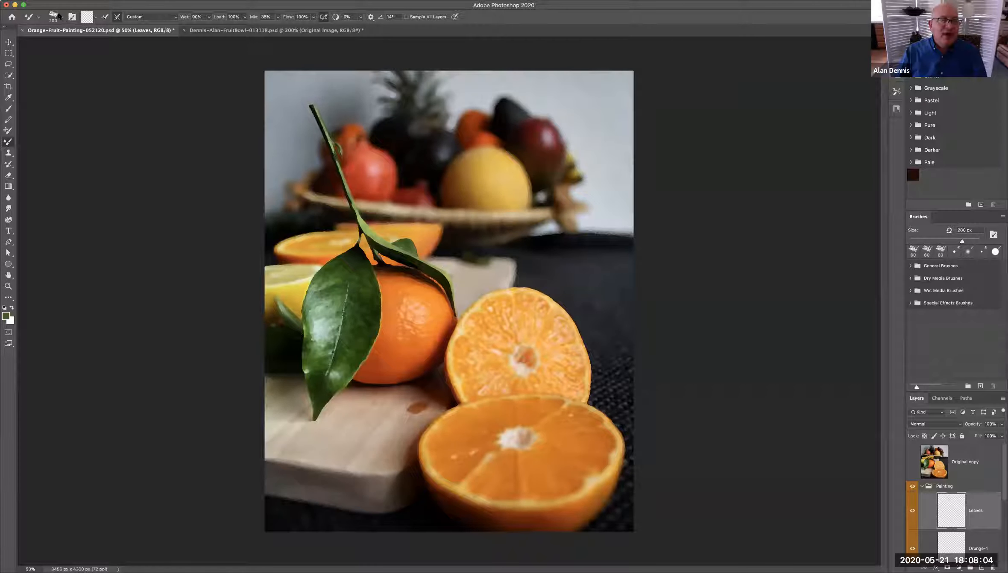
click(62, 17)
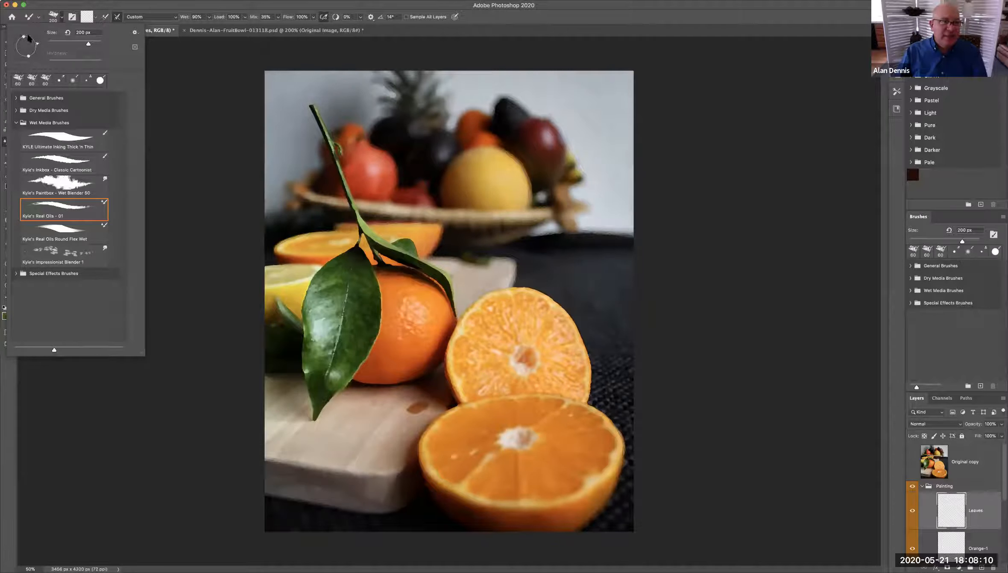
drag(23, 38, 14, 27)
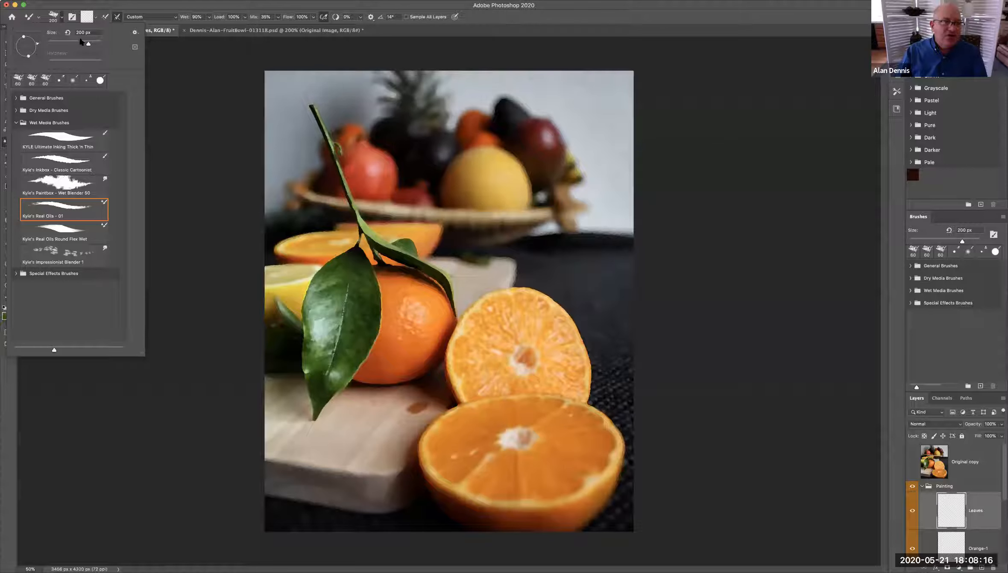
mouse_move(88, 43)
mouse_down()
mouse_move(68, 41)
mouse_move(82, 42)
mouse_up()
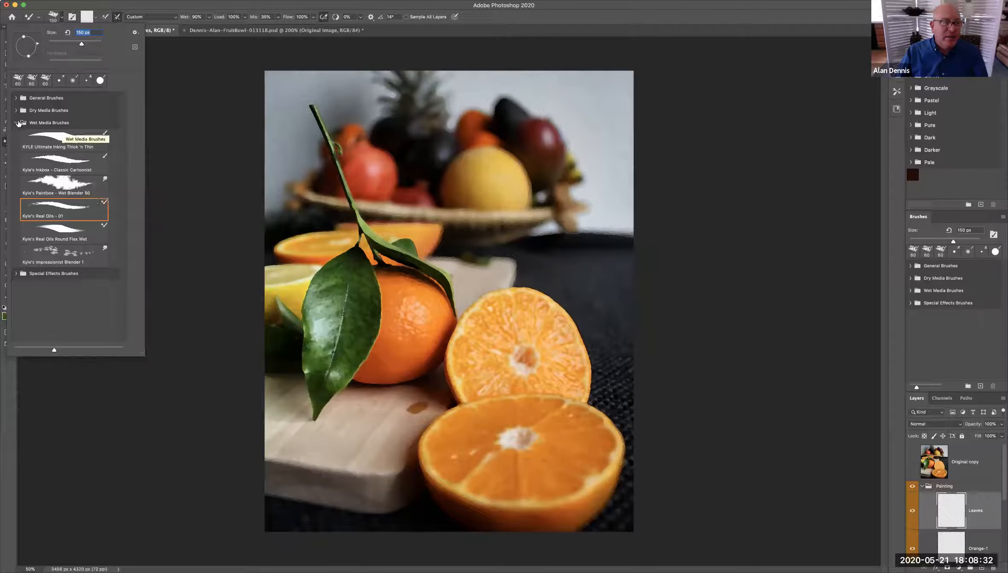
Collapse the Wet Media Brushes folder and look through the Special Effects and Dry Media brush presets, leaving every folder closed
click(18, 123)
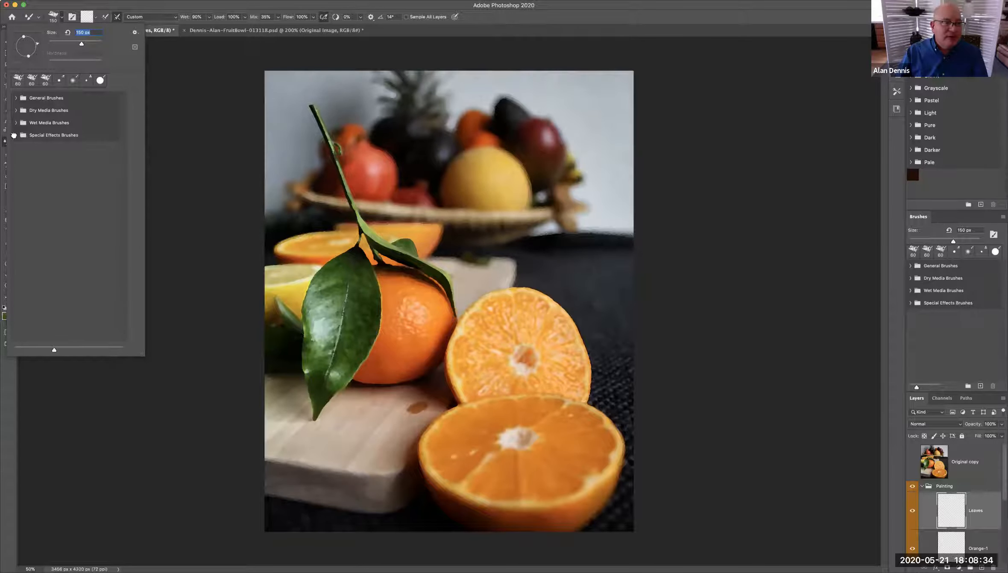
click(15, 136)
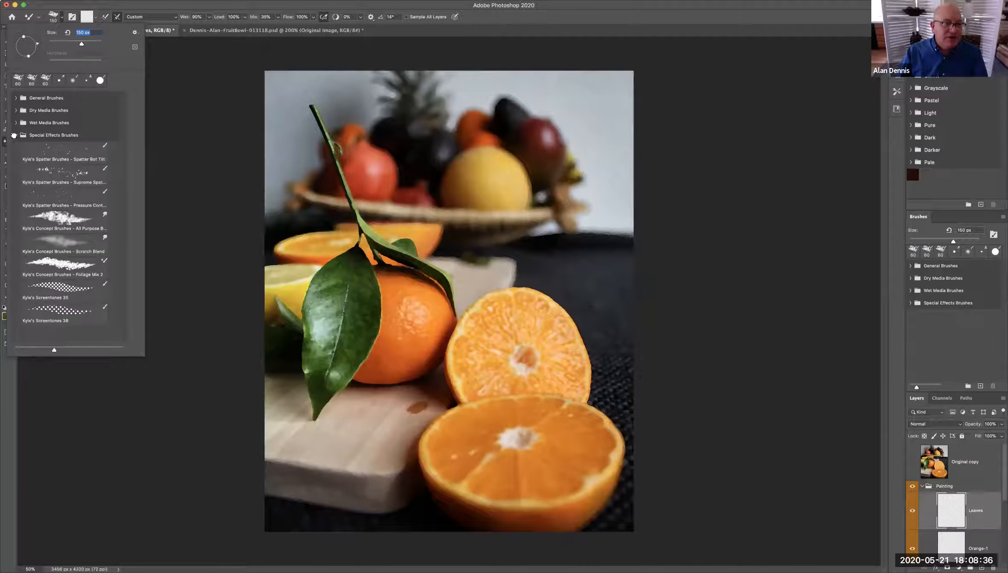
click(15, 136)
click(16, 111)
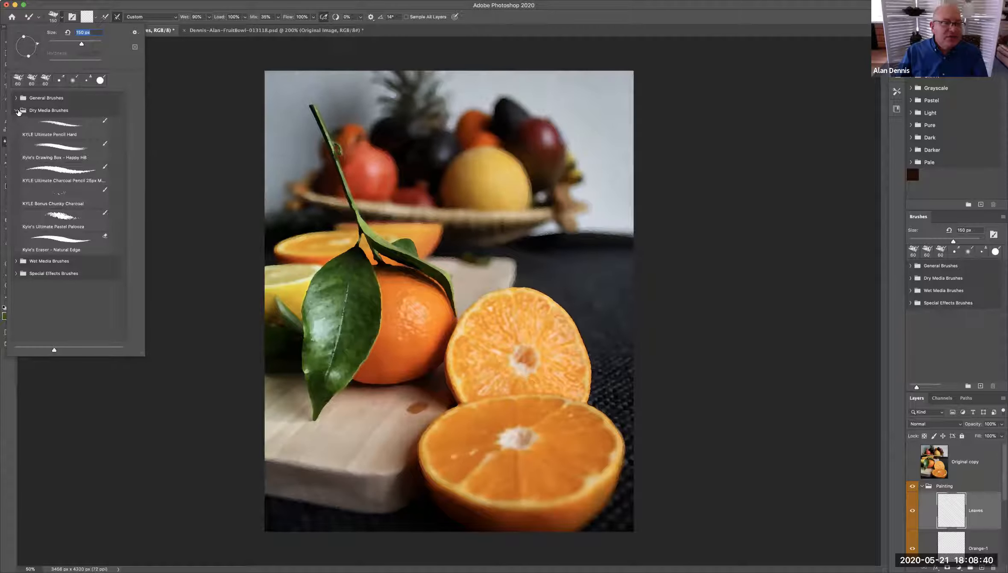
click(17, 111)
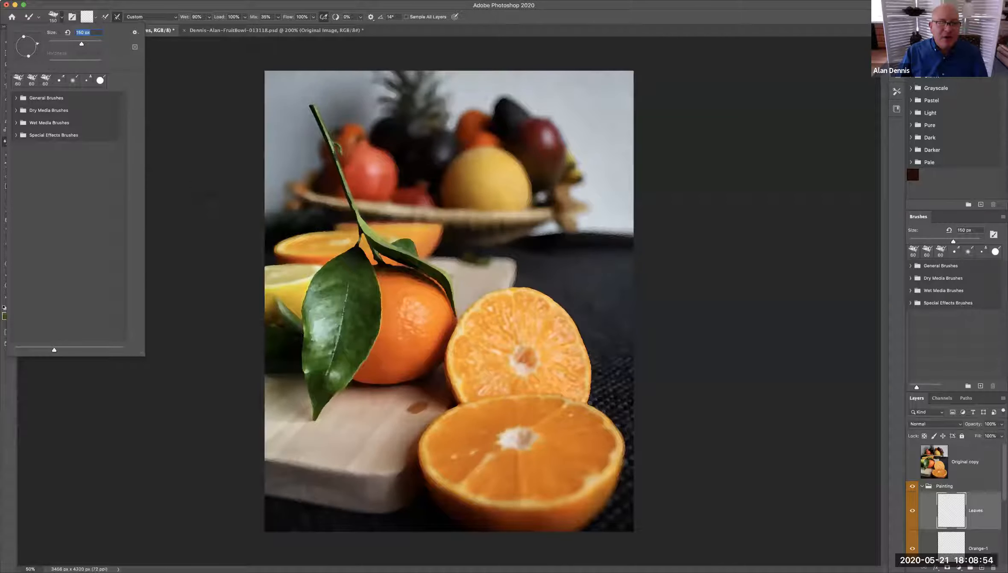
Close the brush presets, detach the Layers panel from its dock, and enlarge it beside the canvas
key(BackSpace)
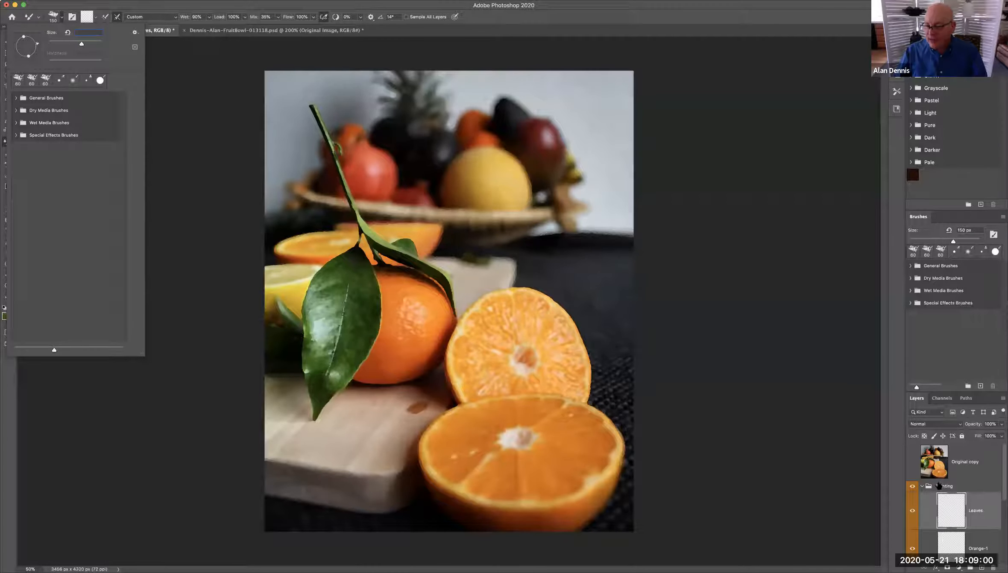
click(952, 508)
click(598, 187)
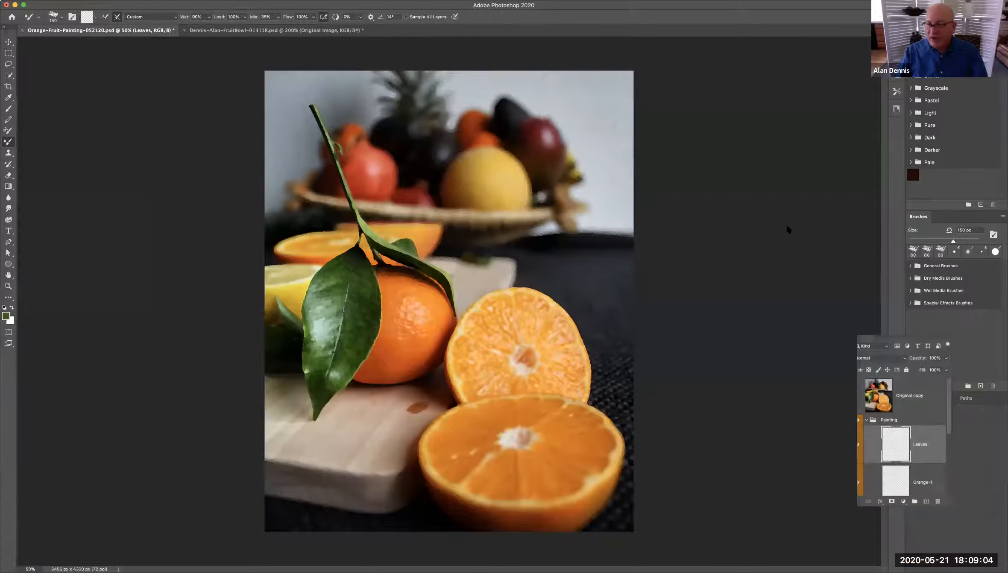
mouse_move(850, 280)
mouse_down()
mouse_move(851, 189)
mouse_move(851, 371)
mouse_up()
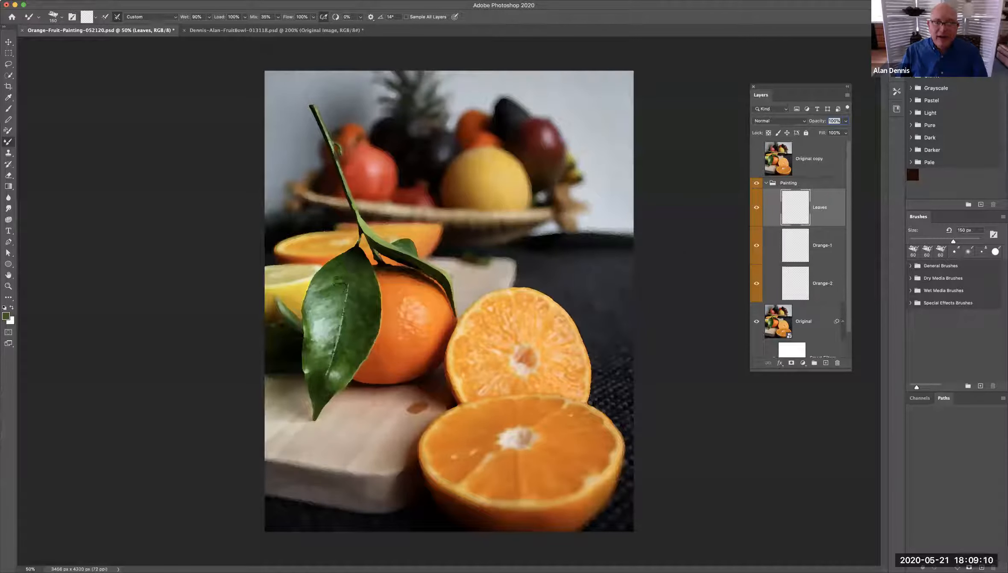
Dab the large leaf, enable Sample All Layers for the Mixer Brush, and load the brush with the green foreground colour
drag(325, 301, 328, 301)
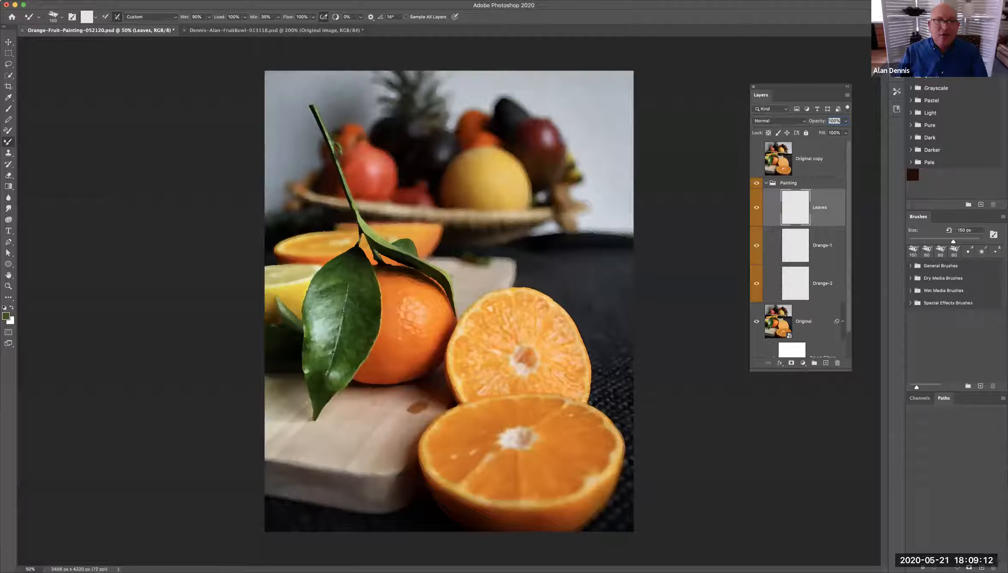
click(406, 17)
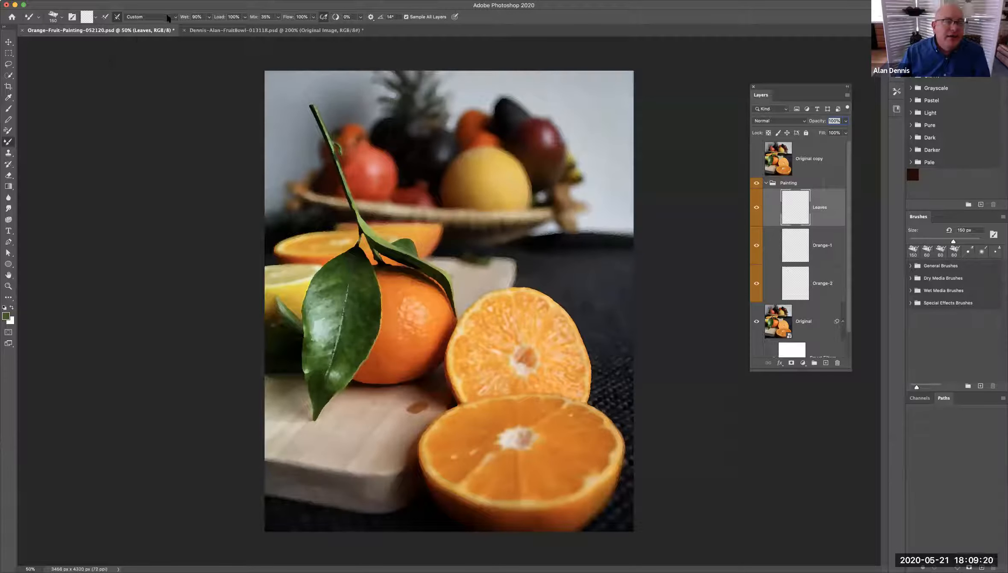
click(95, 18)
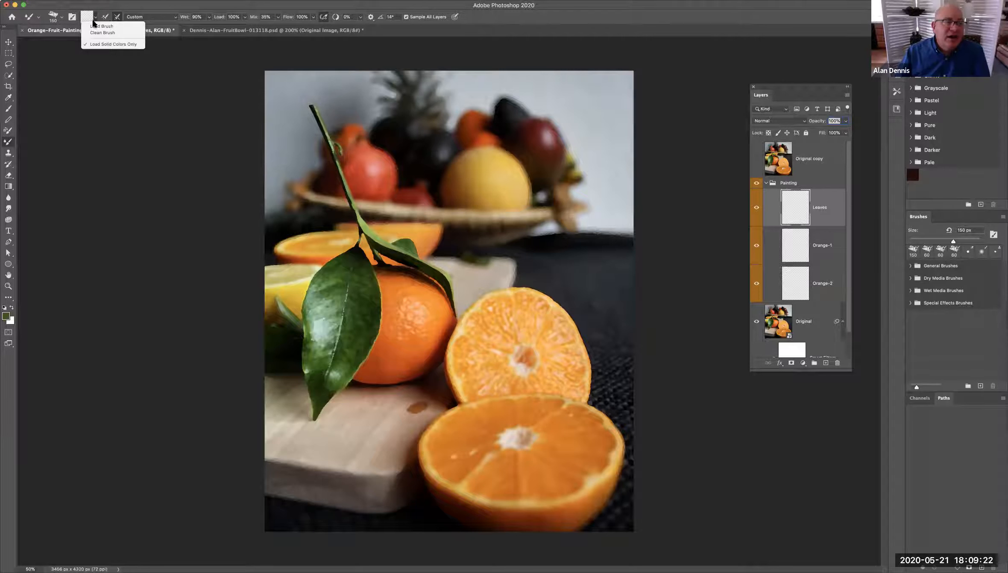
click(98, 26)
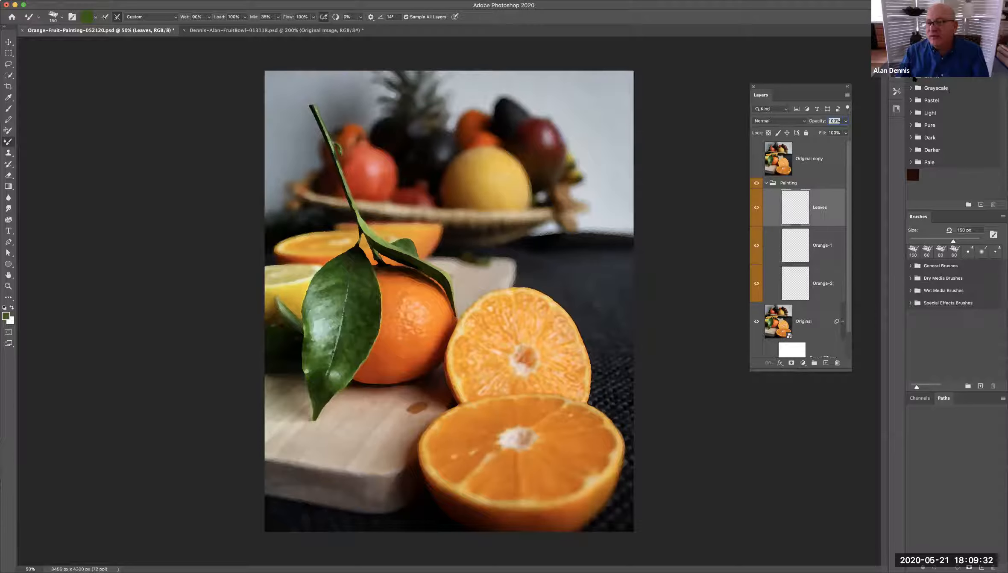
scroll(948, 91, up, 1)
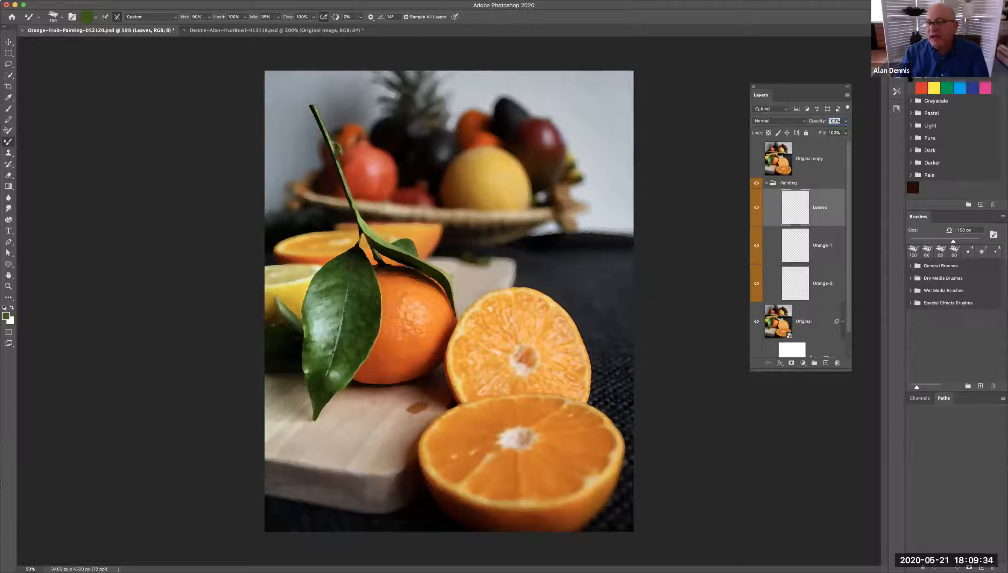
scroll(911, 78, down, 1)
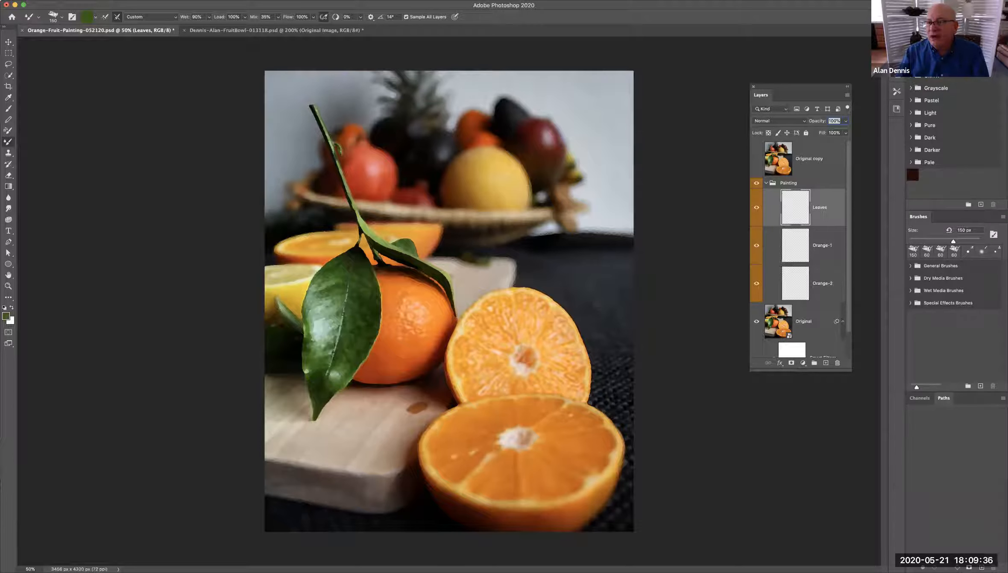
click(1003, 30)
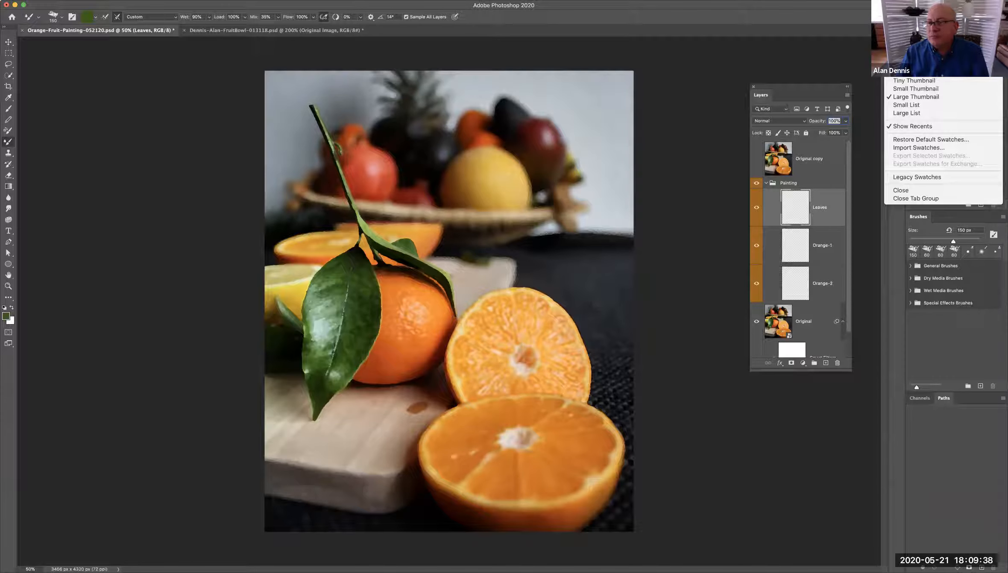
key(Escape)
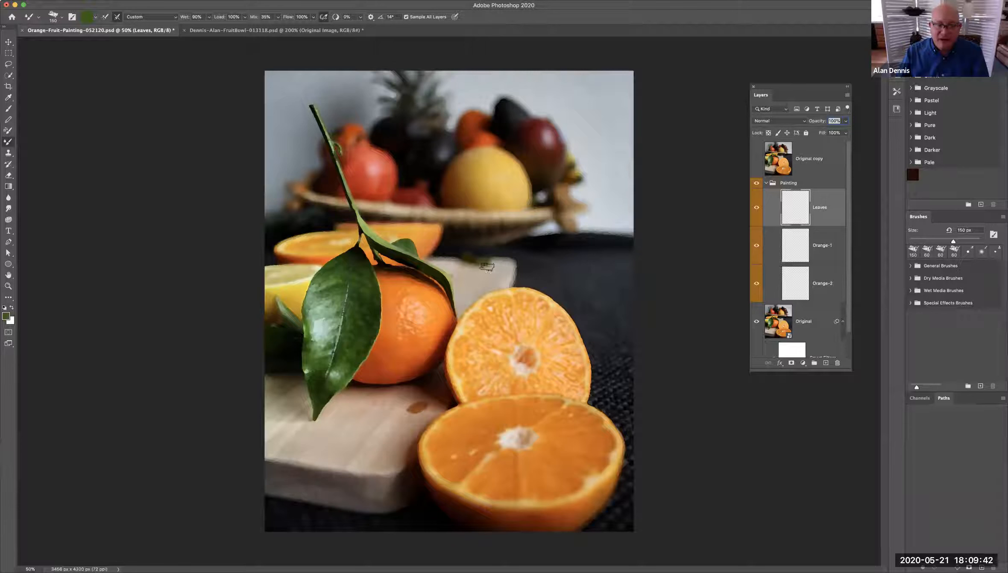
Sample an orange as the foreground colour and switch the Mixer Brush's loading after each stroke on and off again
key(i)
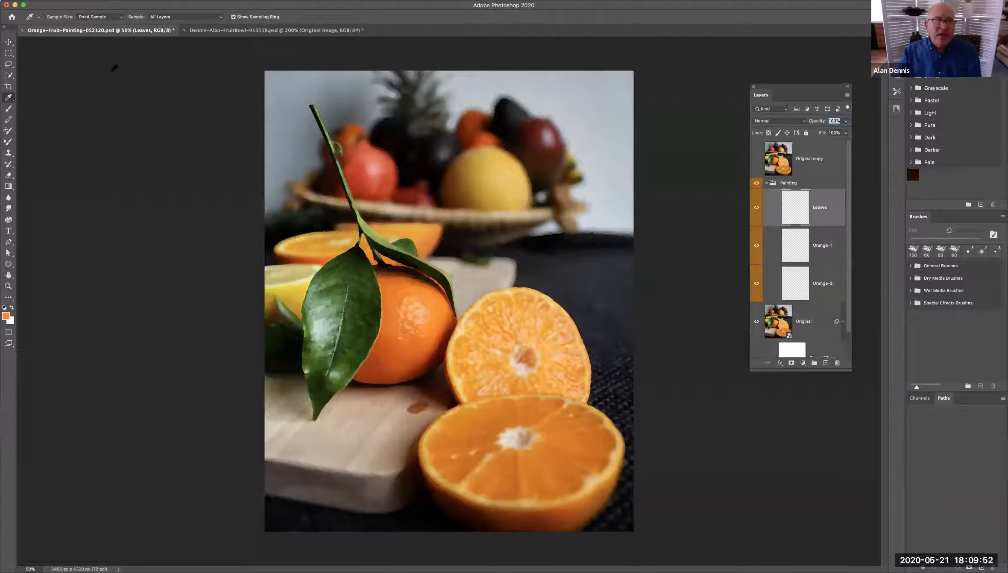
key(b)
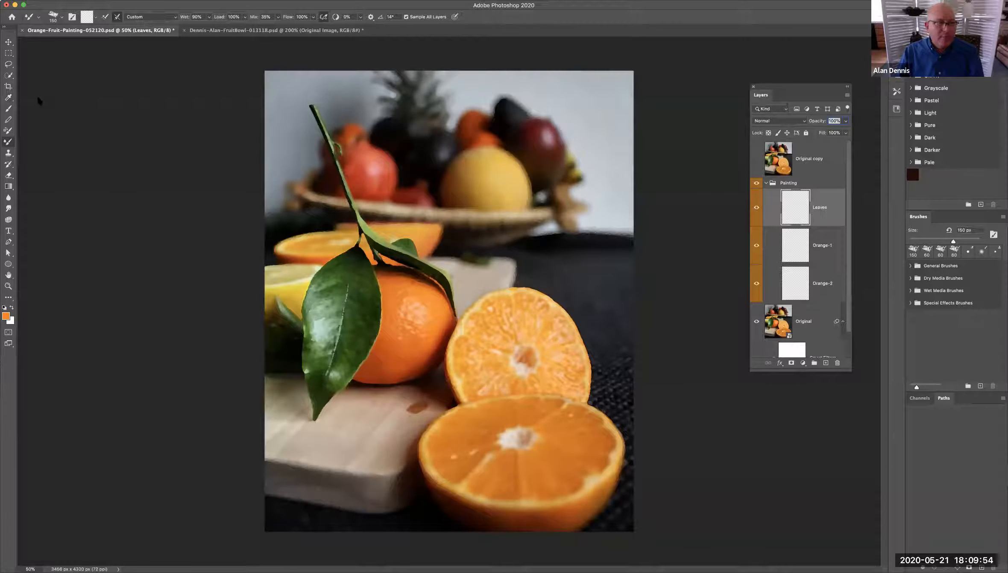
click(102, 16)
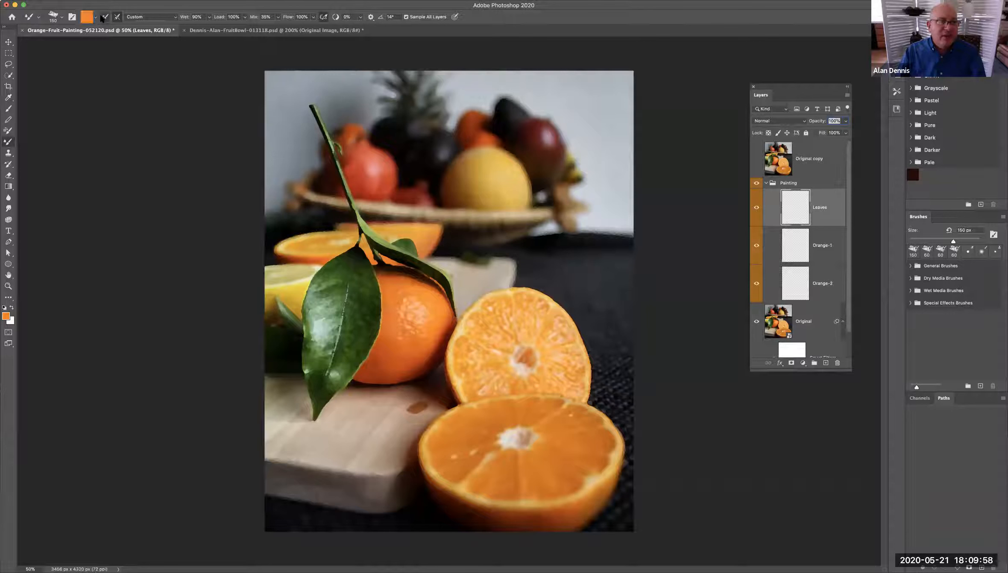
click(104, 19)
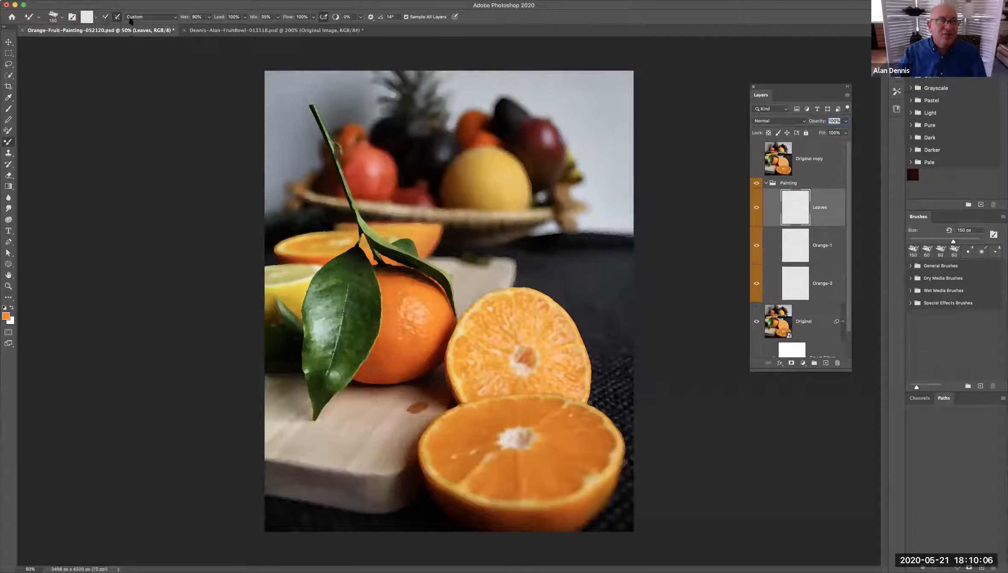
Apply the Moist blending preset to the Mixer Brush and paint a short stroke on the upper part of the large leaf
click(146, 17)
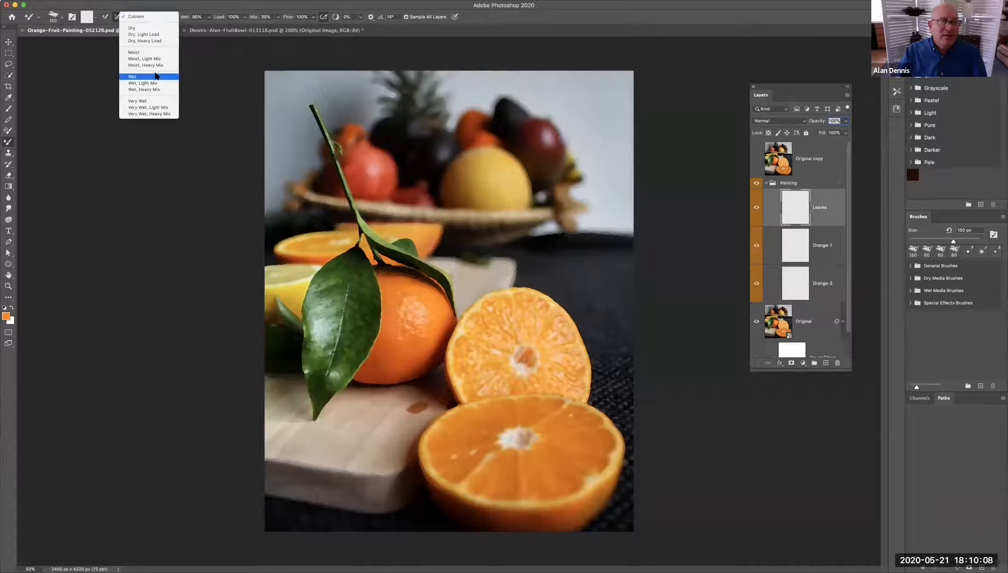
key(Escape)
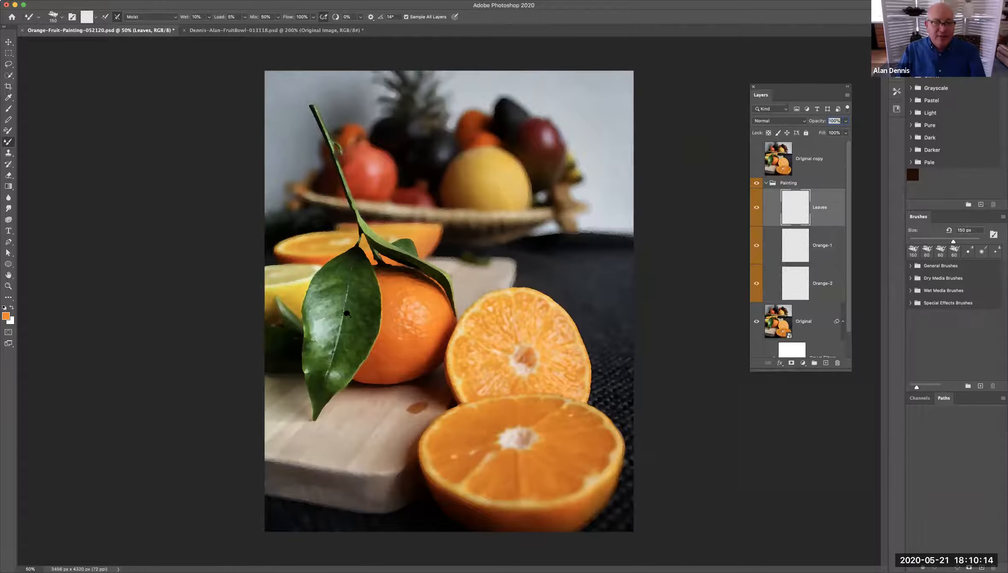
scroll(347, 314, up, 2)
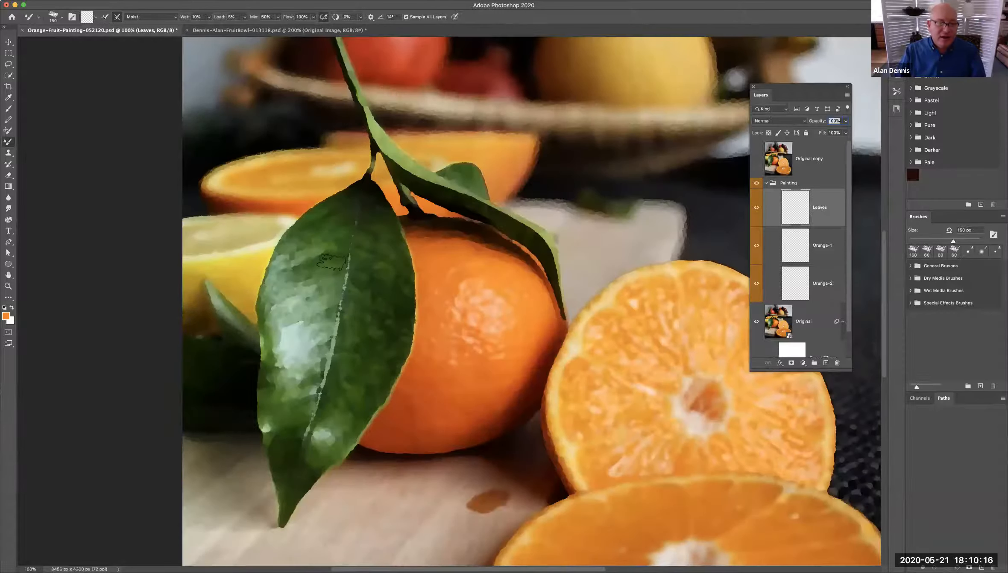
drag(298, 282, 332, 250)
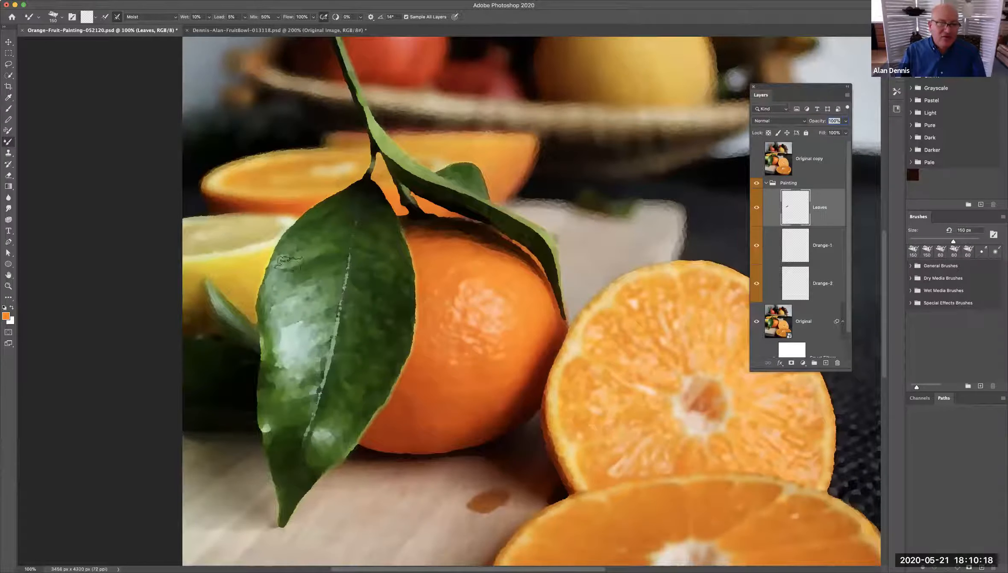
scroll(282, 257, right, 2)
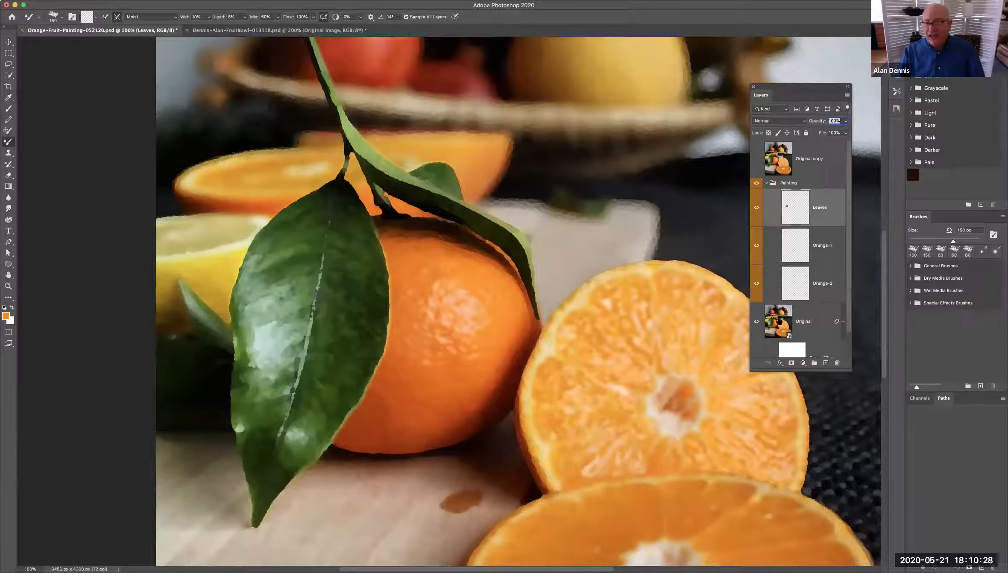
Activate the Original layer and select the large leaf plus the narrow leaf over the orange with the Quick Selection tool
click(779, 321)
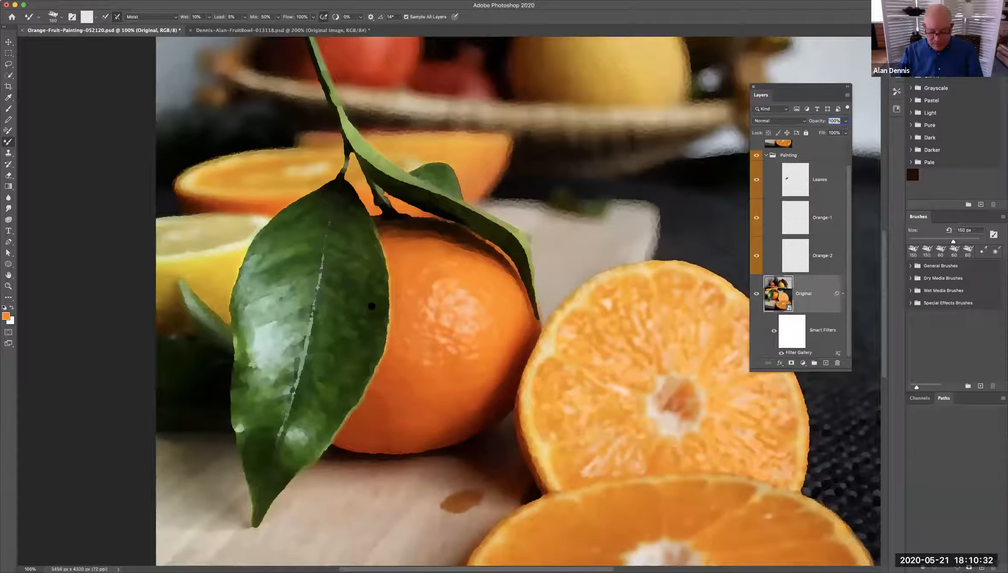
key(s)
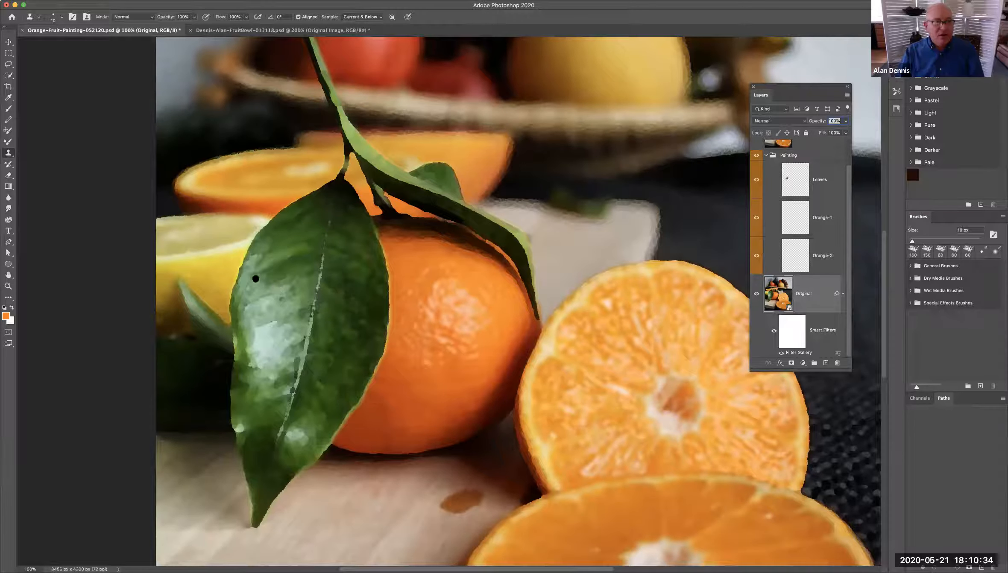
key(w)
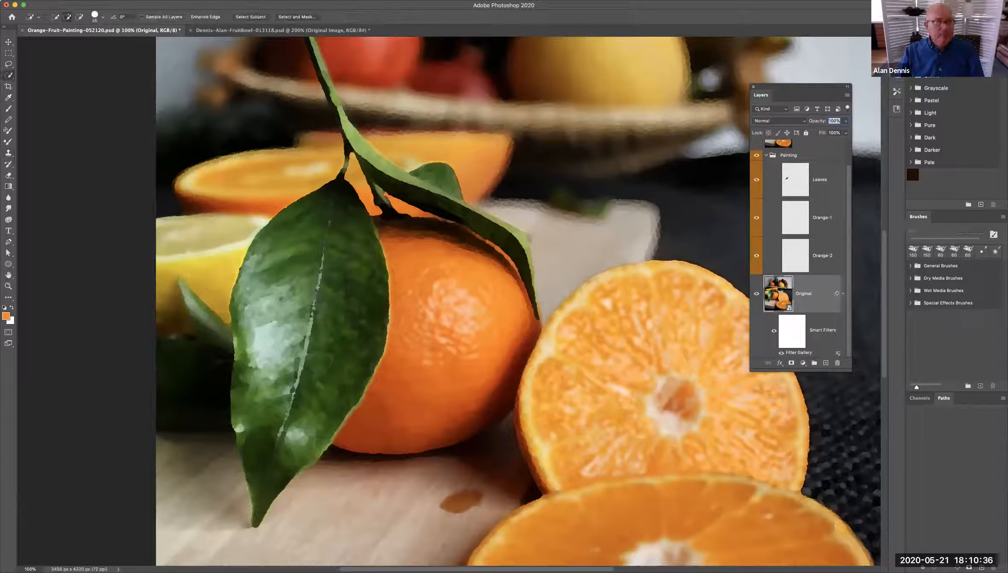
drag(267, 365, 316, 185)
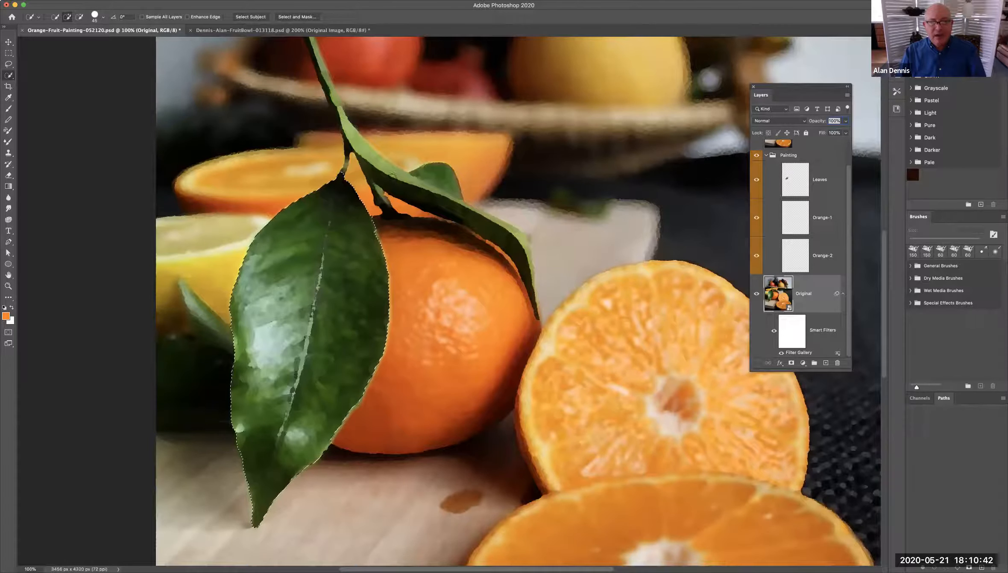
drag(392, 179, 535, 314)
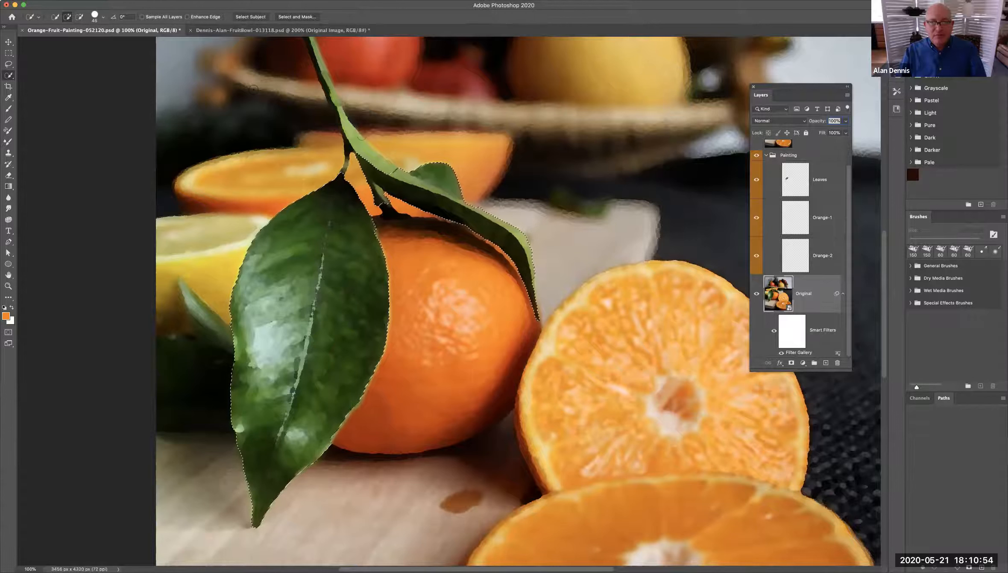
Adjust the Quick Selection brush size and extend the leaf selection up the thin stem, including its small curled shoot
key(bracketleft)
key(bracketleft)
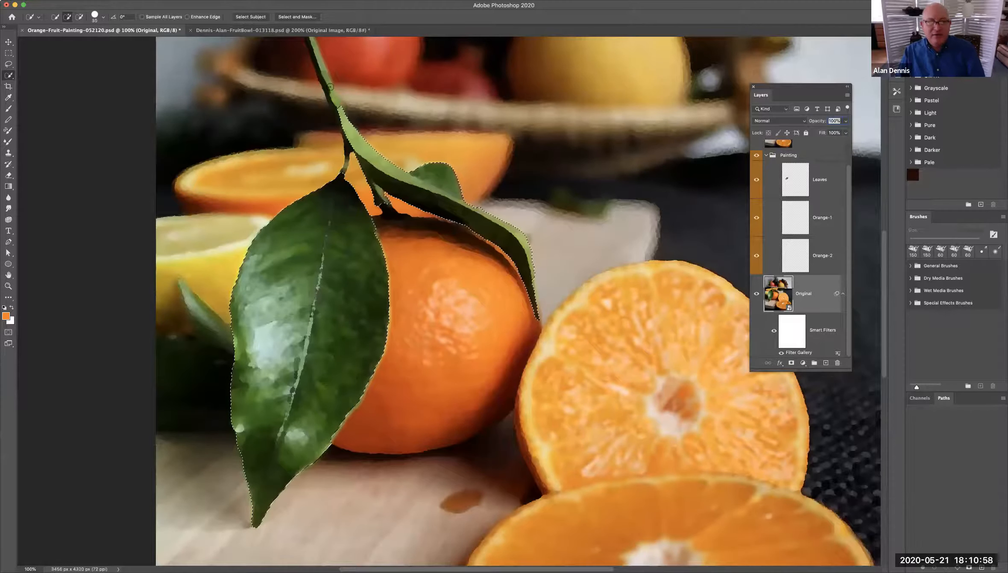
key(bracketright)
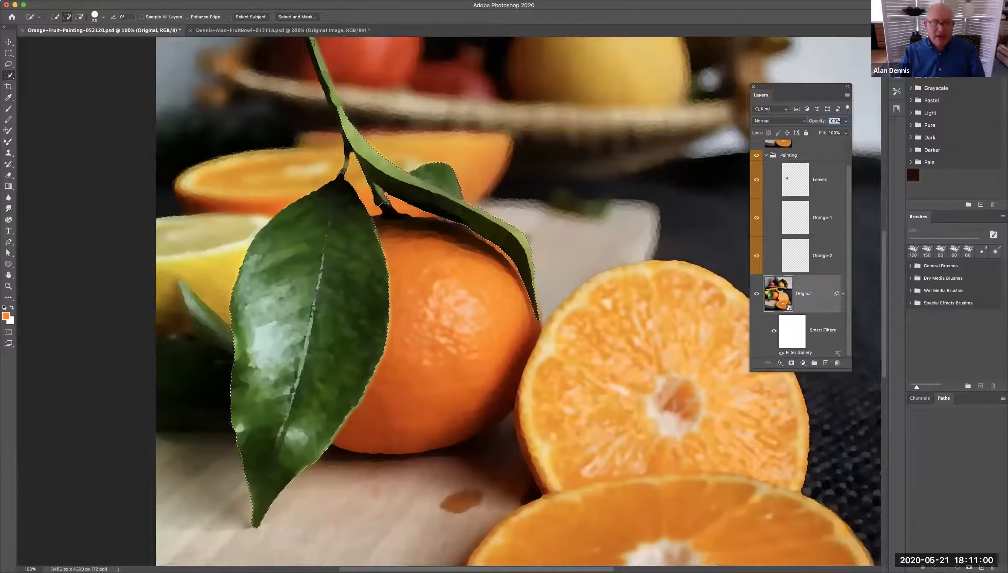
scroll(312, 43, up, 2)
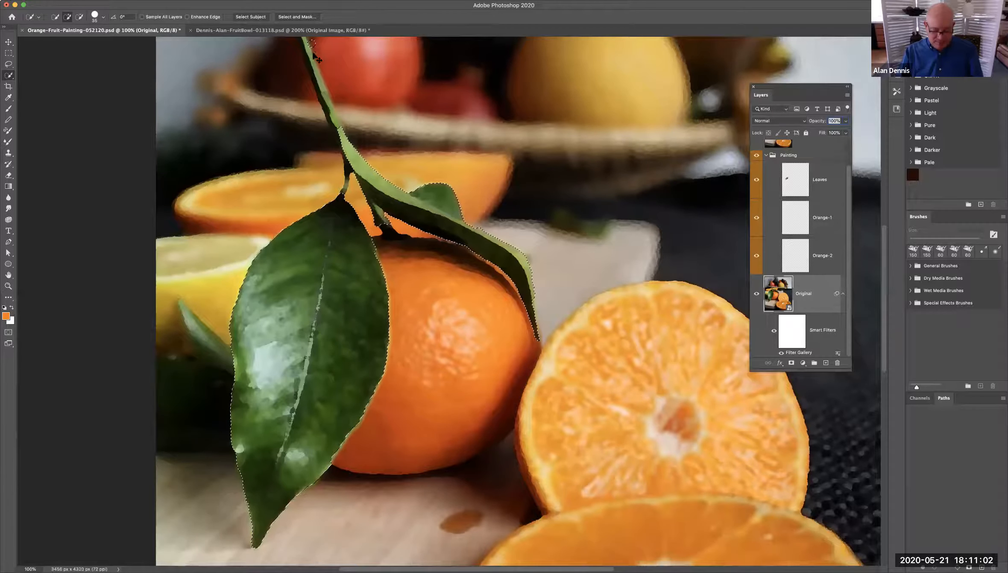
key(super+d)
drag(366, 159, 374, 174)
scroll(374, 174, up, 6)
scroll(373, 174, left, 3)
key(super+z)
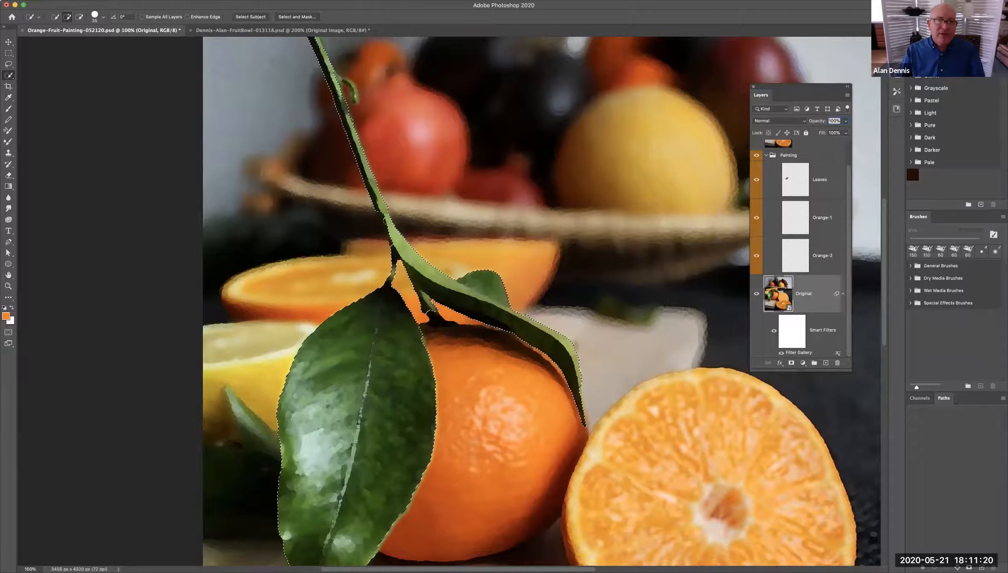
drag(491, 269, 483, 166)
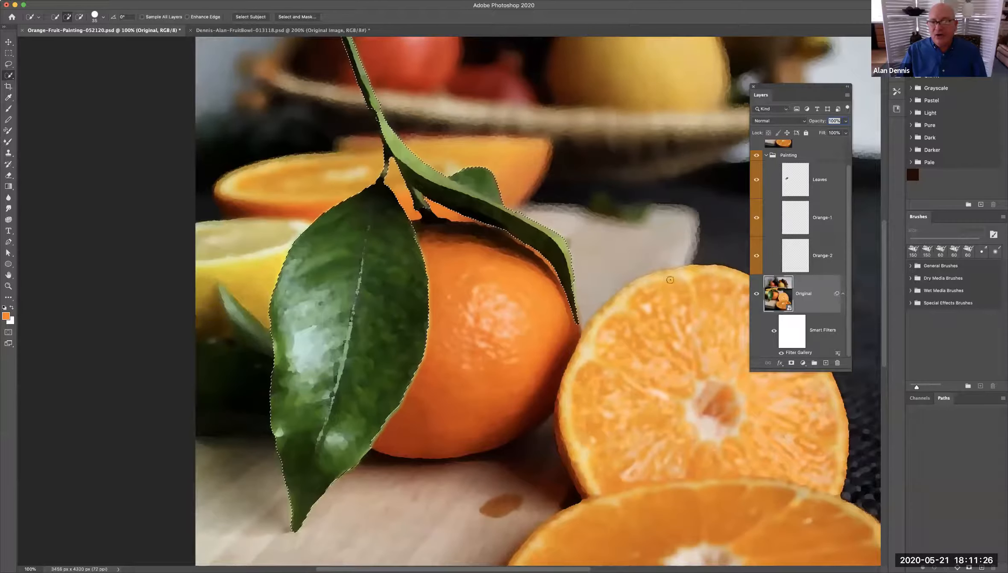
Add a layer mask to the Leaves layer from the selection and make the layer's pixels active for painting
click(792, 181)
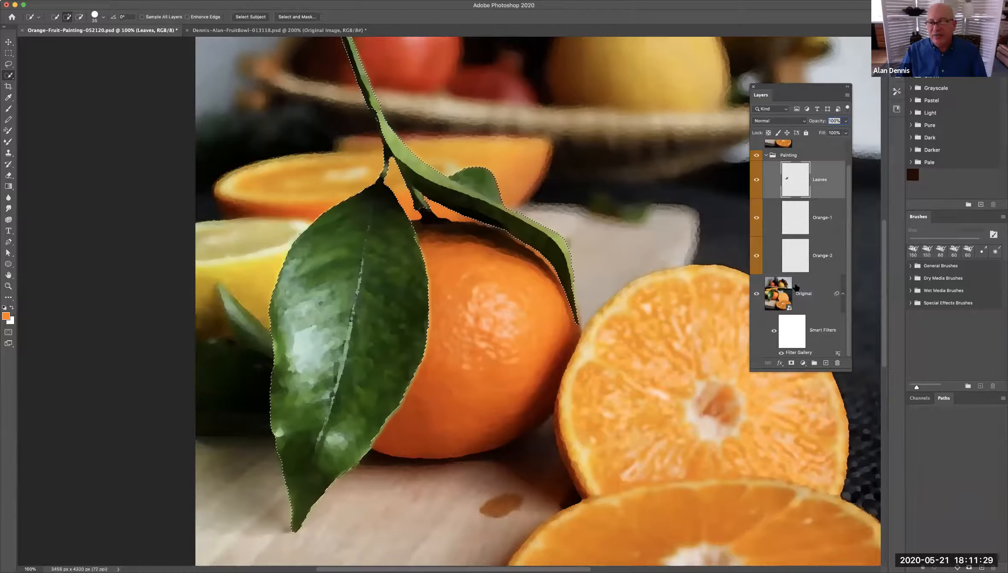
click(791, 362)
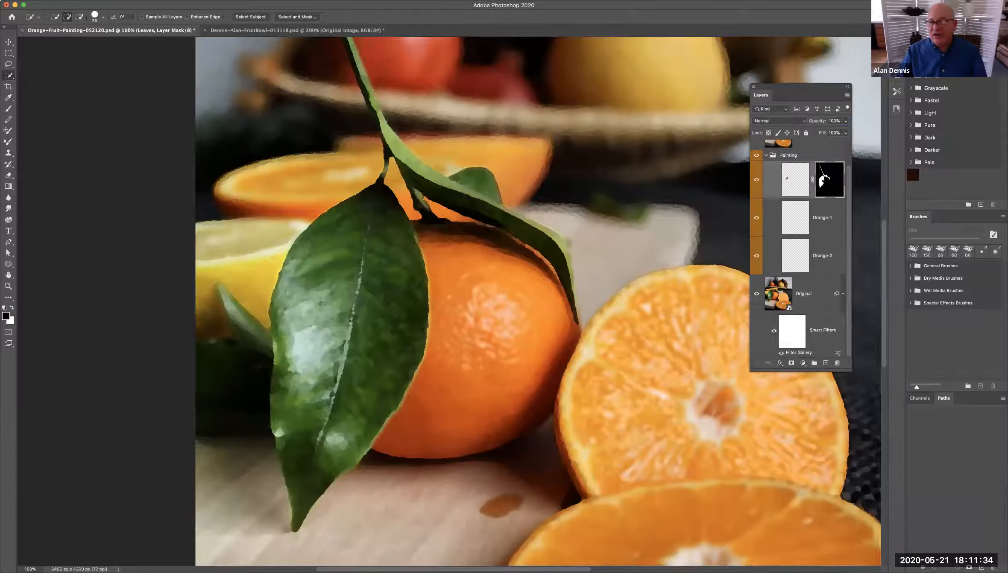
click(783, 181)
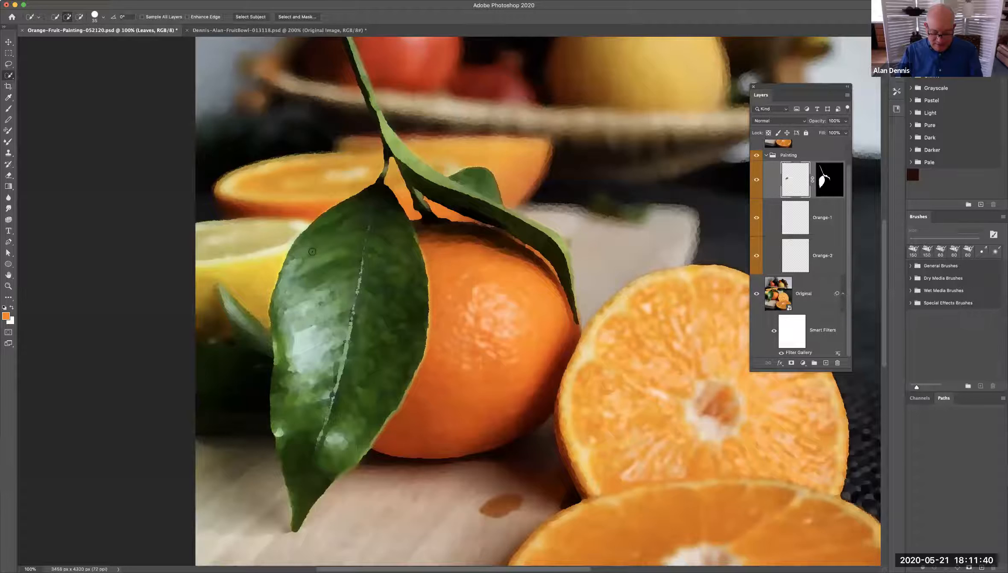
Blend the large leaf on the Leaves layer with Moist Mixer Brush strokes at 150 px
key(b)
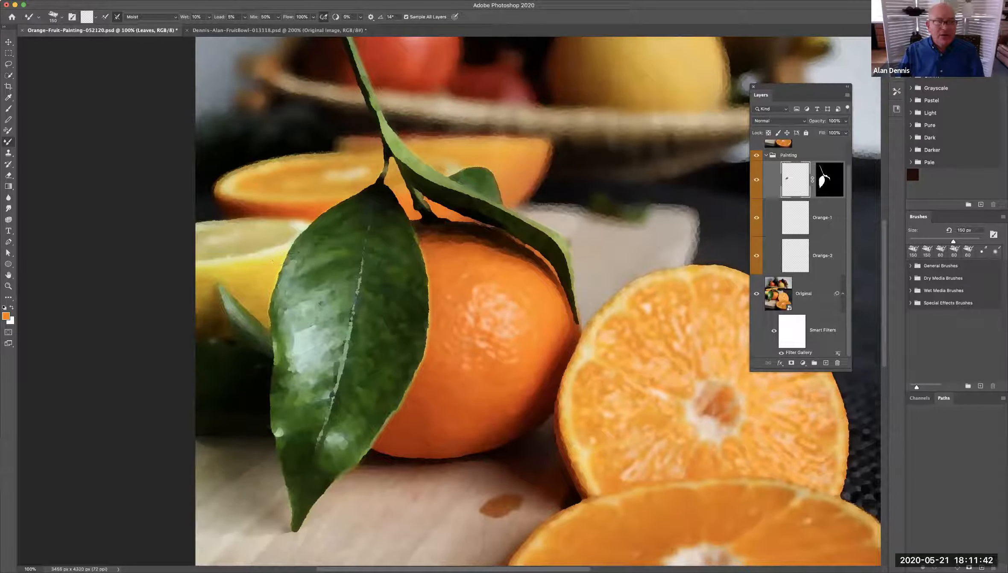
mouse_move(300, 228)
mouse_down()
mouse_move(271, 252)
mouse_move(341, 244)
mouse_move(334, 224)
mouse_move(320, 293)
mouse_move(320, 280)
mouse_move(316, 290)
mouse_move(290, 283)
mouse_move(335, 302)
mouse_move(341, 291)
mouse_move(299, 342)
mouse_up()
scroll(299, 342, right, 1)
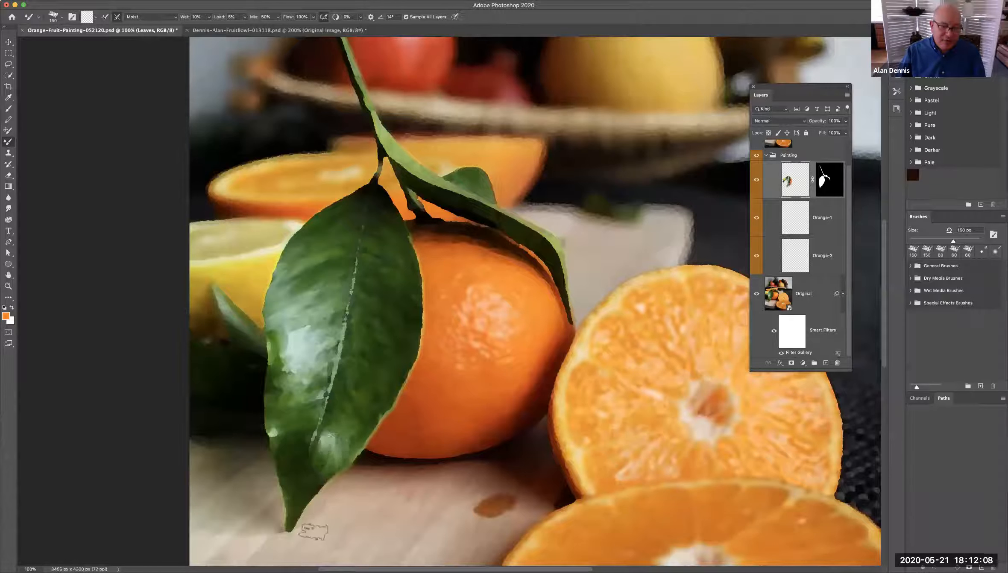
scroll(284, 530, right, 2)
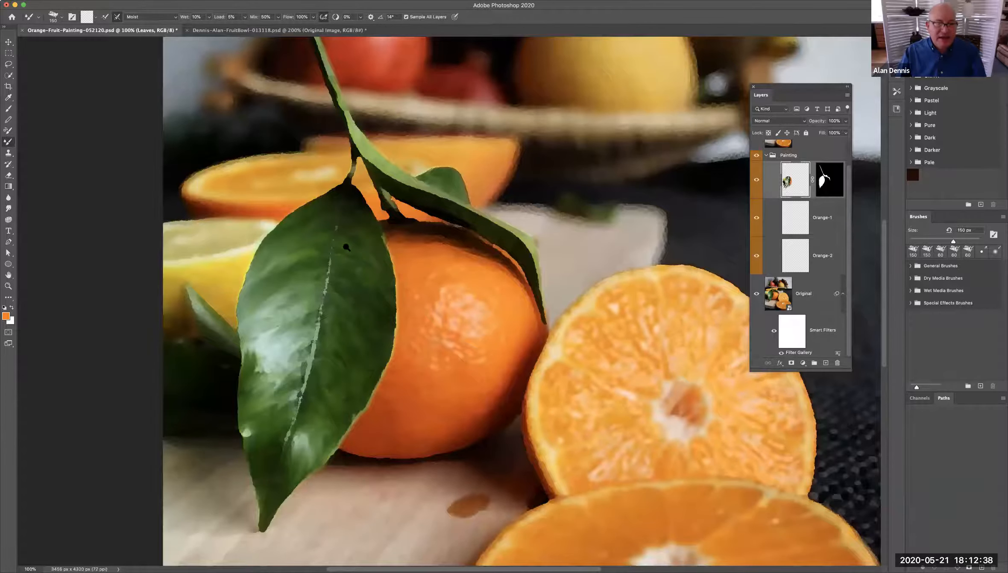
Reduce the Mixer Brush size and blend the dark greens on the upper part of the large leaf beside its midrib
scroll(346, 247, up, 1)
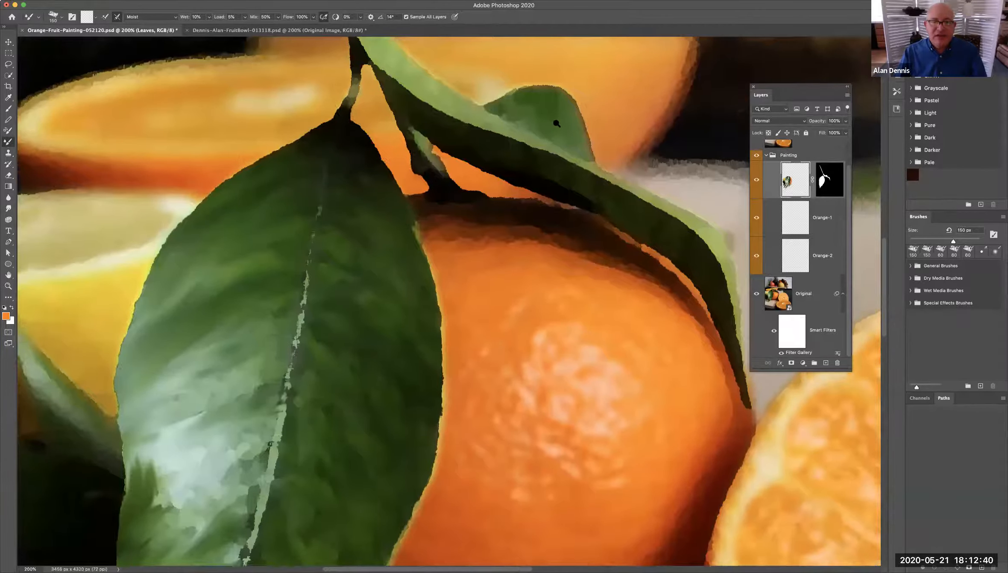
scroll(557, 123, up, 2)
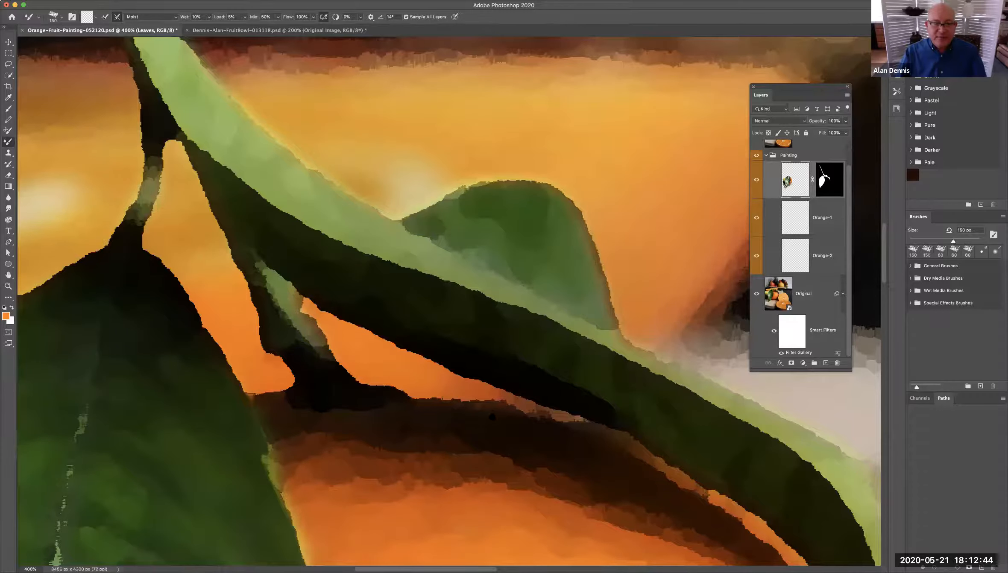
scroll(512, 277, down, 6)
scroll(441, 270, down, 2)
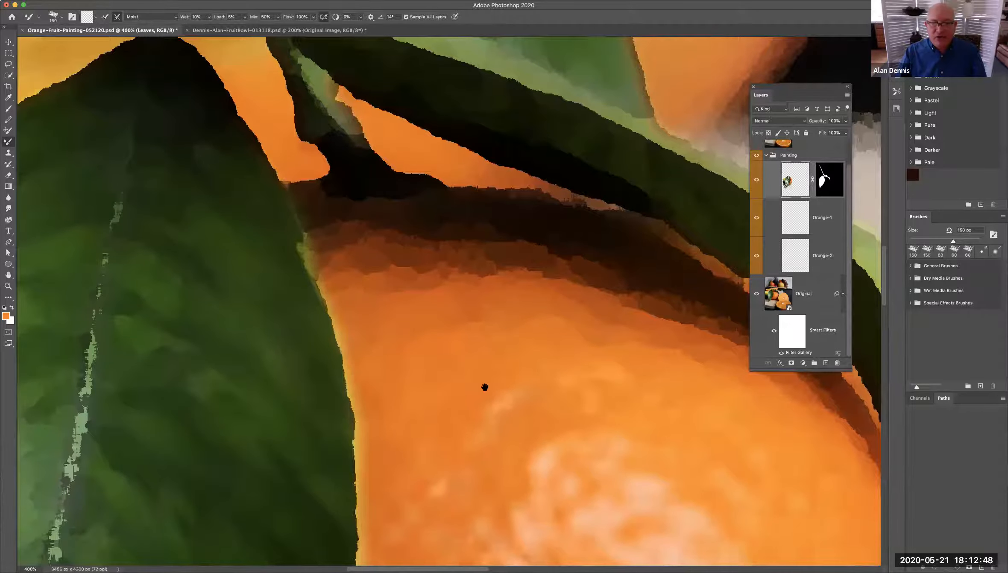
scroll(640, 328, left, 3)
scroll(639, 328, left, 3)
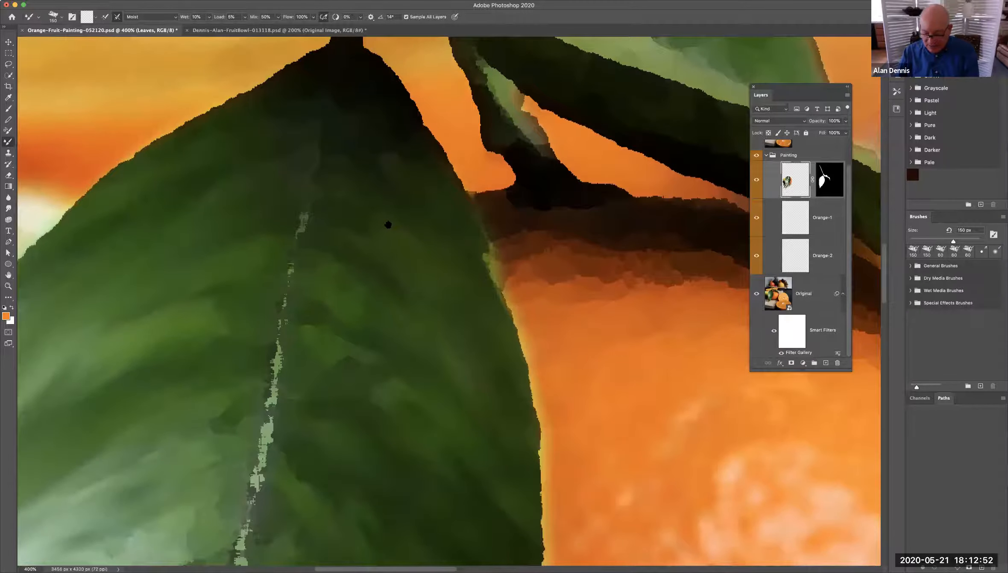
key(bracketleft)
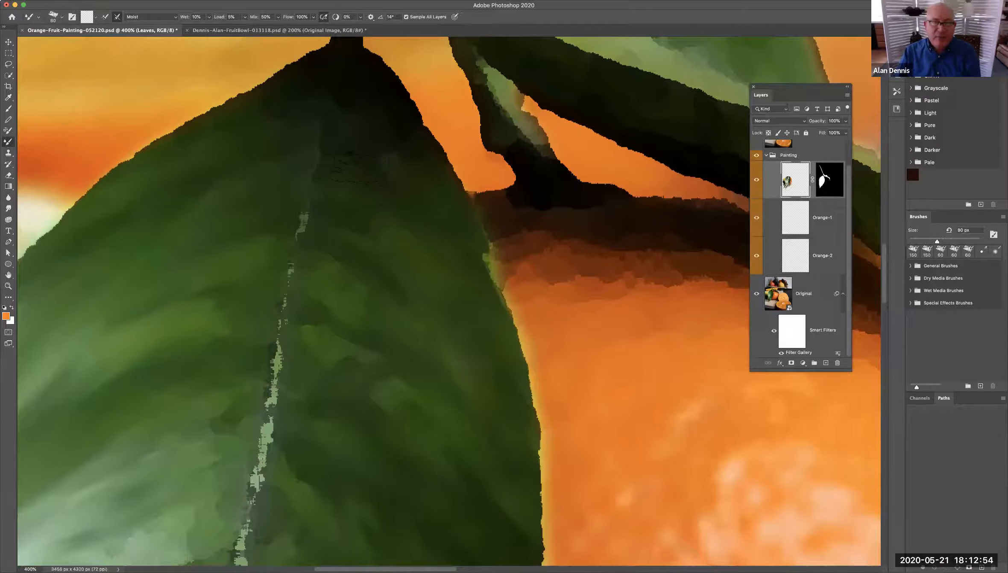
drag(342, 177, 411, 289)
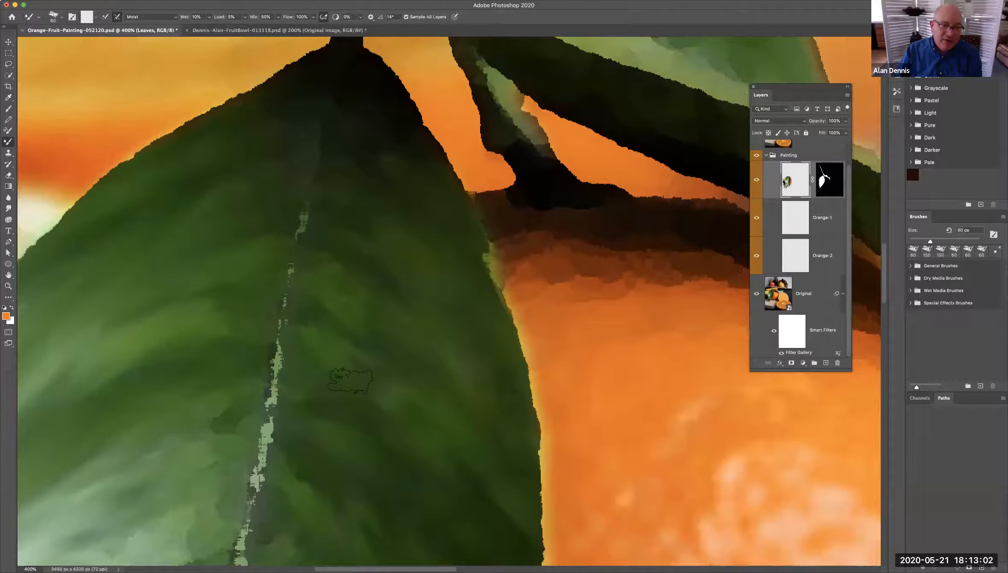
mouse_move(225, 426)
mouse_down()
mouse_move(361, 417)
mouse_move(420, 382)
mouse_move(584, 378)
mouse_up()
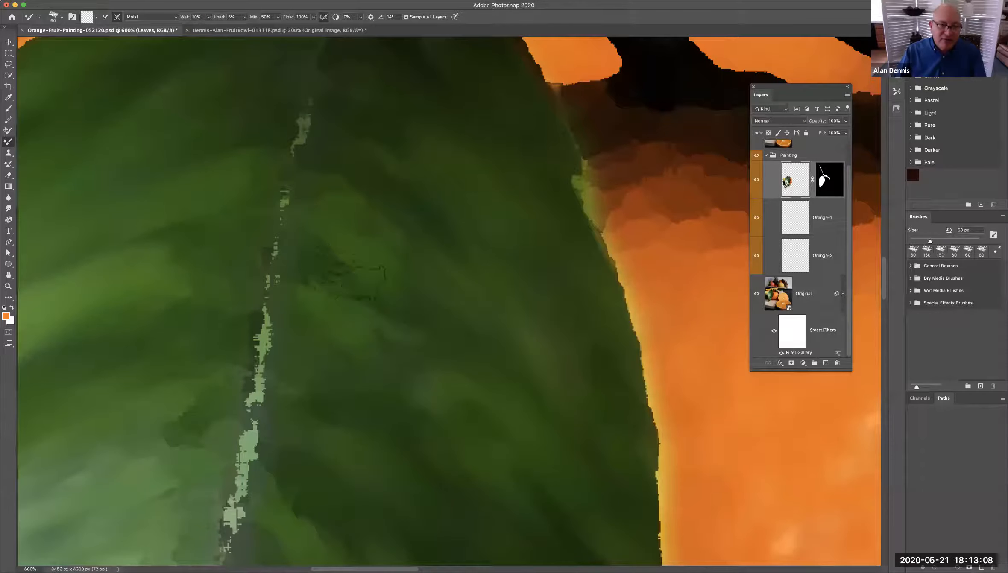
Set the Mixer Brush to 15 px and smooth the fine green transitions on both sides of the leaf's pale midrib
scroll(314, 255, up, 5)
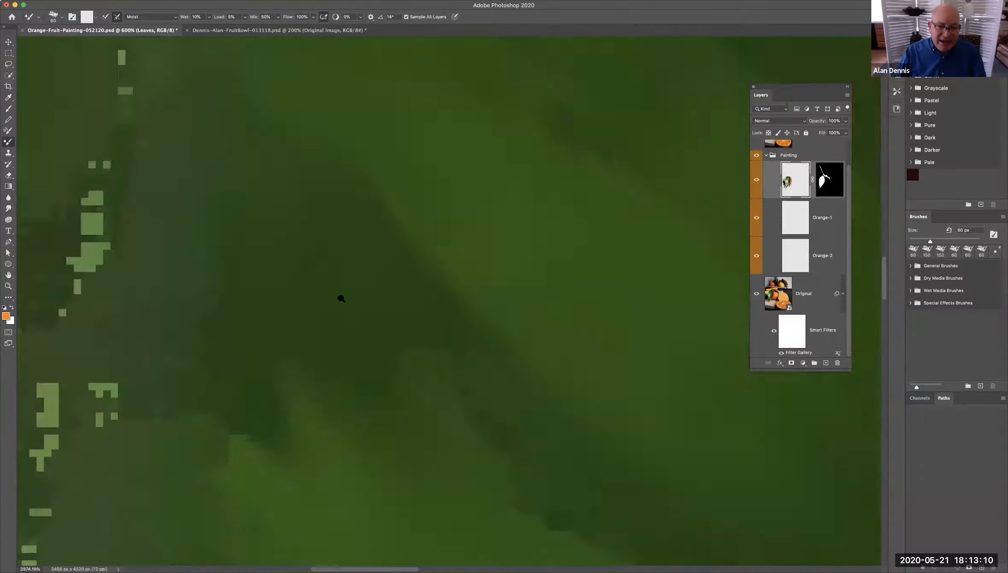
scroll(340, 296, down, 4)
scroll(345, 316, up, 5)
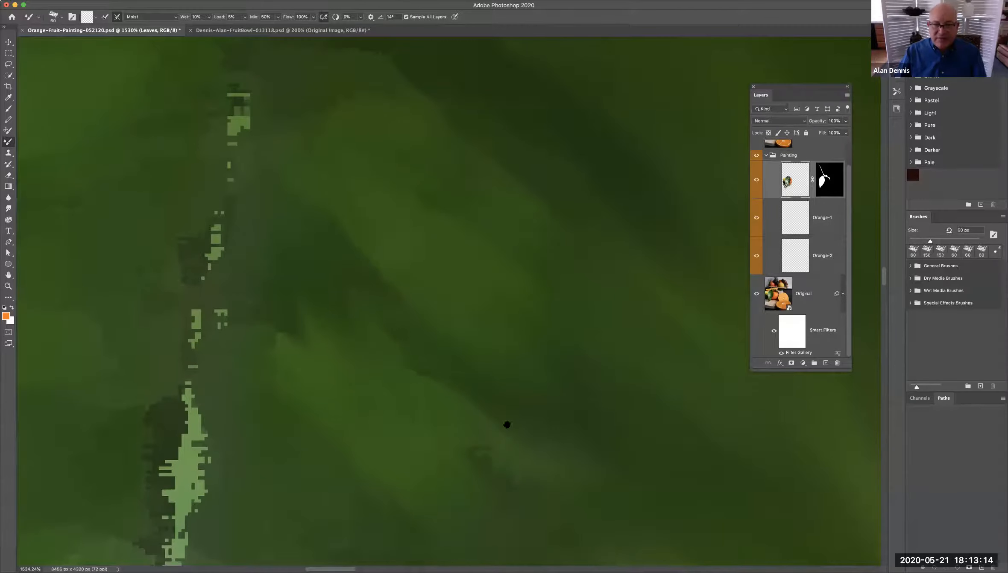
drag(507, 422, 508, 357)
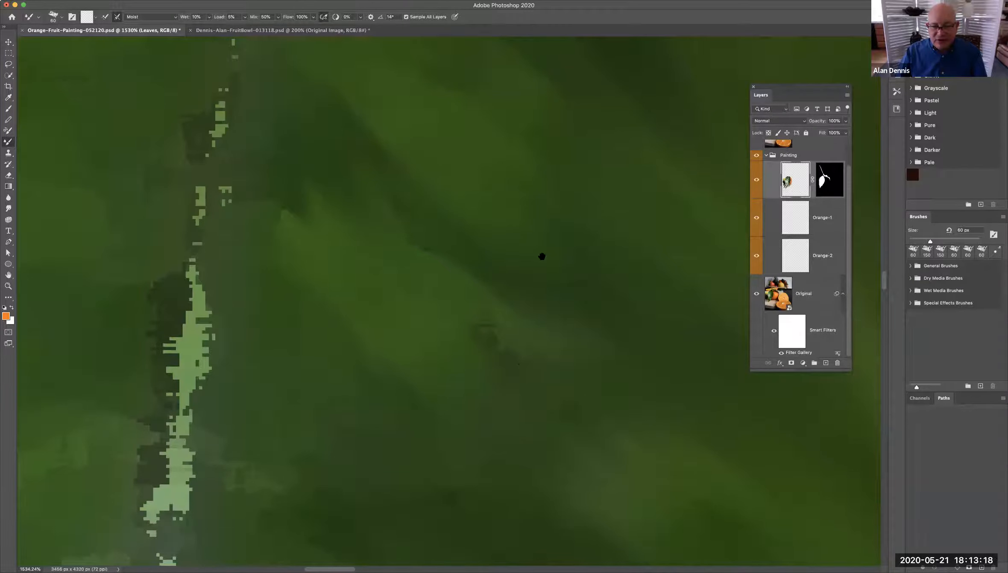
key(bracketleft)
key(bracketleft)
key(bracketleft)
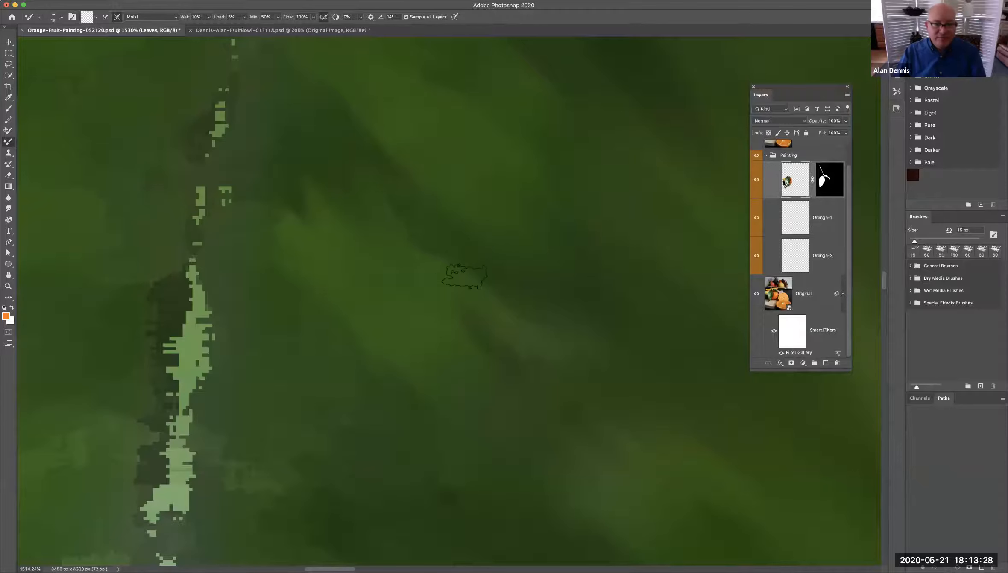
drag(419, 334, 486, 155)
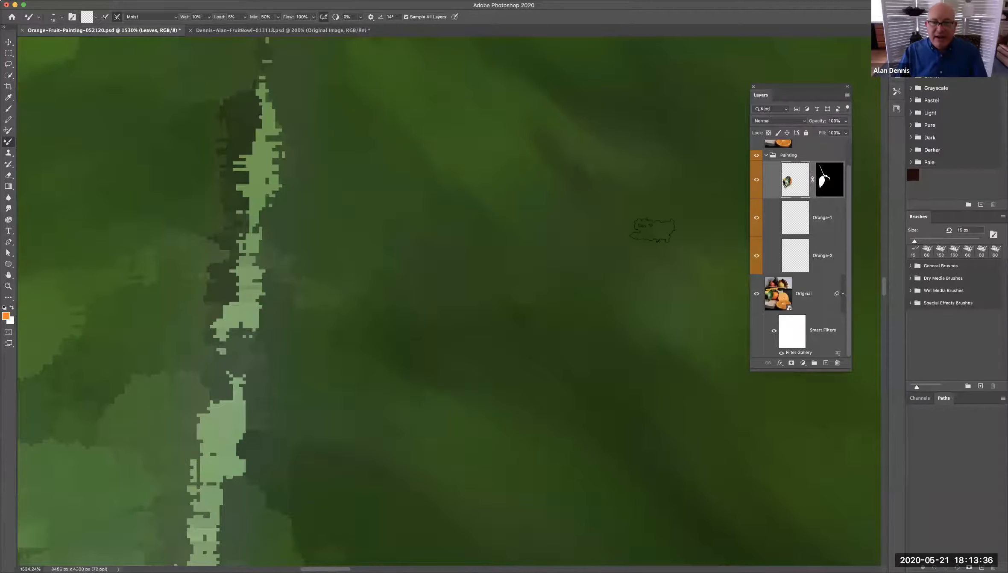
scroll(493, 277, left, 5)
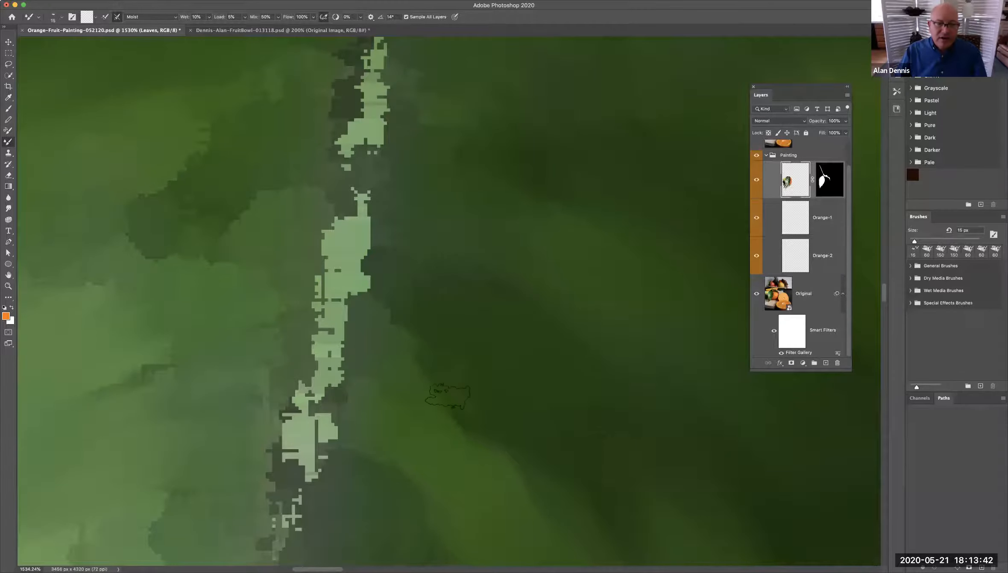
scroll(498, 345, left, 8)
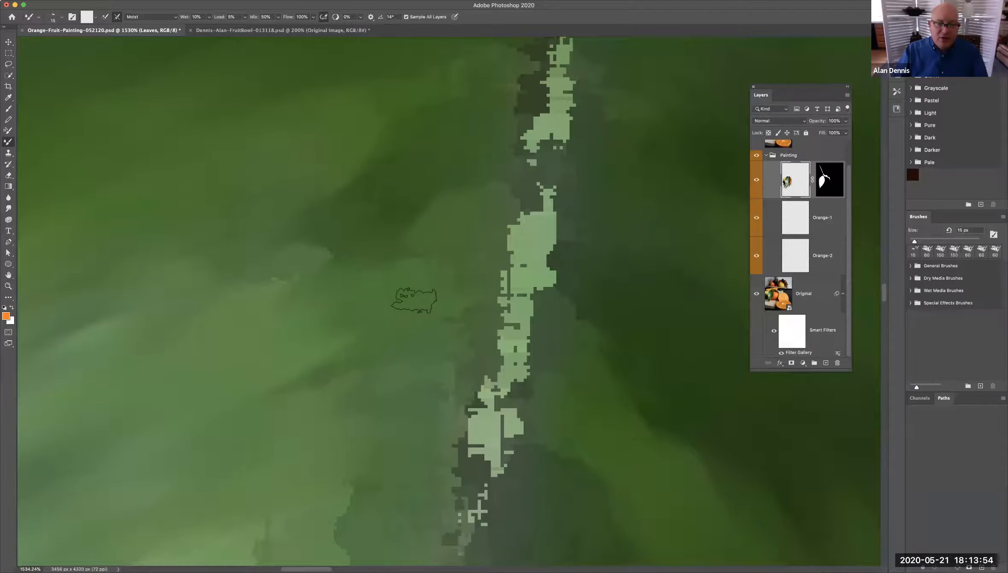
Stroke along the upper midrib of the large leaf with the 15 px Mixer Brush to smooth its jagged pale fragments
drag(512, 327, 503, 293)
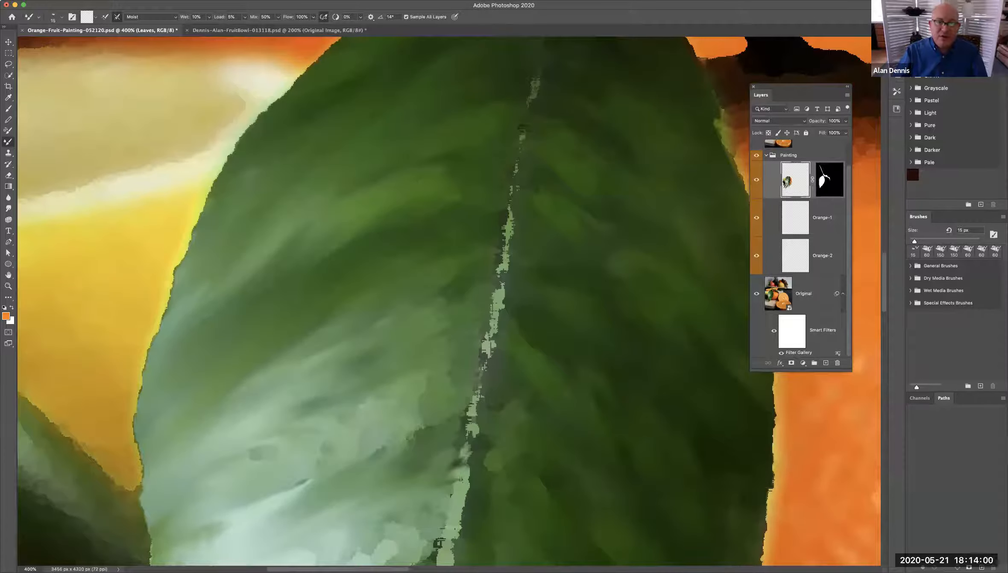
drag(508, 189, 498, 261)
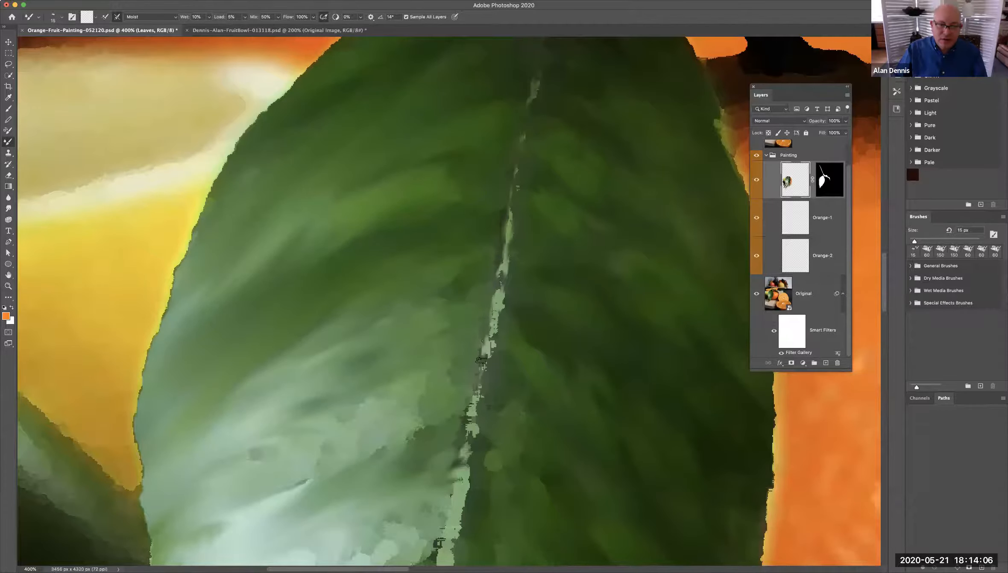
scroll(489, 316, right, 2)
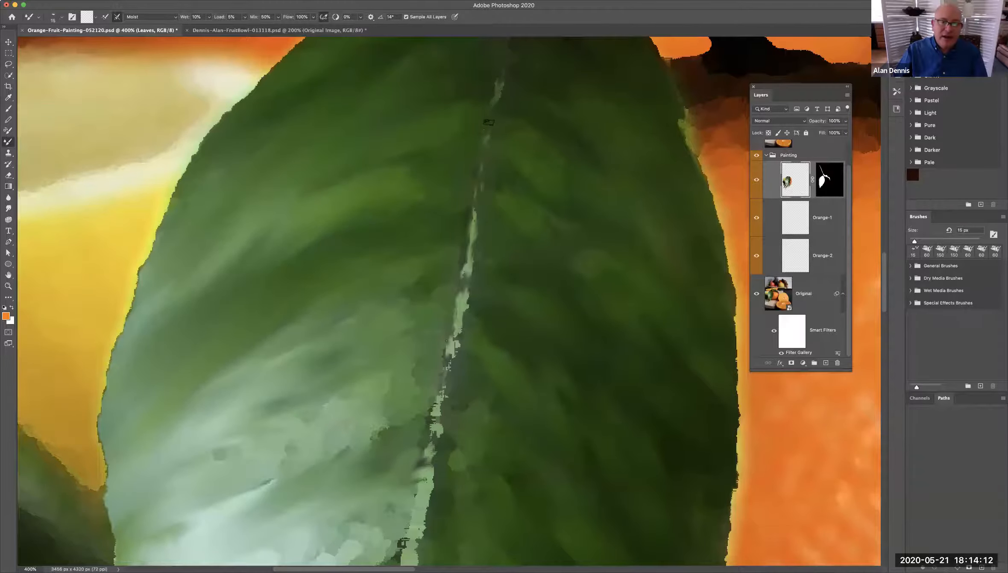
scroll(515, 288, down, 3)
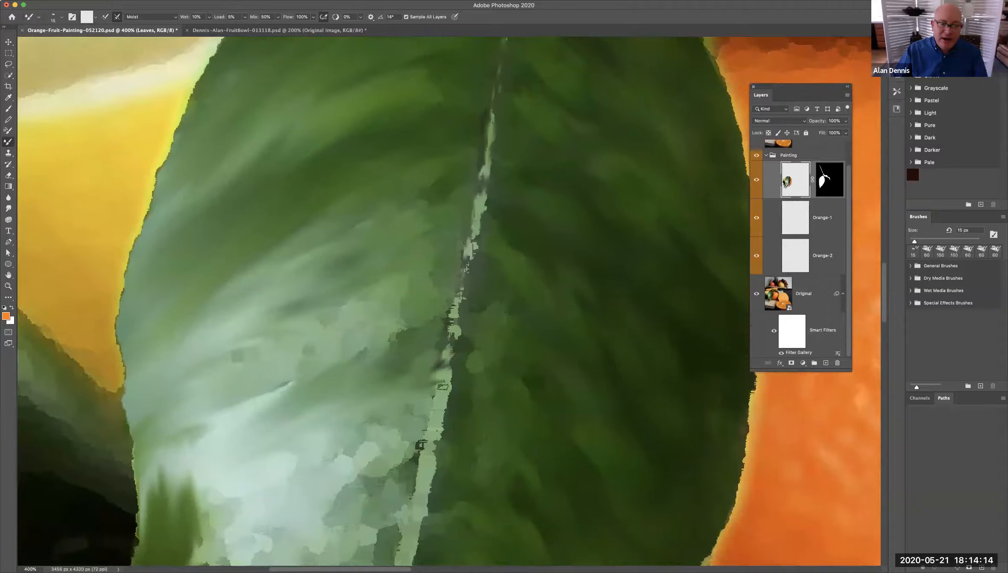
Enlarge the Mixer Brush and blend along the midrib down into the lower half of the large leaf
key(bracketright)
key(bracketright)
key(bracketright)
key(bracketright)
key(bracketright)
key(bracketright)
drag(489, 128, 421, 462)
mouse_move(447, 369)
mouse_down()
mouse_move(412, 538)
mouse_move(533, 183)
mouse_up()
mouse_move(515, 245)
mouse_down()
mouse_move(452, 405)
mouse_move(522, 249)
mouse_move(518, 218)
mouse_move(477, 212)
mouse_move(492, 227)
mouse_move(587, 156)
mouse_move(432, 167)
mouse_move(442, 175)
mouse_up()
Set the Mixer Brush to 40 px and blend the lower midrib and surrounding greens toward the leaf's tip
key(bracketright)
key(bracketright)
key(bracketright)
key(bracketright)
key(bracketright)
key(bracketright)
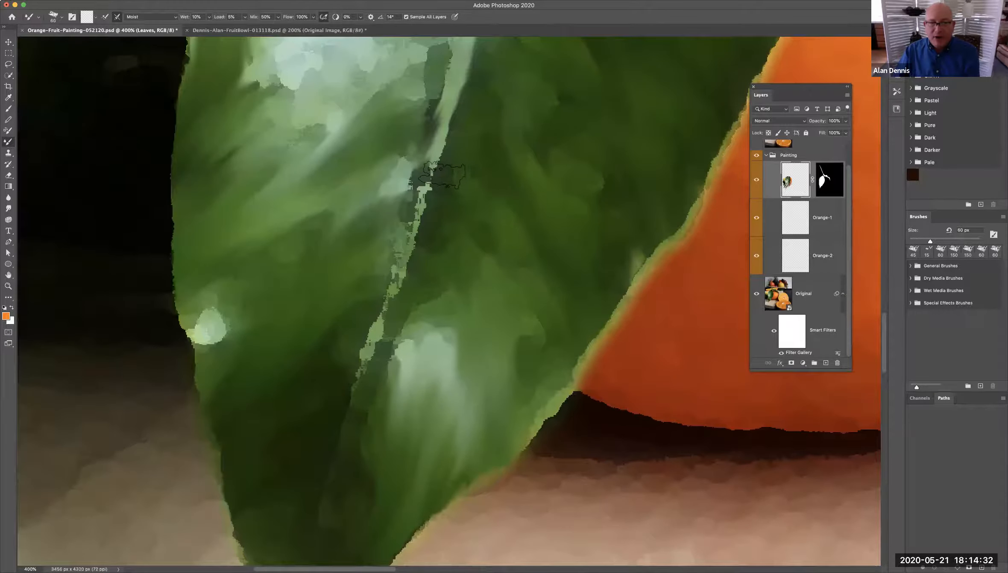
key(bracketleft)
key(bracketleft)
key(bracketleft)
key(bracketleft)
key(bracketleft)
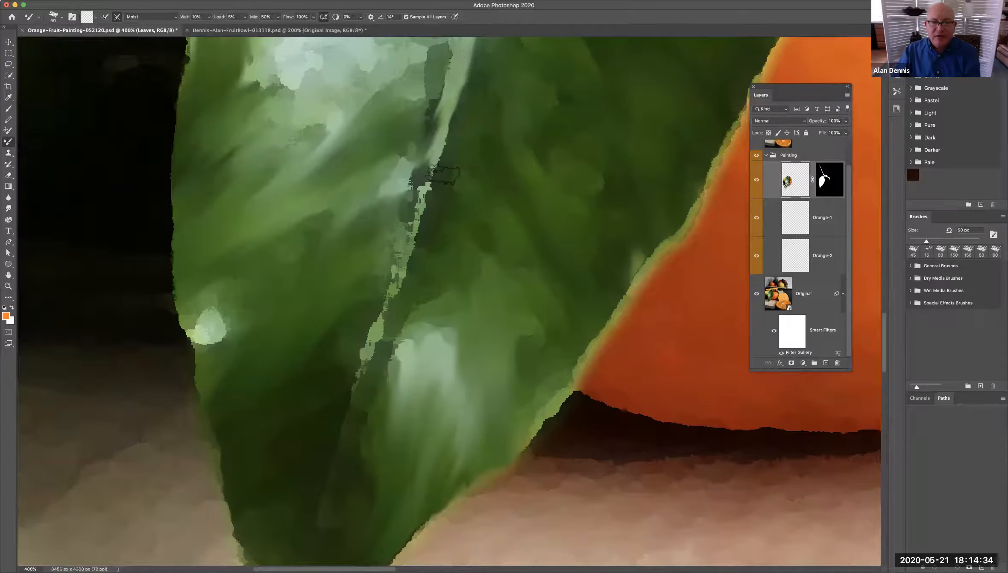
mouse_move(440, 191)
mouse_down()
mouse_move(469, 129)
mouse_move(403, 247)
mouse_move(459, 103)
mouse_move(427, 254)
mouse_move(410, 258)
mouse_move(385, 362)
mouse_move(447, 200)
mouse_up()
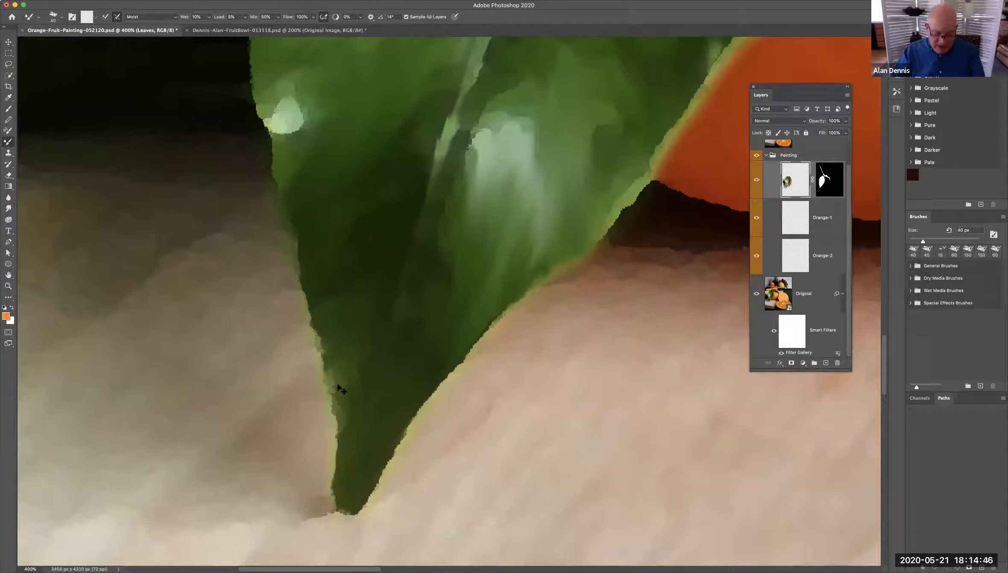
Blend the edges and dark greens near the pointed tip of the large leaf with the 40 px Mixer Brush
super+click(331, 368)
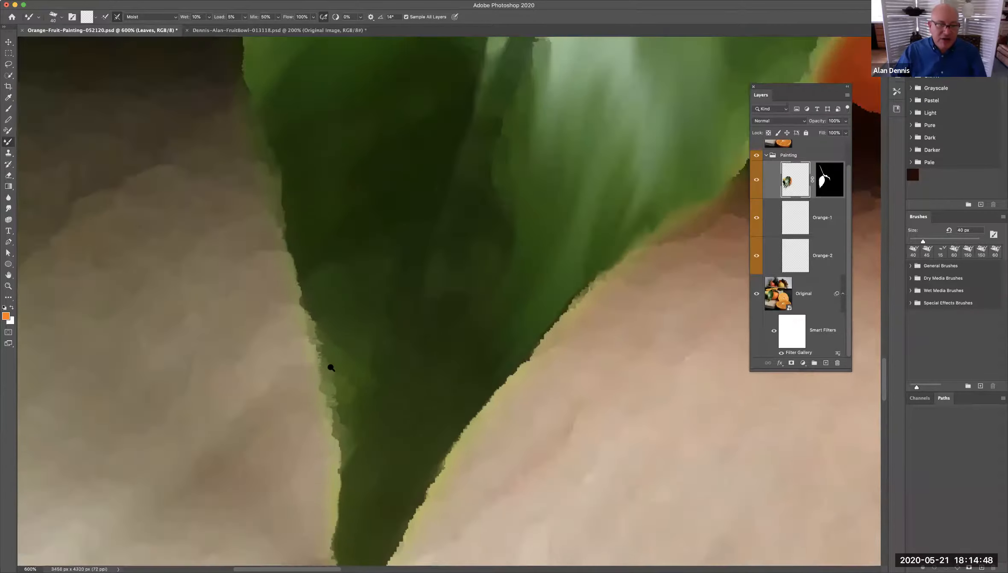
super+click(331, 367)
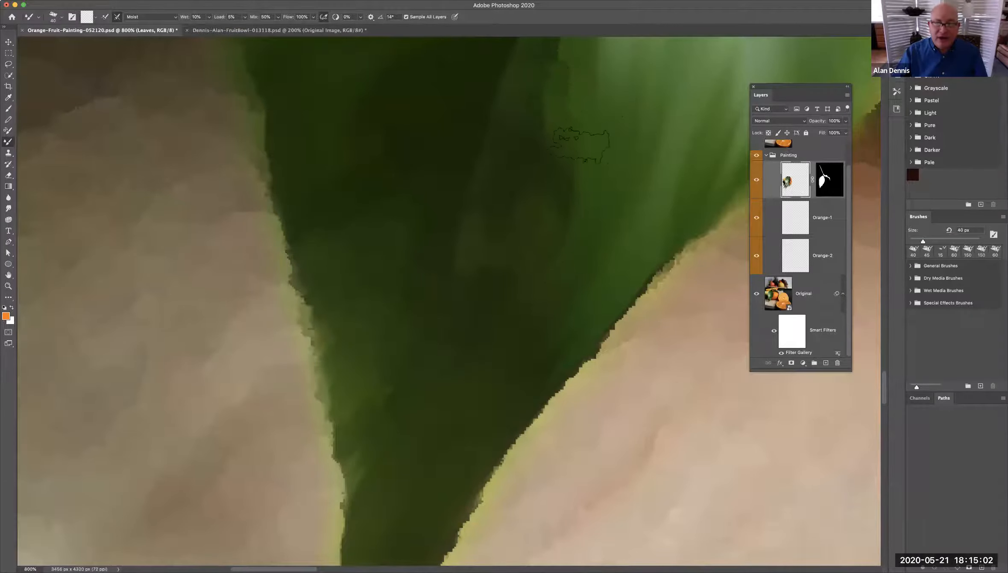
scroll(464, 329, right, 5)
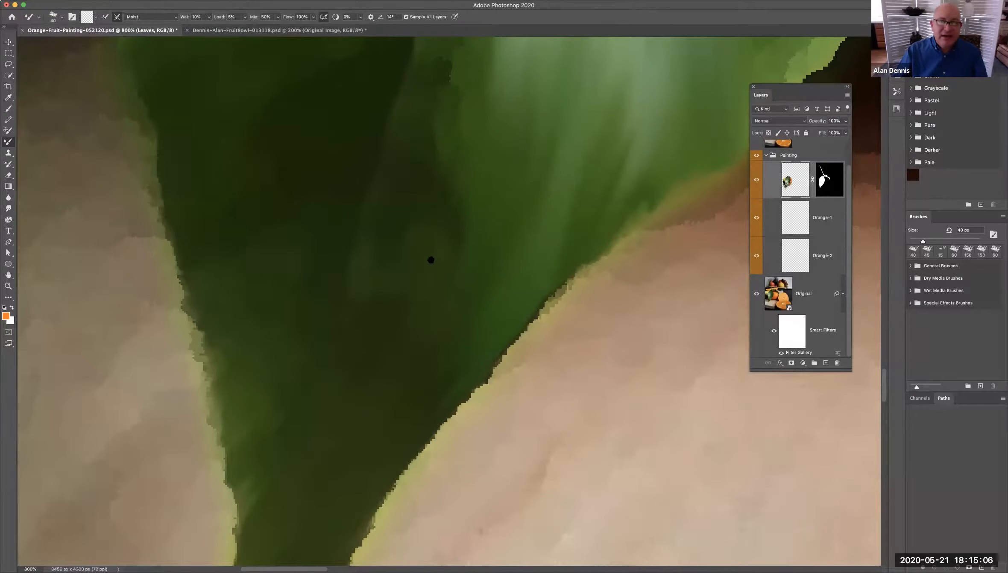
Blend the greens along the large leaf's lower right edge beside the orange with the 40 px Mixer Brush
scroll(431, 260, up, 5)
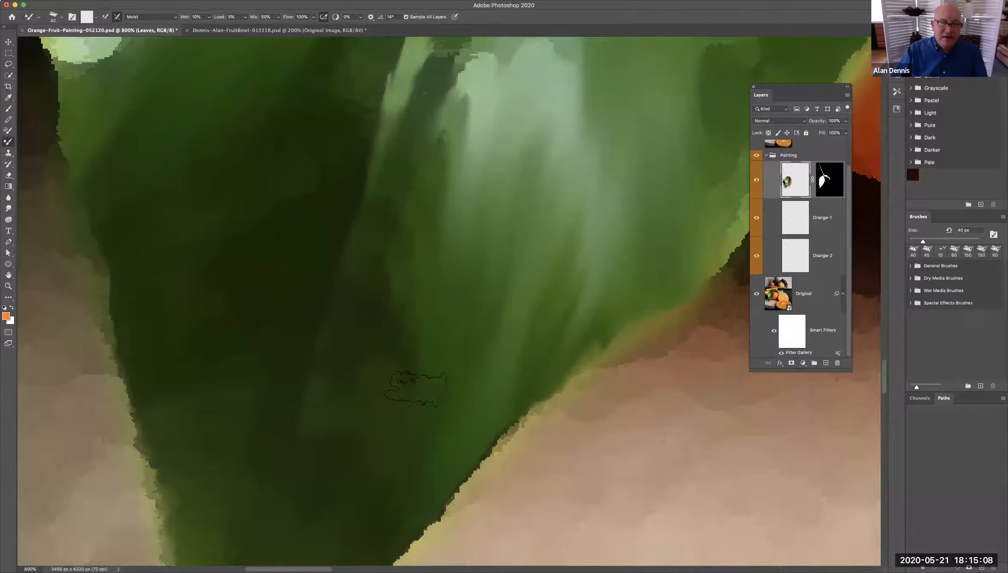
scroll(486, 290, up, 7)
scroll(485, 290, right, 6)
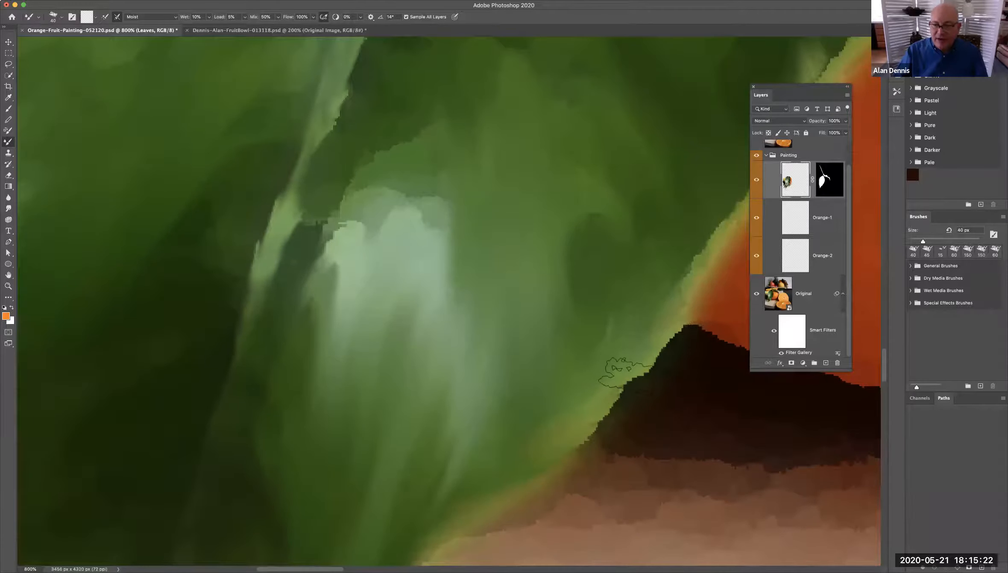
drag(610, 366, 393, 418)
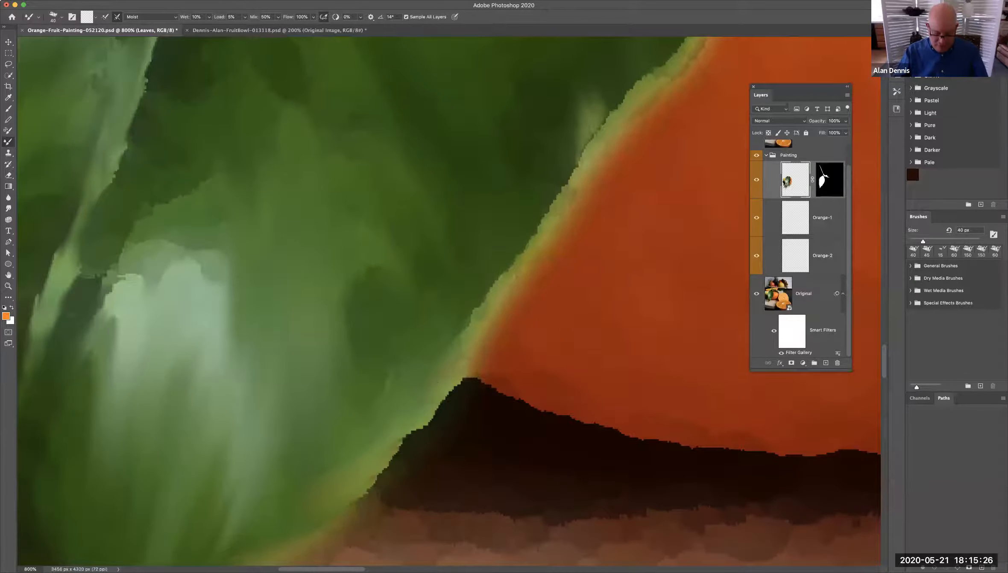
Display the Leaves layer mask on its own and smooth its jagged lower right edge with the 25 px Brush
alt+click(830, 179)
drag(461, 363, 543, 197)
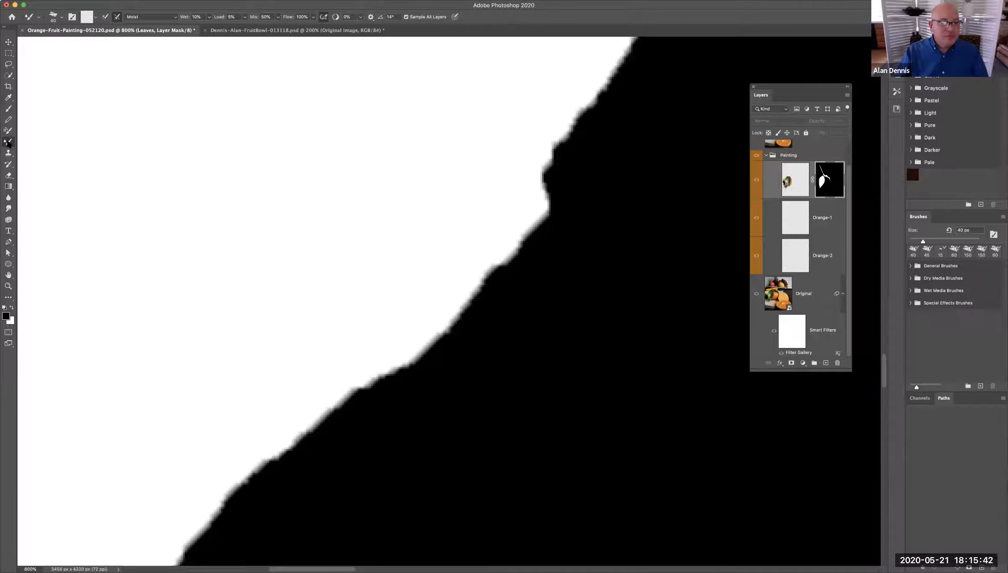
click(8, 108)
mouse_move(547, 186)
mouse_down()
mouse_move(429, 349)
mouse_move(342, 403)
mouse_move(427, 347)
mouse_move(474, 293)
mouse_move(634, 46)
mouse_move(434, 330)
mouse_move(209, 512)
mouse_up()
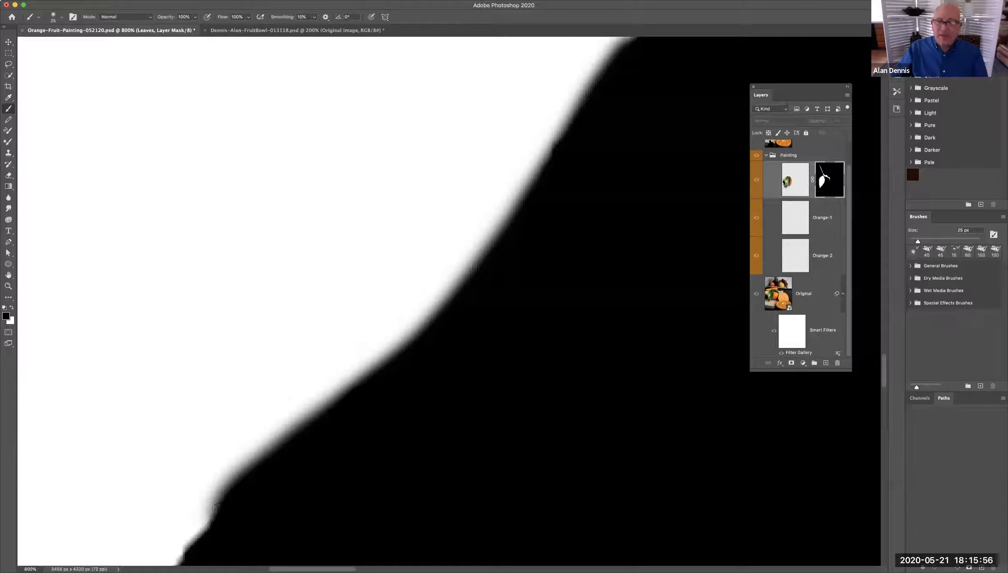
key(super+z)
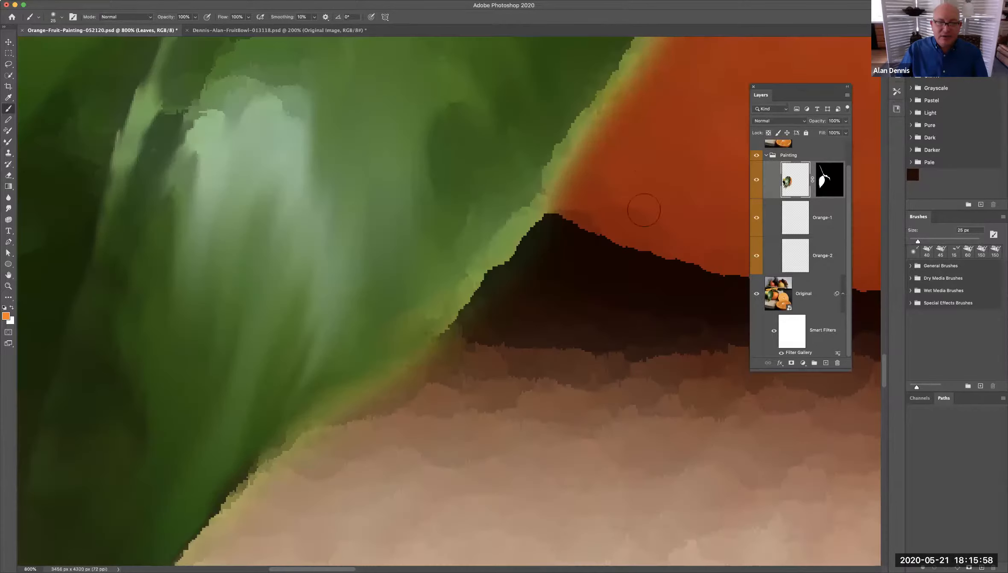
Switch from the Leaves layer mask back to the layer's image and reactivate the Mixer Brush
key(super+backslash)
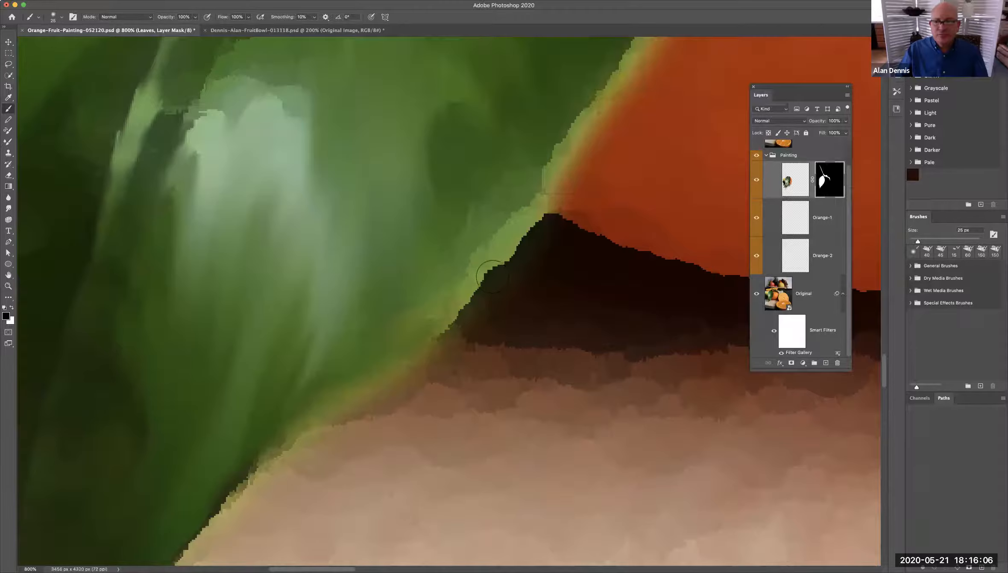
scroll(484, 274, right, 2)
click(797, 188)
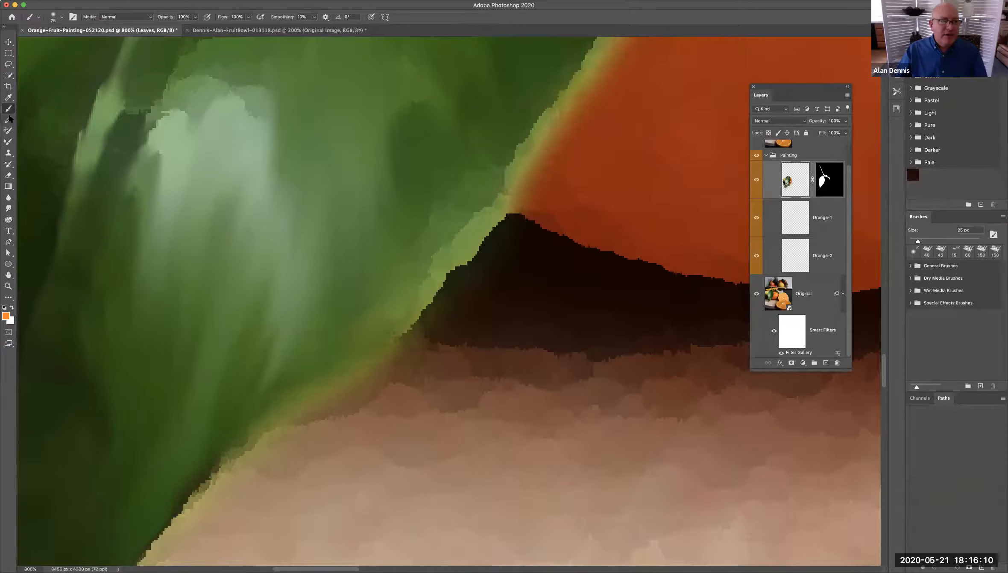
click(9, 142)
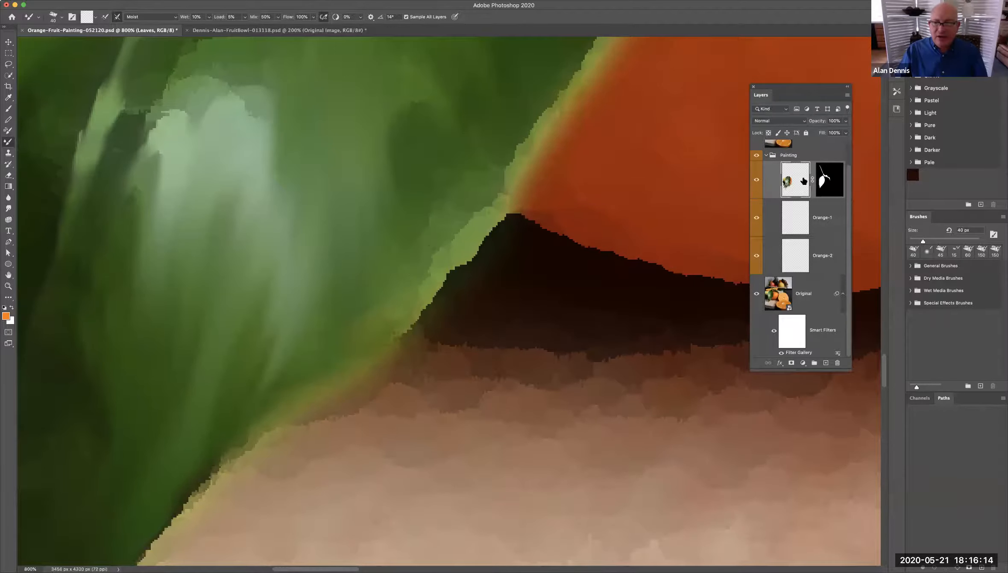
Hide the Original layer to examine the unpainted gaps in the large leaf, and show it again
click(756, 294)
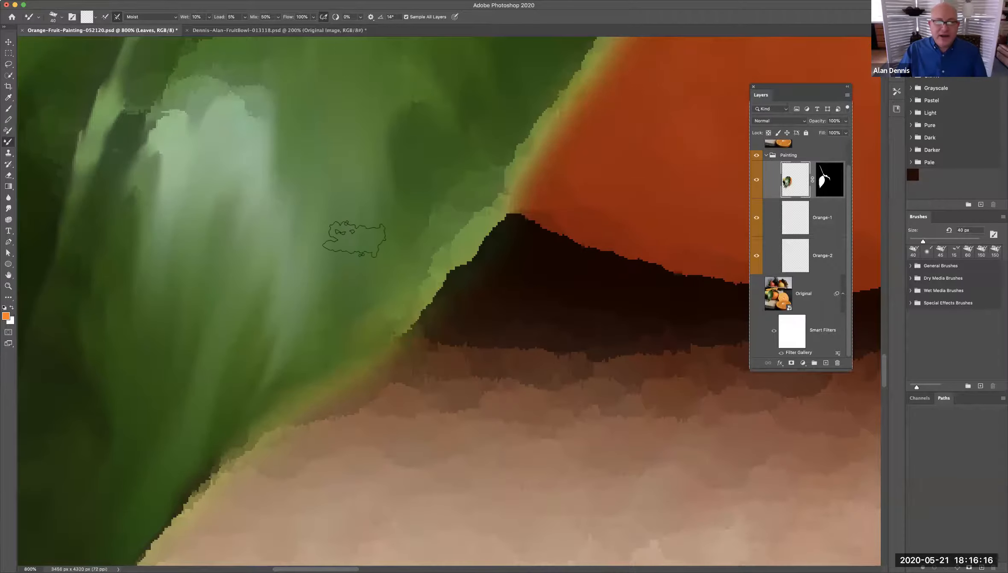
scroll(263, 197, down, 4)
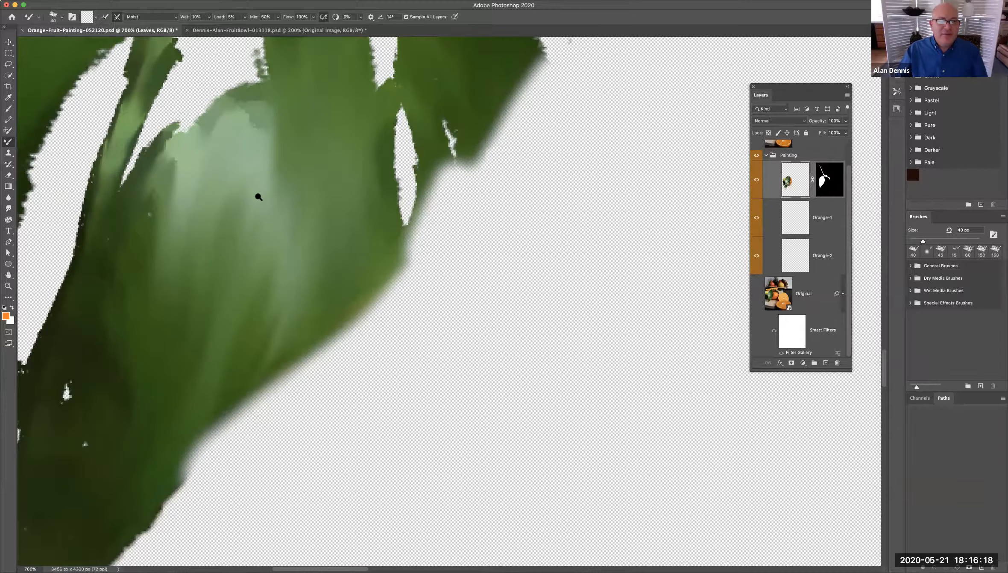
scroll(458, 359, down, 4)
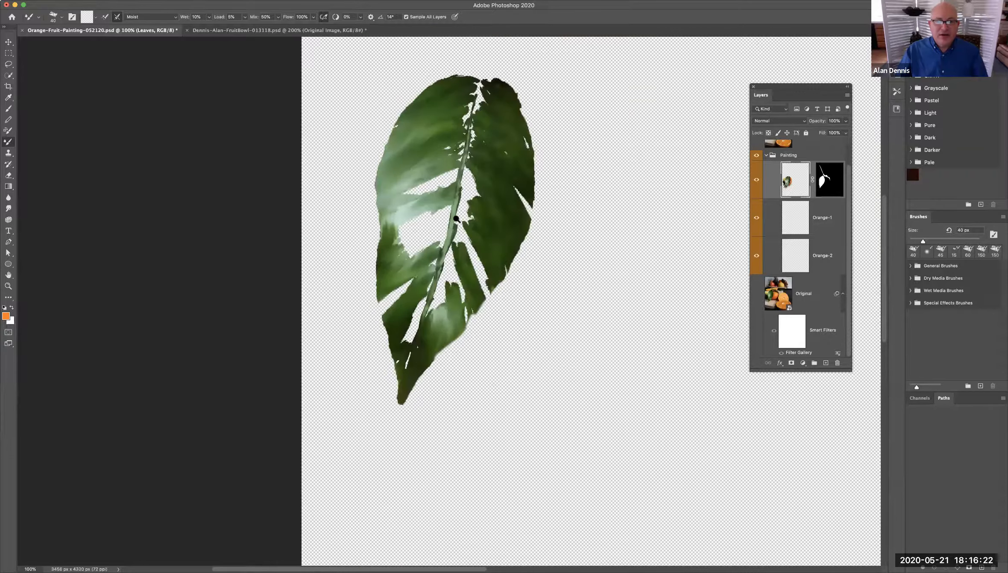
scroll(456, 218, up, 4)
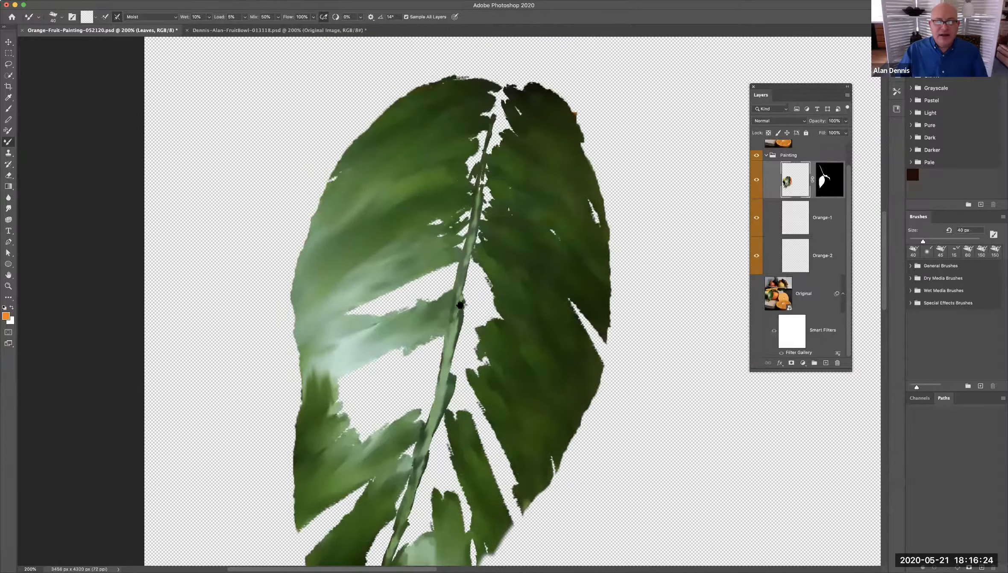
scroll(460, 305, down, 2)
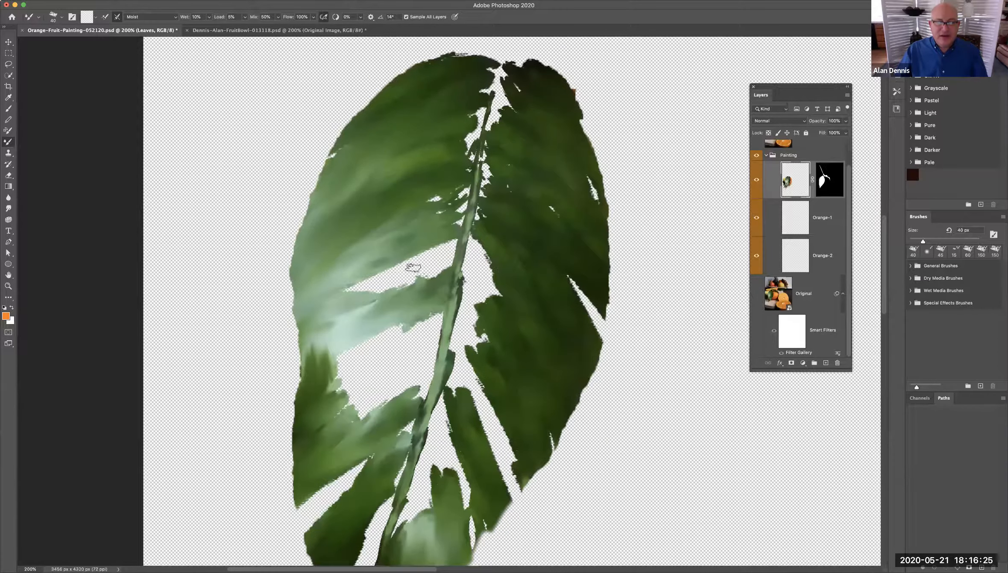
click(756, 295)
Set the Mixer Brush to 80 px and blend the blotchy pale highlight on the left side of the leaf's midrib
scroll(379, 365, up, 2)
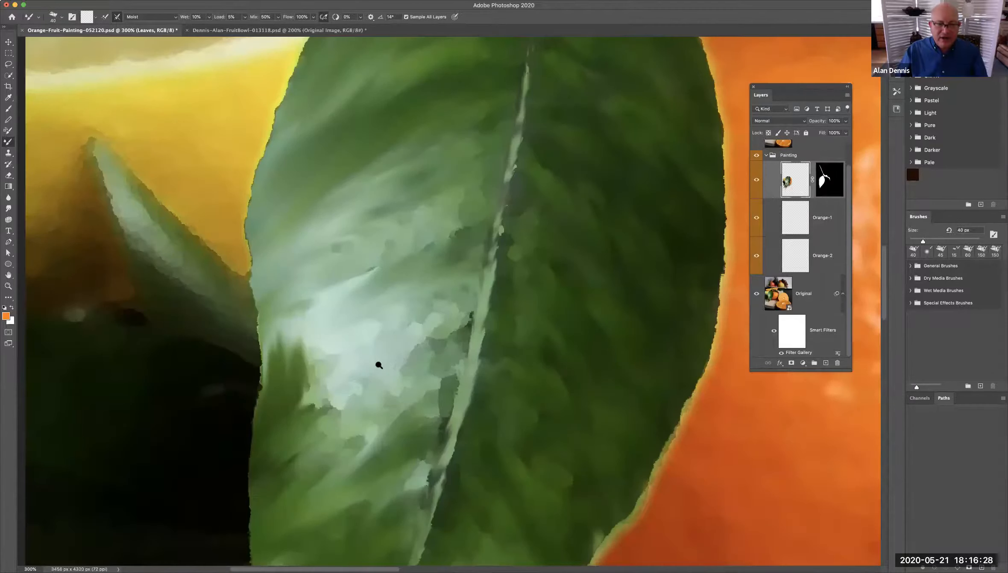
scroll(421, 304, up, 1)
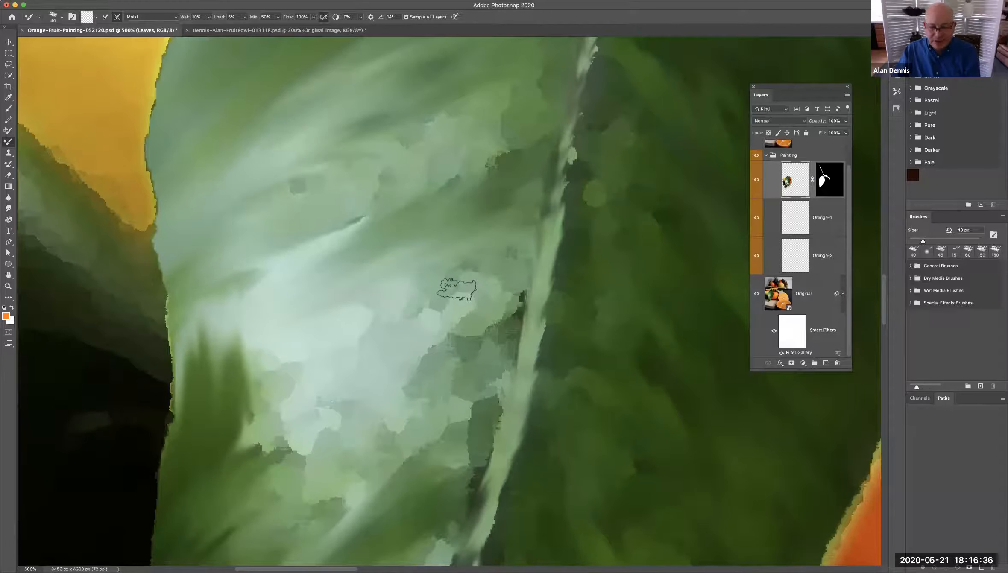
key(bracketright)
key(bracketright)
key(bracketright)
key(bracketright)
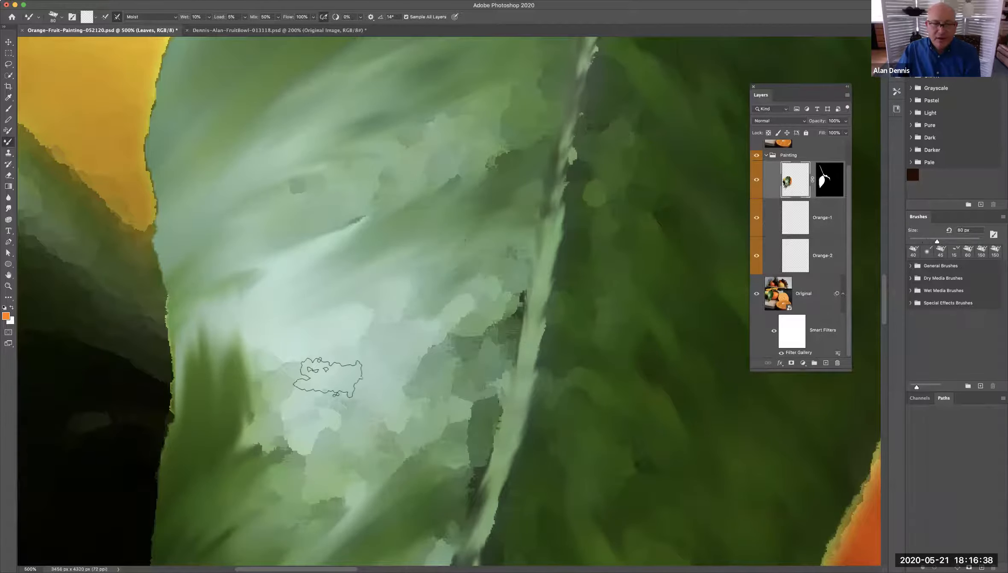
mouse_move(448, 296)
mouse_down()
mouse_move(488, 282)
mouse_move(382, 431)
mouse_move(501, 255)
mouse_move(433, 299)
mouse_move(519, 148)
mouse_move(362, 230)
mouse_move(517, 90)
mouse_move(504, 101)
mouse_move(473, 78)
mouse_move(270, 277)
mouse_move(462, 79)
mouse_move(226, 361)
mouse_move(438, 105)
mouse_move(202, 341)
mouse_move(385, 116)
mouse_move(222, 322)
mouse_move(484, 161)
mouse_move(214, 372)
mouse_move(257, 440)
mouse_move(319, 257)
mouse_move(229, 336)
mouse_move(332, 293)
mouse_move(468, 285)
mouse_move(293, 387)
mouse_move(484, 304)
mouse_move(464, 418)
mouse_move(431, 451)
mouse_move(511, 249)
mouse_move(477, 353)
mouse_move(379, 467)
mouse_move(427, 360)
mouse_move(295, 469)
mouse_move(256, 446)
mouse_move(307, 369)
mouse_move(333, 343)
mouse_move(356, 344)
mouse_up()
key(space)
drag(351, 291, 320, 226)
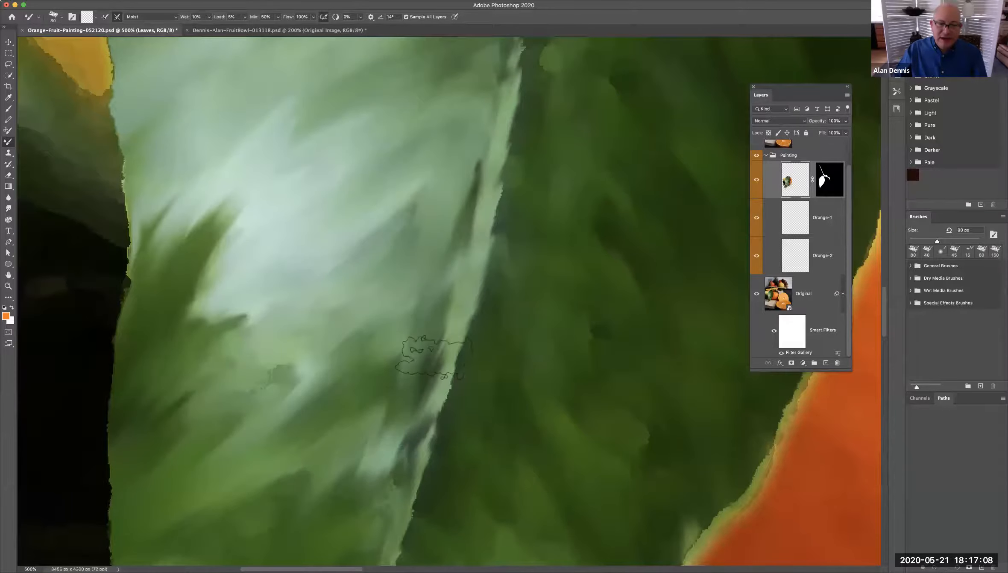
scroll(427, 348, right, 3)
drag(394, 315, 311, 401)
Sample a yellow from the lemon slice, try a stroke on the large leaf with the regular Brush, and undo the stroke
scroll(491, 180, down, 10)
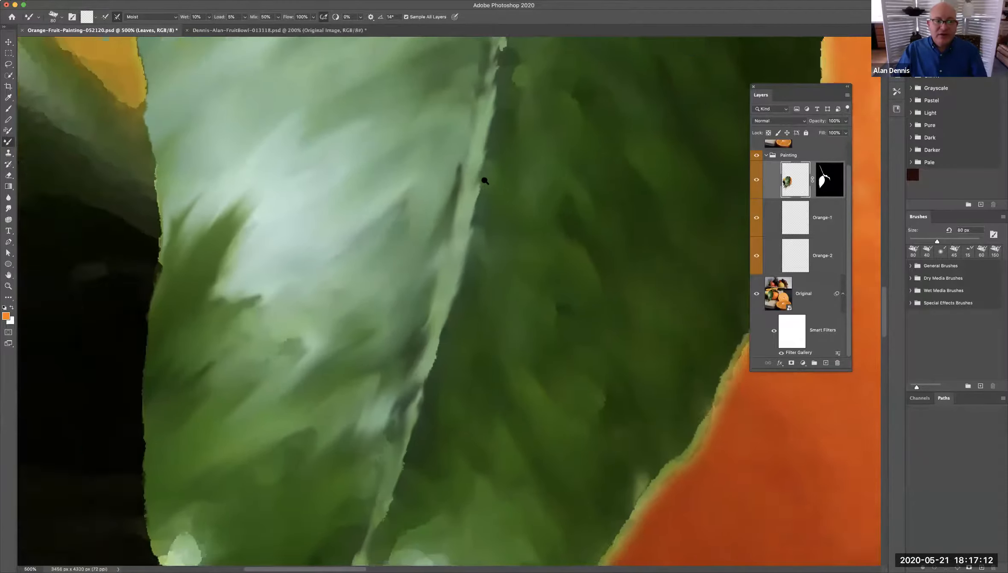
scroll(378, 339, up, 2)
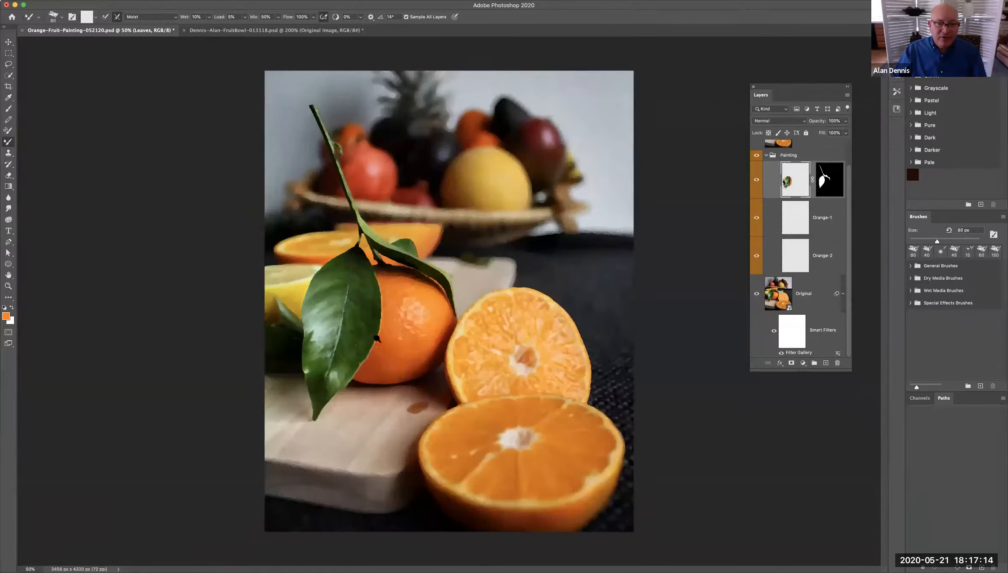
scroll(353, 340, up, 3)
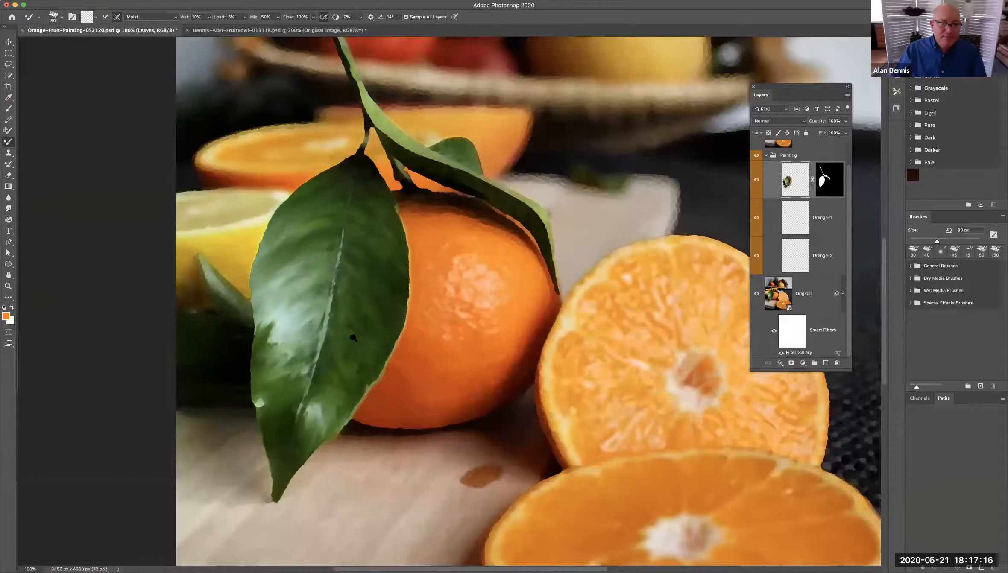
scroll(352, 338, up, 2)
scroll(346, 333, down, 2)
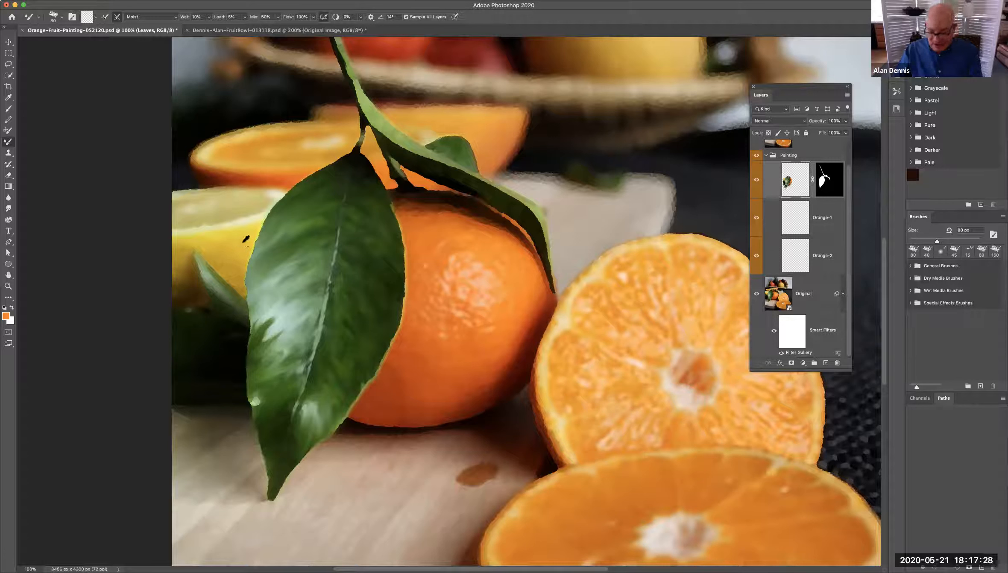
key(i)
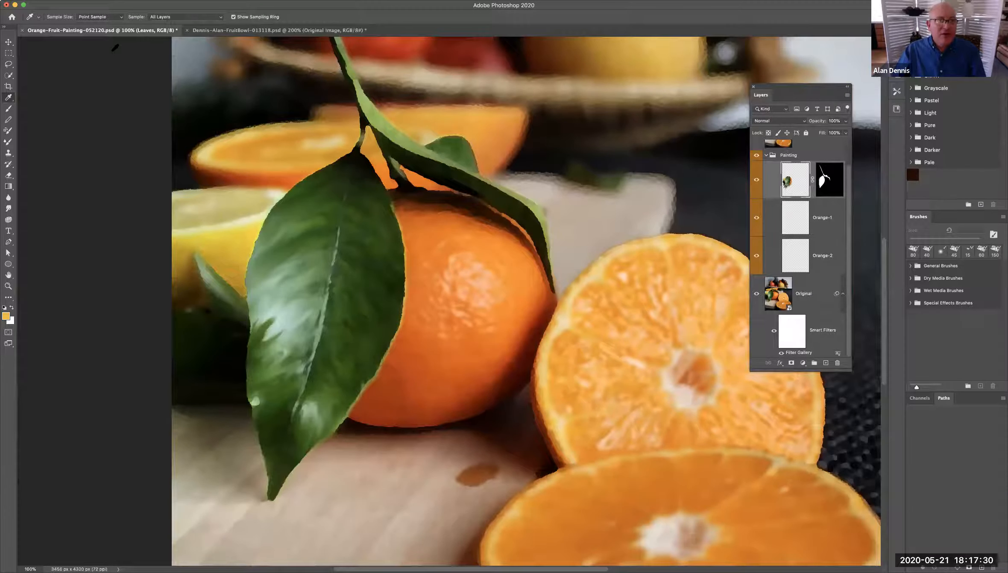
click(9, 110)
mouse_move(306, 238)
mouse_down()
mouse_move(279, 292)
mouse_move(290, 313)
mouse_up()
key(super+z)
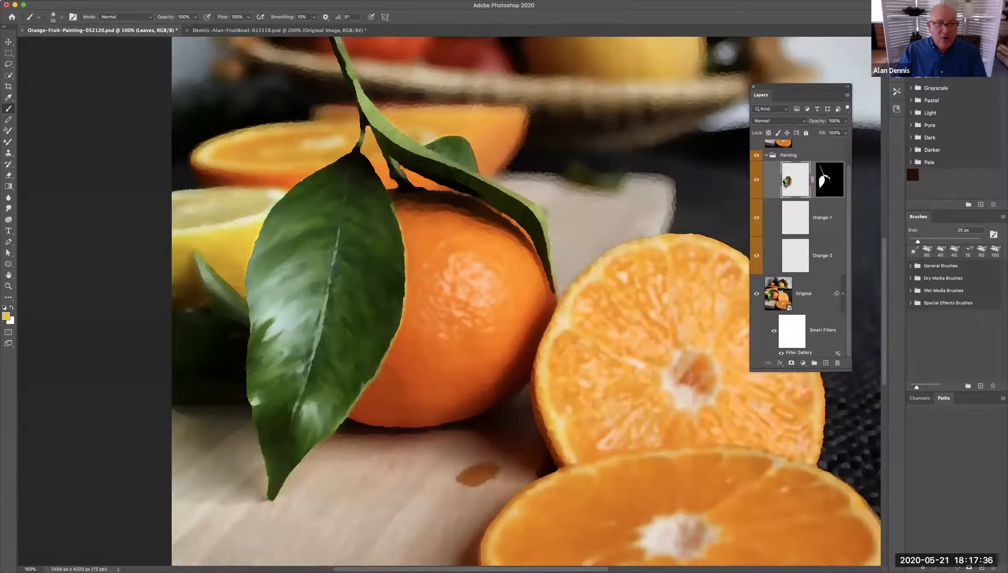
Load the Mixer Brush with the sampled yellow and paint a short stroke on the upper left of the large leaf
click(10, 142)
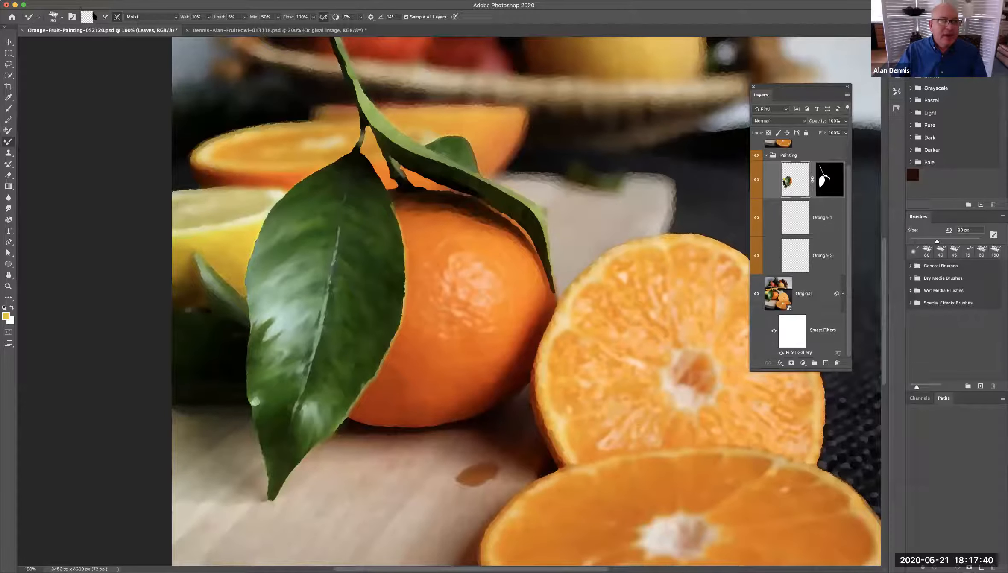
click(94, 16)
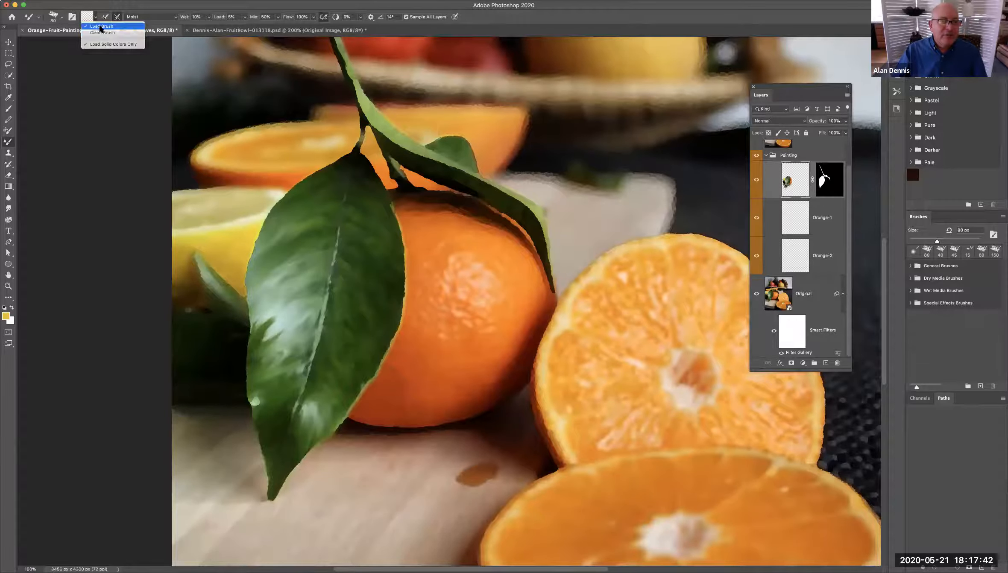
click(101, 27)
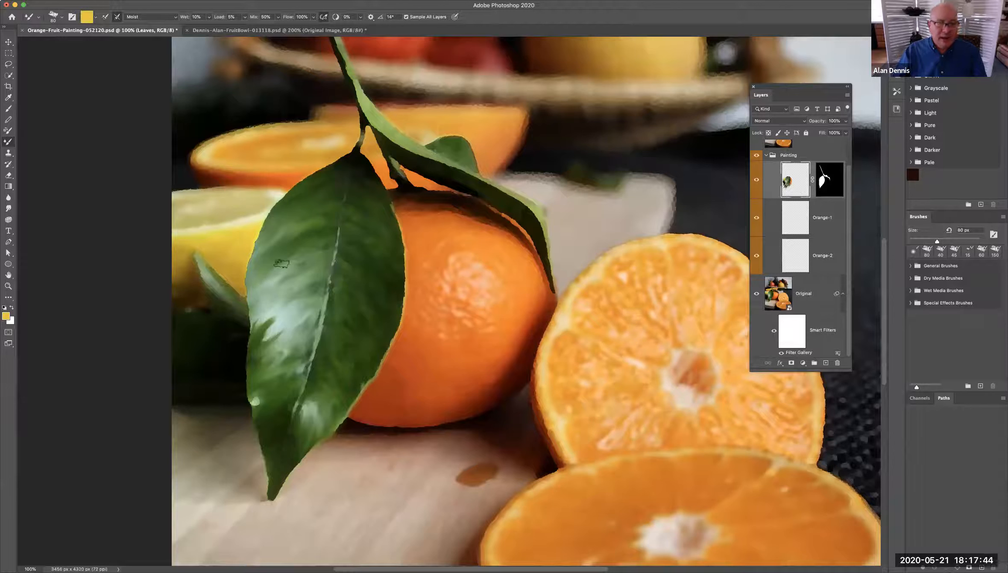
mouse_move(273, 263)
mouse_down()
mouse_move(263, 292)
mouse_move(289, 255)
mouse_move(268, 278)
mouse_up()
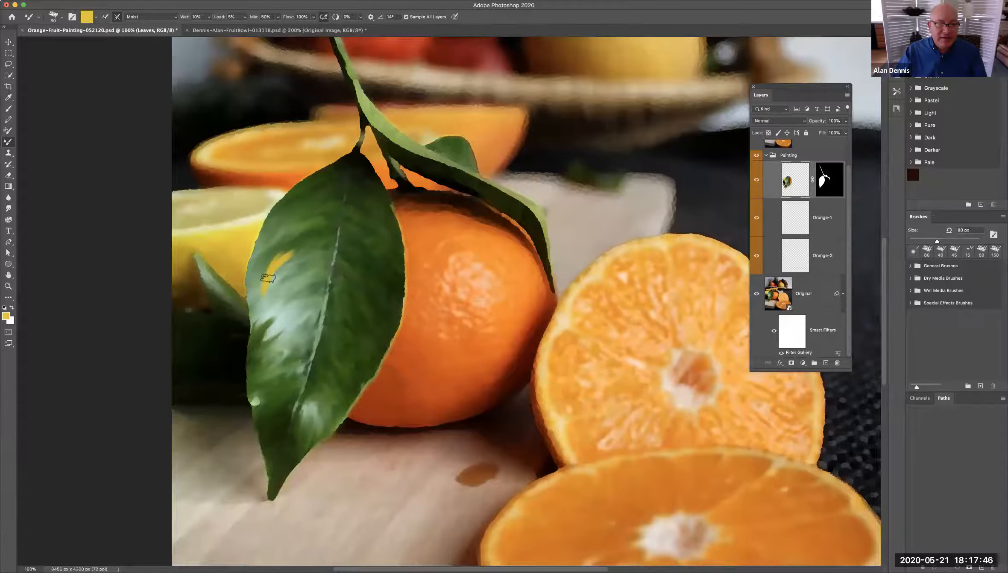
Enlarge the Mixer Brush to 175 px and blend the yellow stroke into the greens along the large leaf's left side
scroll(267, 280, right, 3)
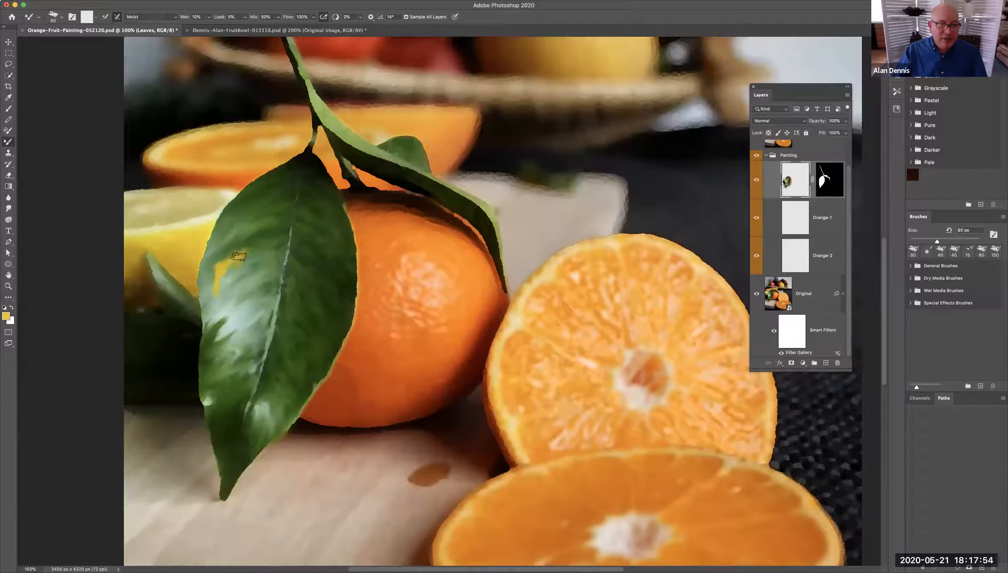
key(bracketright)
key(bracketright)
key(bracketright)
key(bracketright)
key(bracketright)
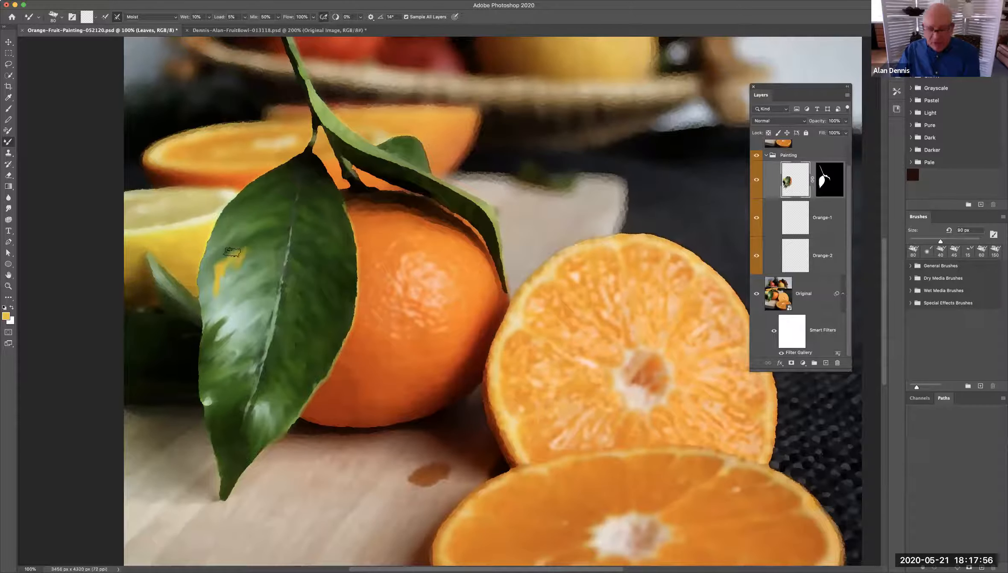
drag(233, 247, 263, 234)
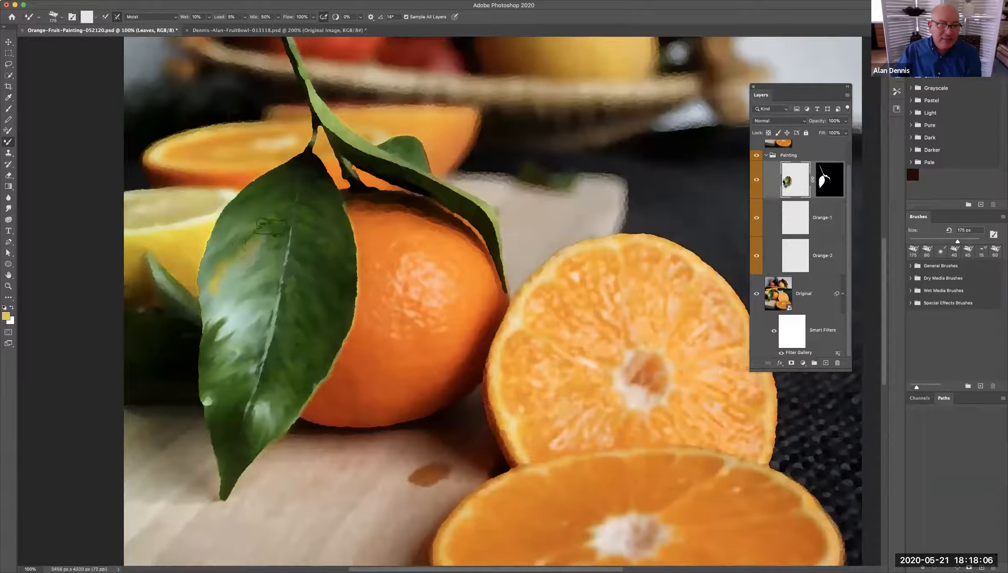
mouse_move(249, 261)
mouse_down()
mouse_move(212, 296)
mouse_move(225, 251)
mouse_move(228, 318)
mouse_move(218, 342)
mouse_move(236, 240)
mouse_move(215, 337)
mouse_move(224, 272)
mouse_move(218, 292)
mouse_move(246, 272)
mouse_move(239, 304)
mouse_move(207, 325)
mouse_move(257, 256)
mouse_move(211, 277)
mouse_move(245, 273)
mouse_move(255, 298)
mouse_move(240, 304)
mouse_move(217, 387)
mouse_up()
mouse_move(204, 261)
mouse_down()
mouse_move(209, 362)
mouse_move(224, 337)
mouse_move(205, 401)
mouse_move(227, 354)
mouse_up()
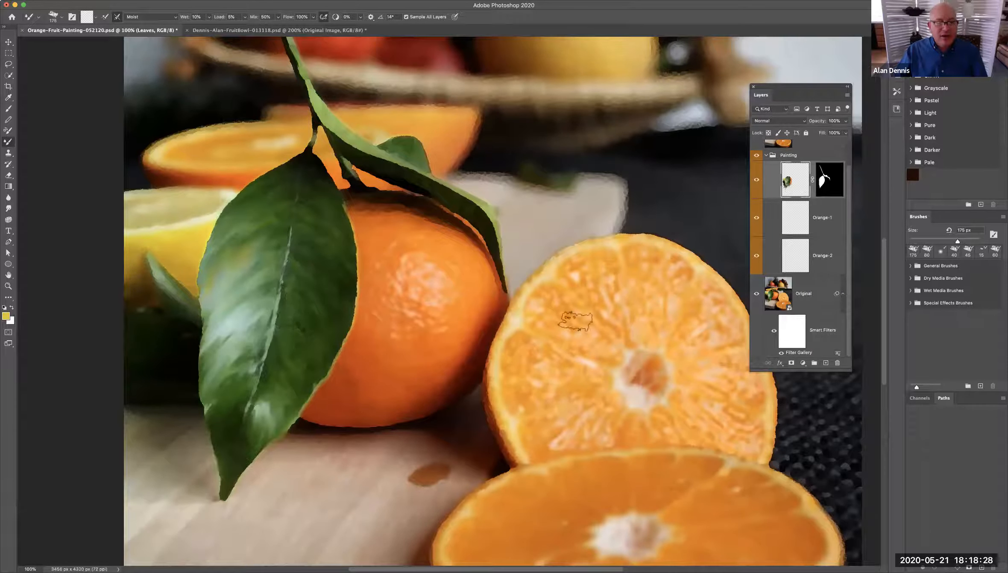
Set the Mixer Brush to 90 px, blend the stem and the curved narrow leaf, and hide the Original layer to check coverage
scroll(318, 106, right, 3)
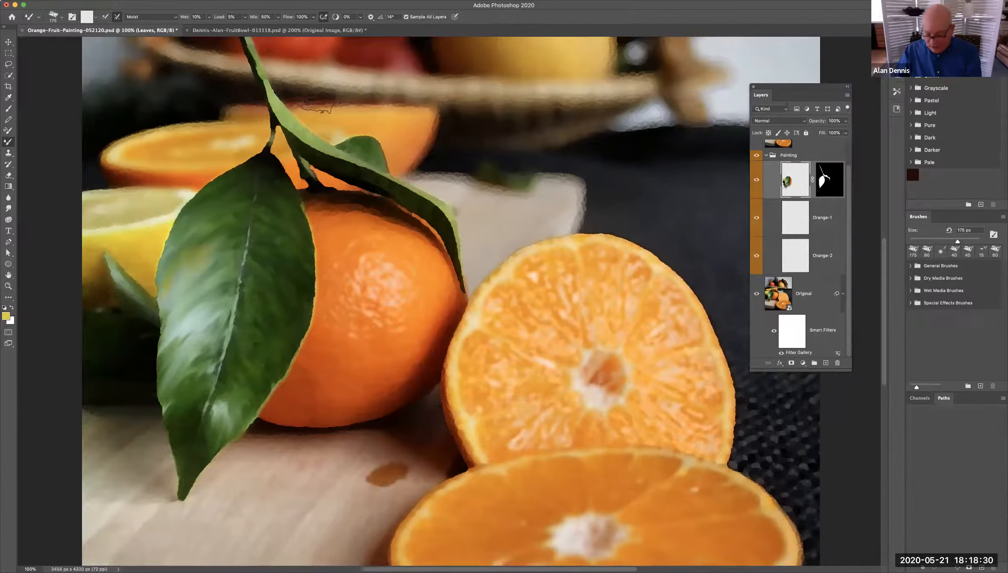
key(bracketleft)
key(bracketleft)
key(bracketleft)
key(bracketleft)
drag(278, 106, 333, 161)
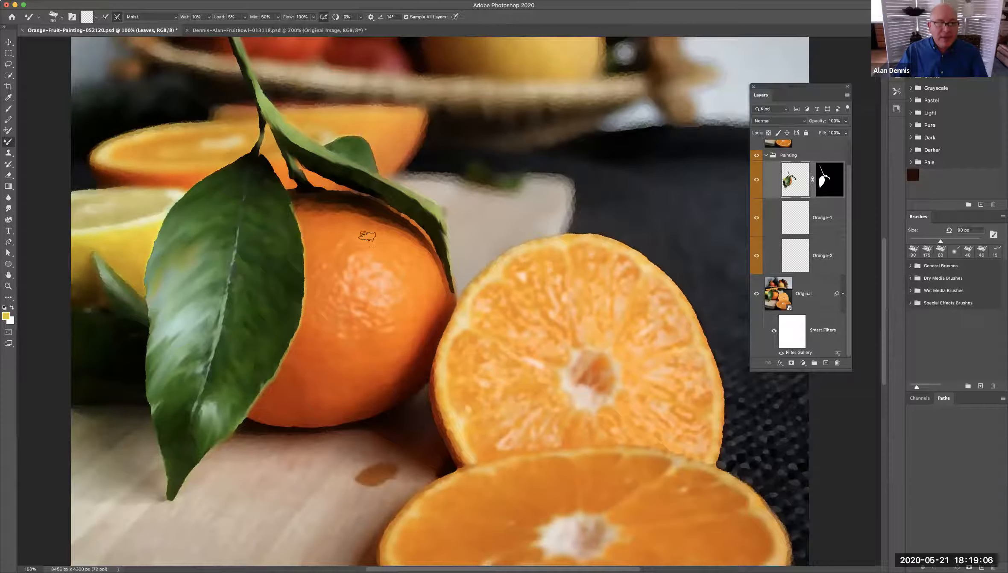
click(756, 293)
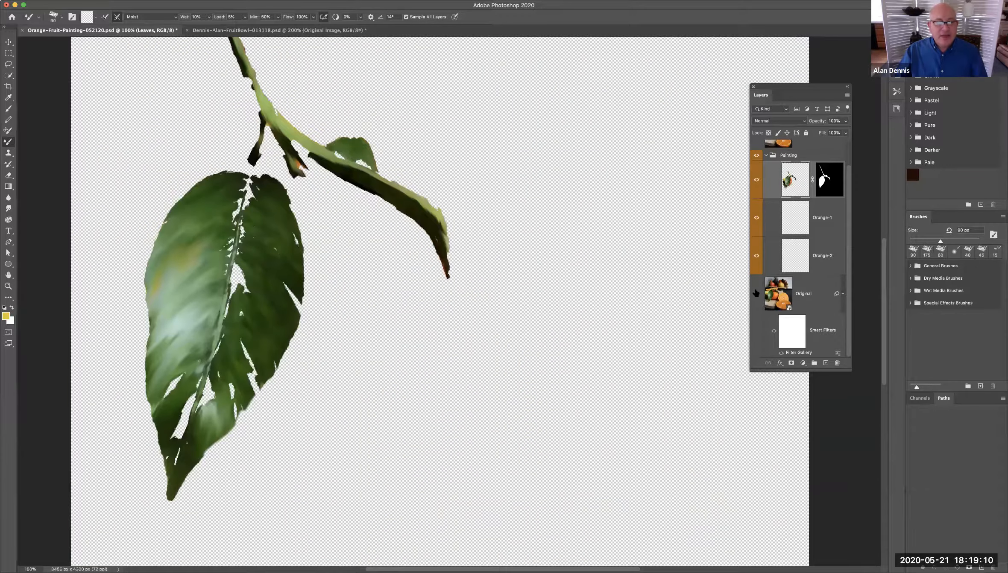
Show the Original layer again and save the document
click(756, 293)
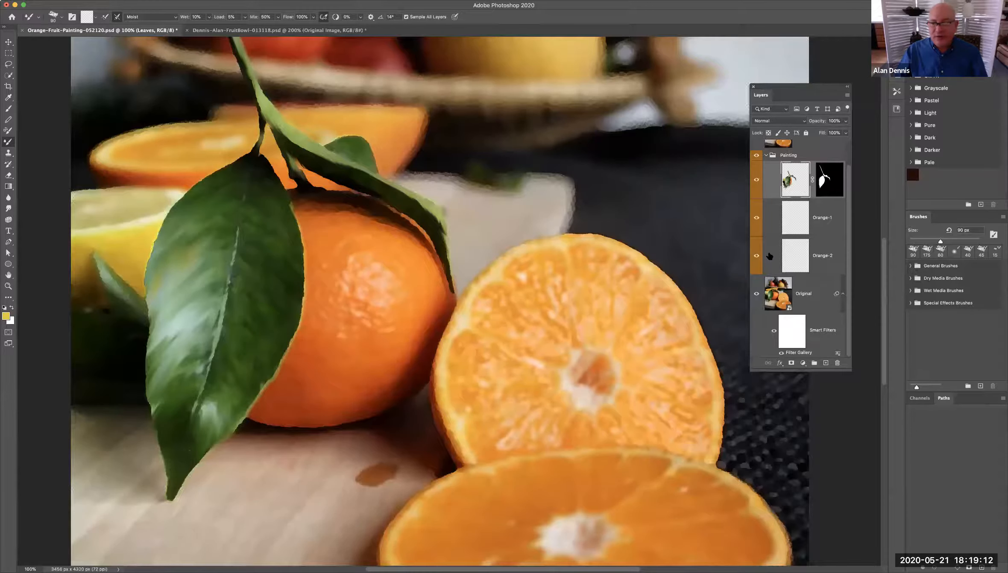
click(800, 219)
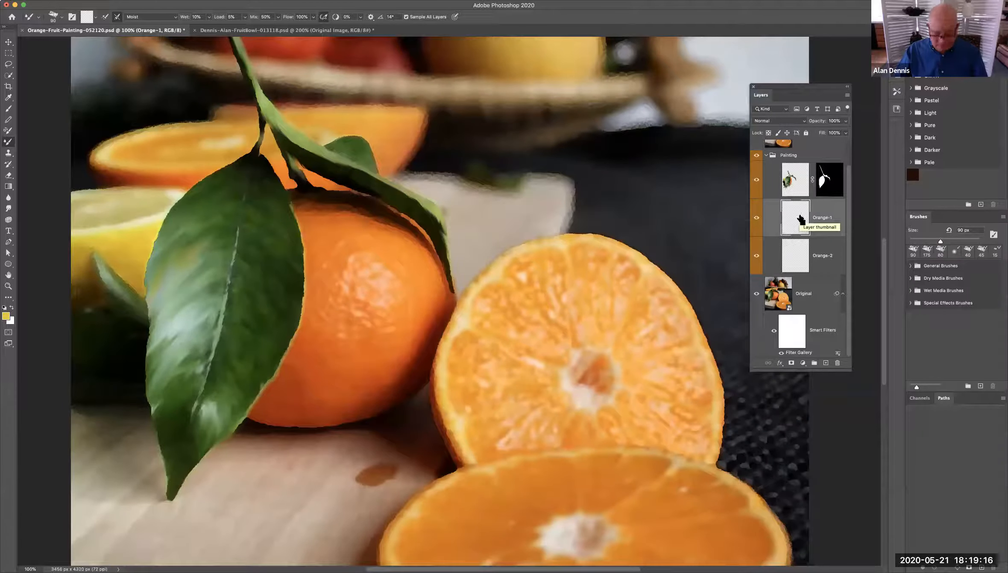
key(ctrl+s)
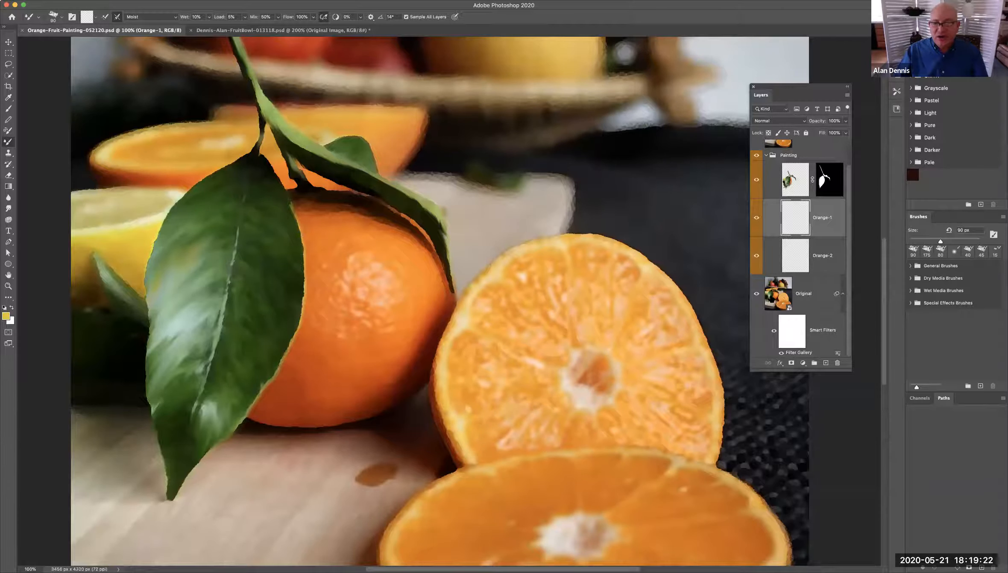
Show and activate the Original copy layer and select the whole orange with the Quick Selection tool, leaving out the leaf and stem
click(778, 295)
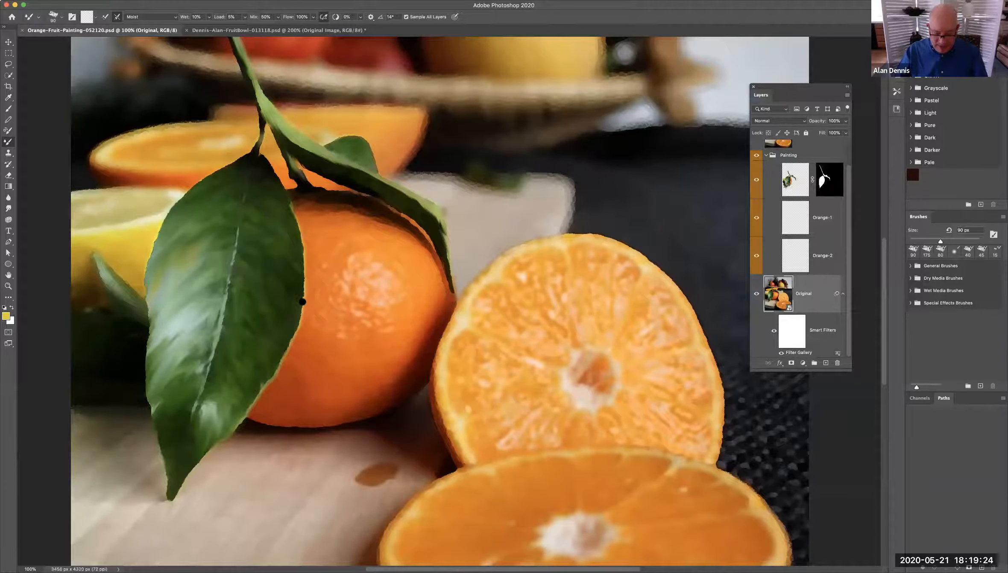
key(w)
drag(346, 242, 408, 253)
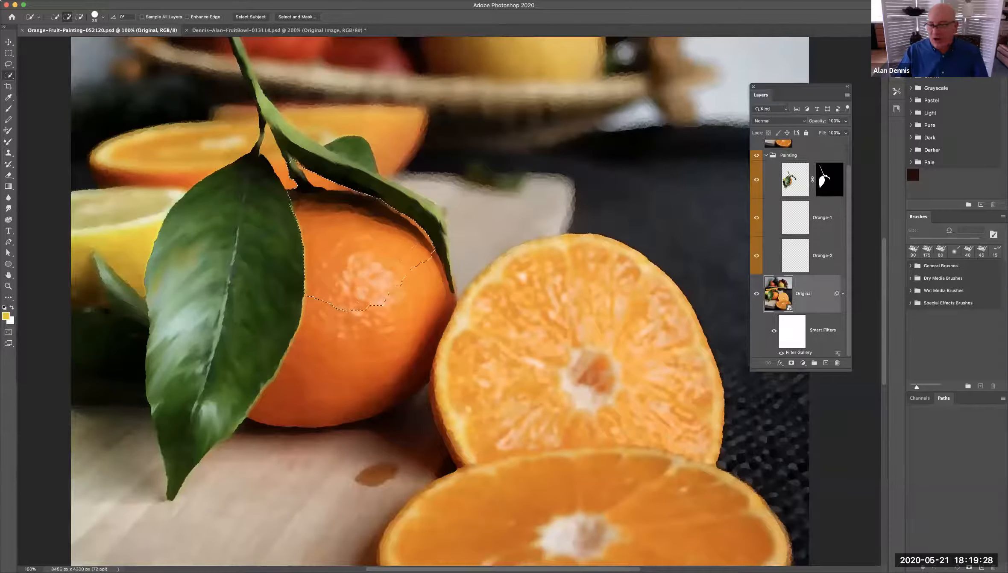
scroll(777, 292, up, 1)
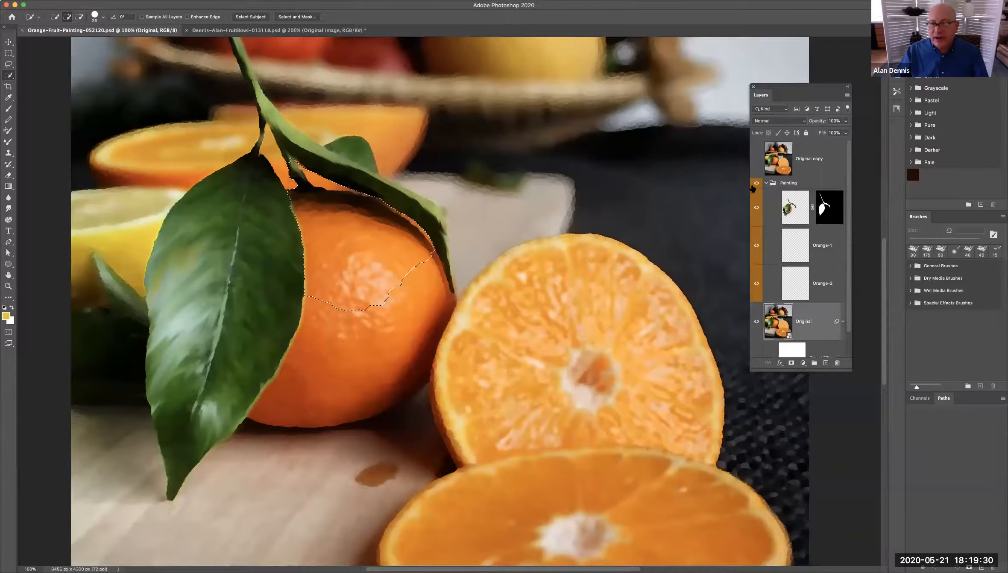
click(756, 158)
click(807, 158)
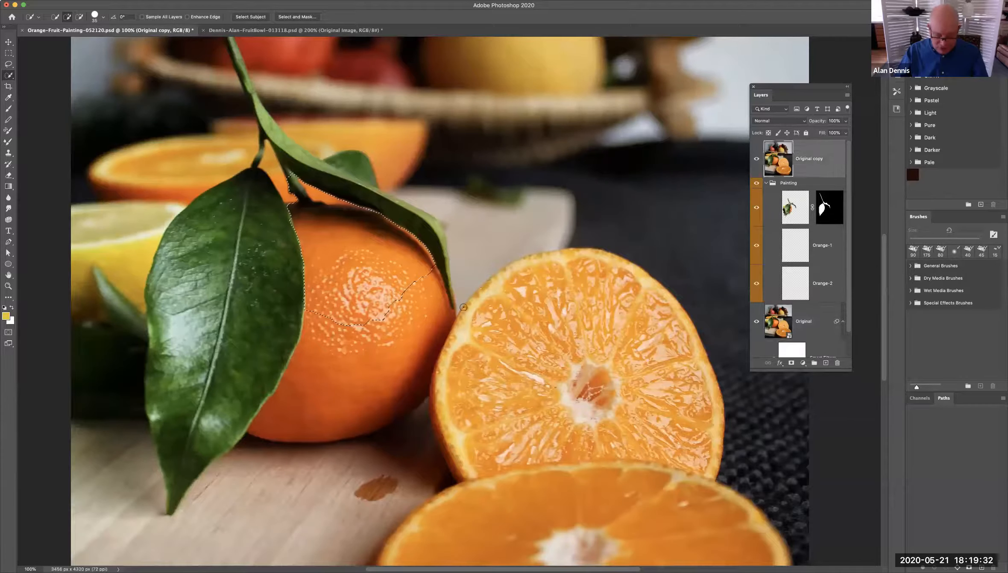
key(super+d)
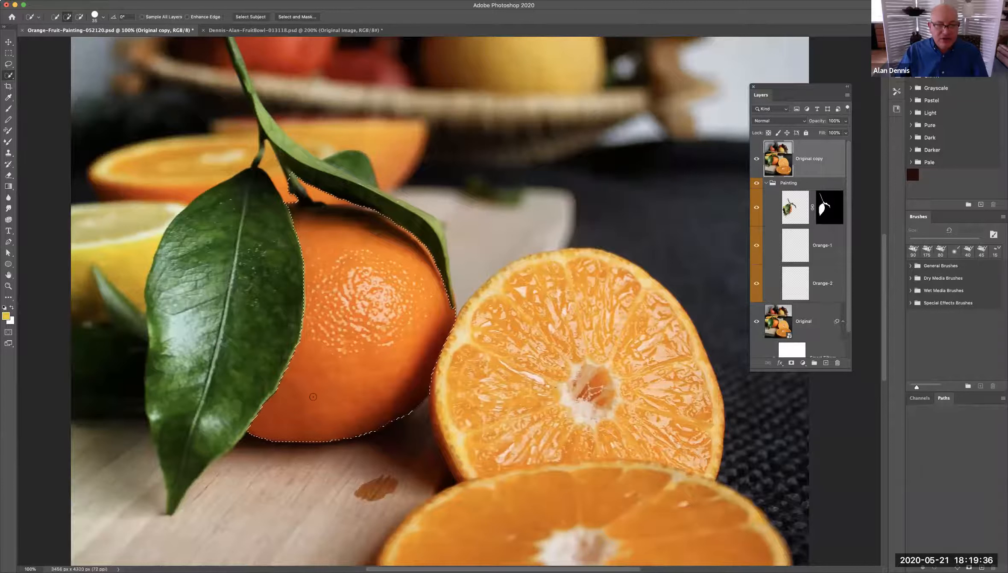
key(alt)
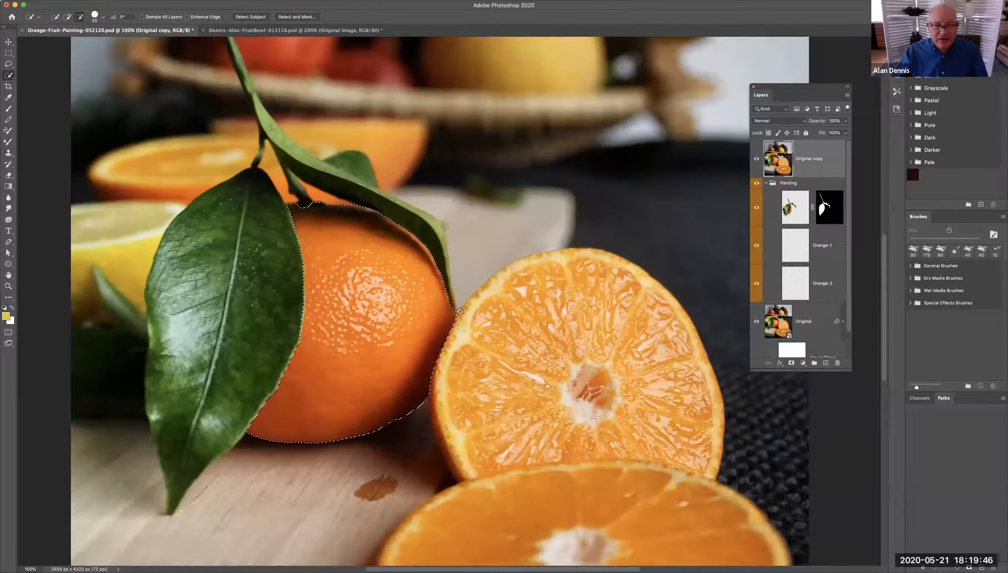
Add a layer mask to the Orange-1 layer from the orange selection and make the layer's image active for painting
click(795, 252)
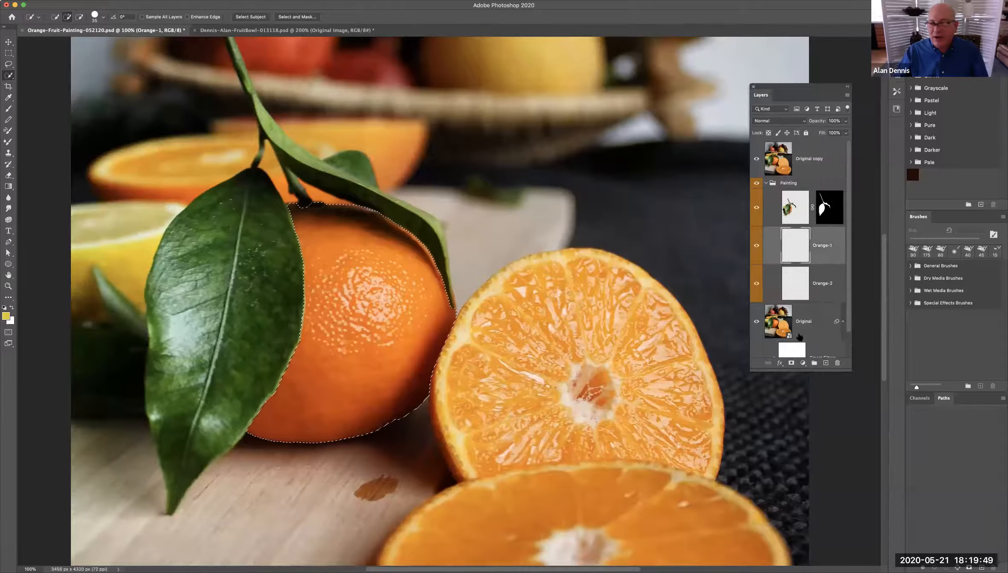
click(790, 363)
click(795, 251)
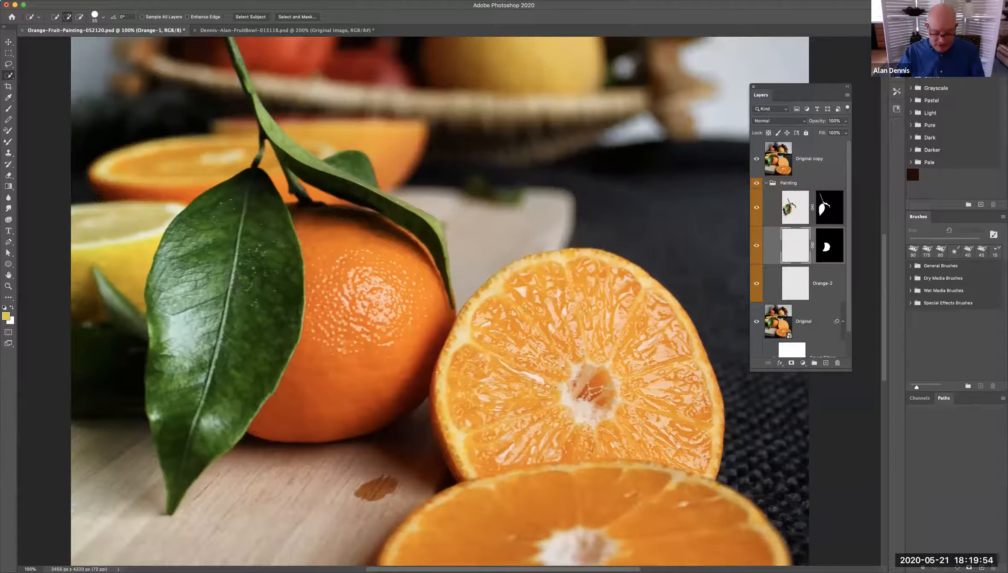
Switch to the Mixer Brush and enlarge it to 250 px for blending the whole orange
click(8, 142)
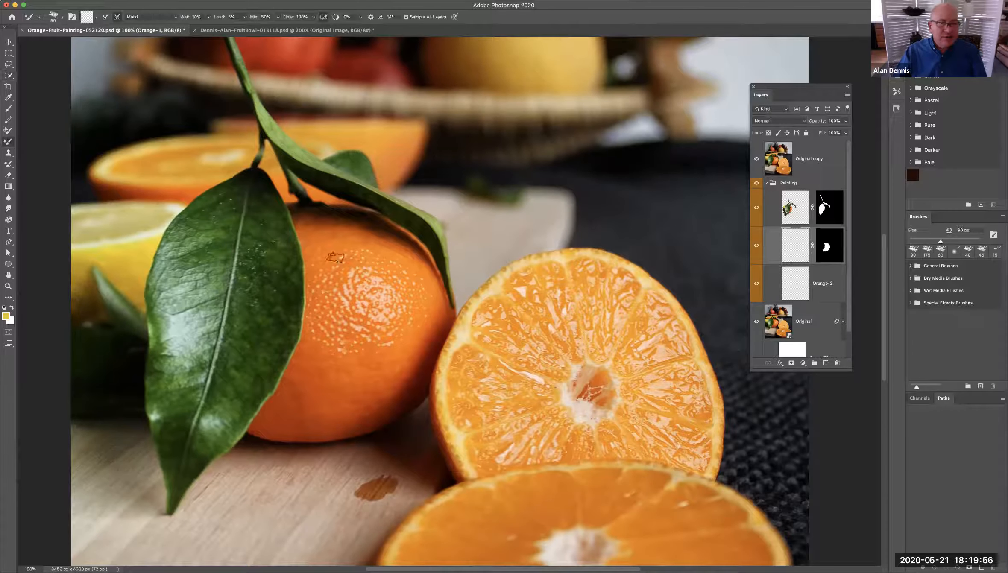
scroll(380, 285, up, 2)
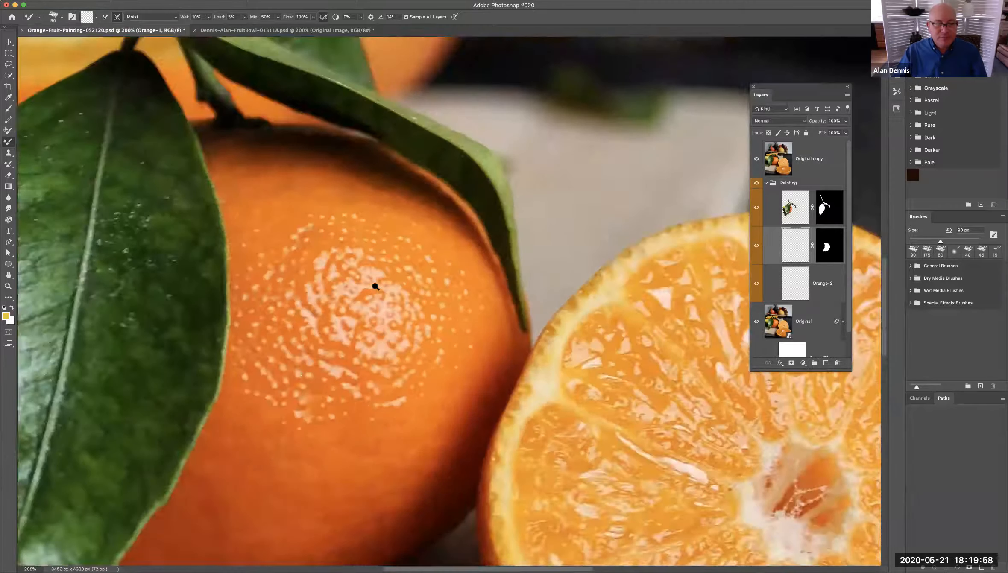
drag(375, 312, 441, 140)
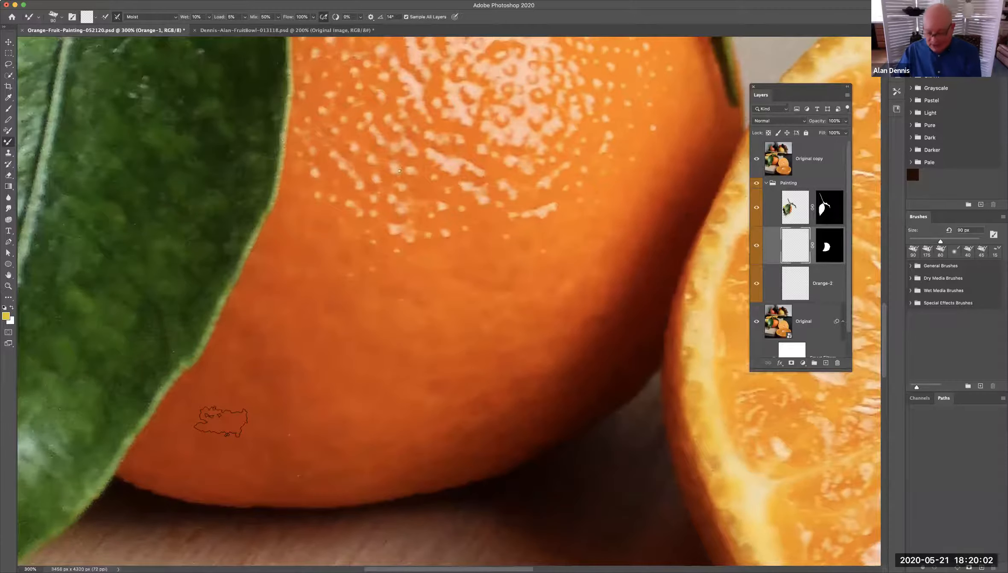
key(bracketright)
key(bracketright)
key(bracketright)
key(bracketright)
key(bracketright)
key(bracketright)
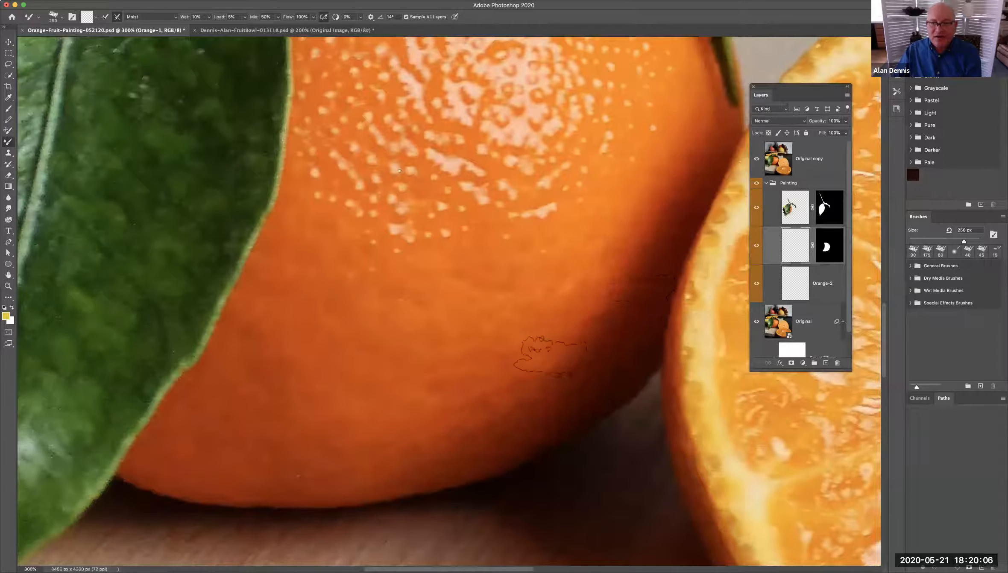
Try blending the lower part of the whole orange with curved Mixer Brush strokes
key(space)
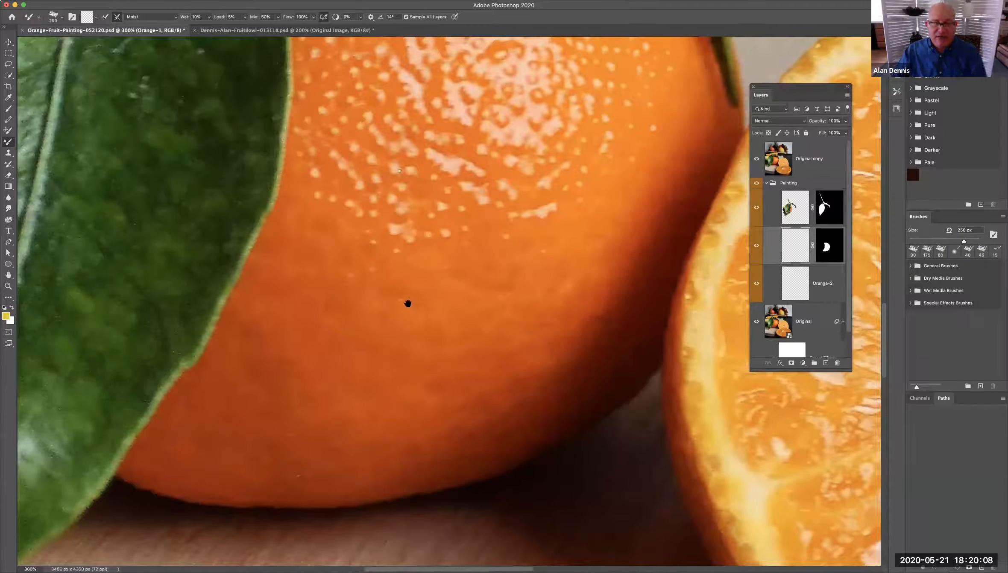
alt+click(404, 306)
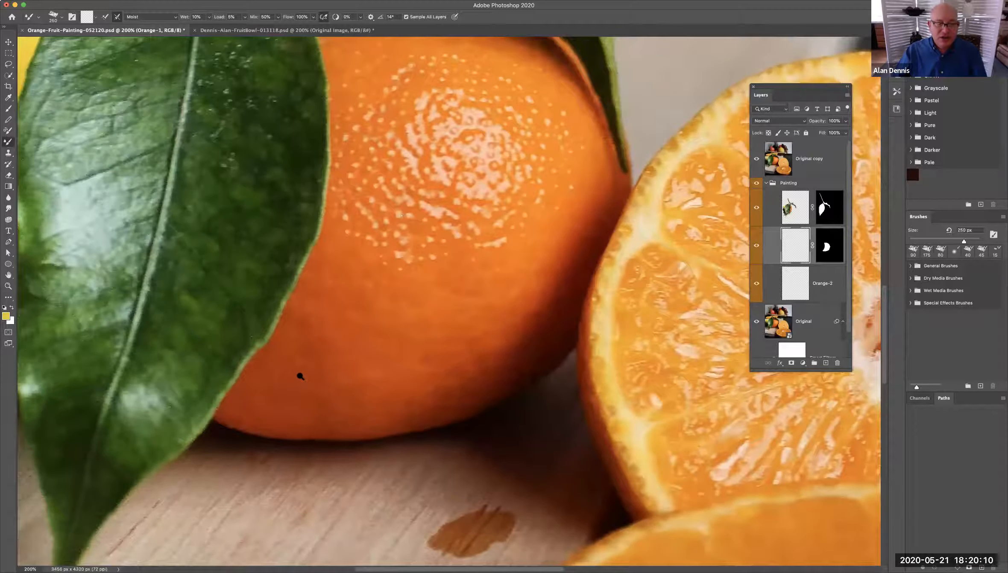
drag(225, 361, 331, 395)
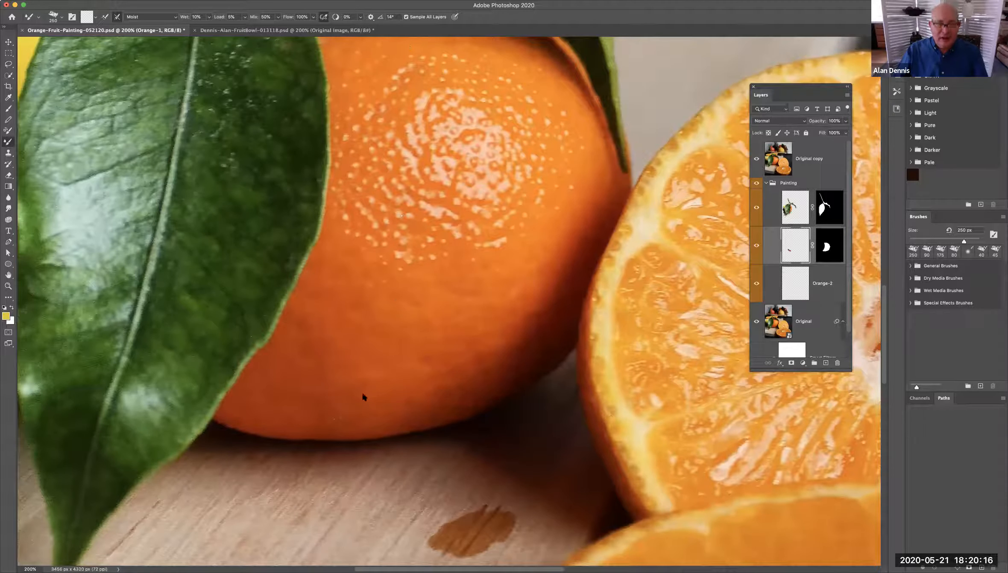
drag(458, 319, 590, 286)
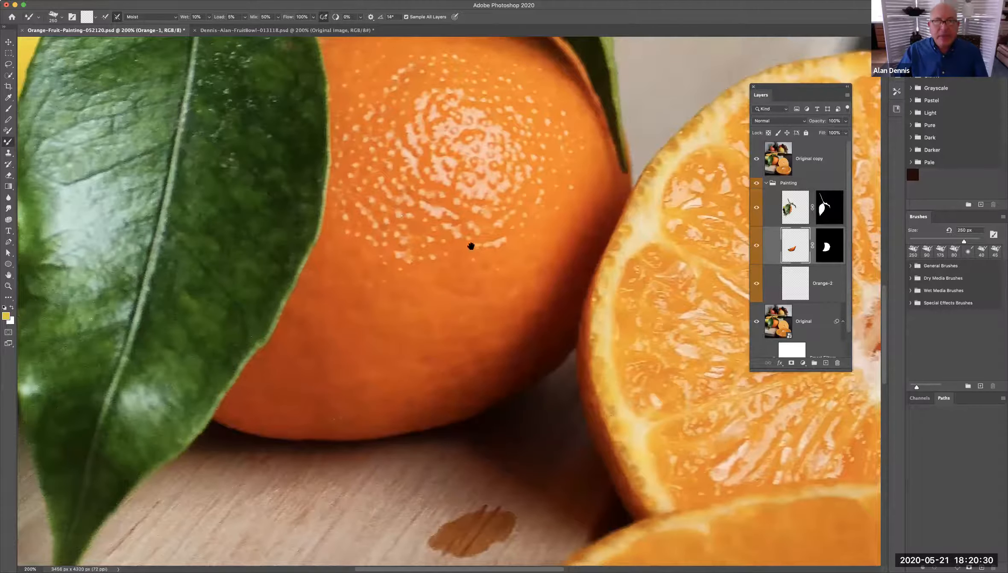
Set the Mixer Brush to the Very Wet preset and hide the Original copy layer
scroll(453, 311, up, 5)
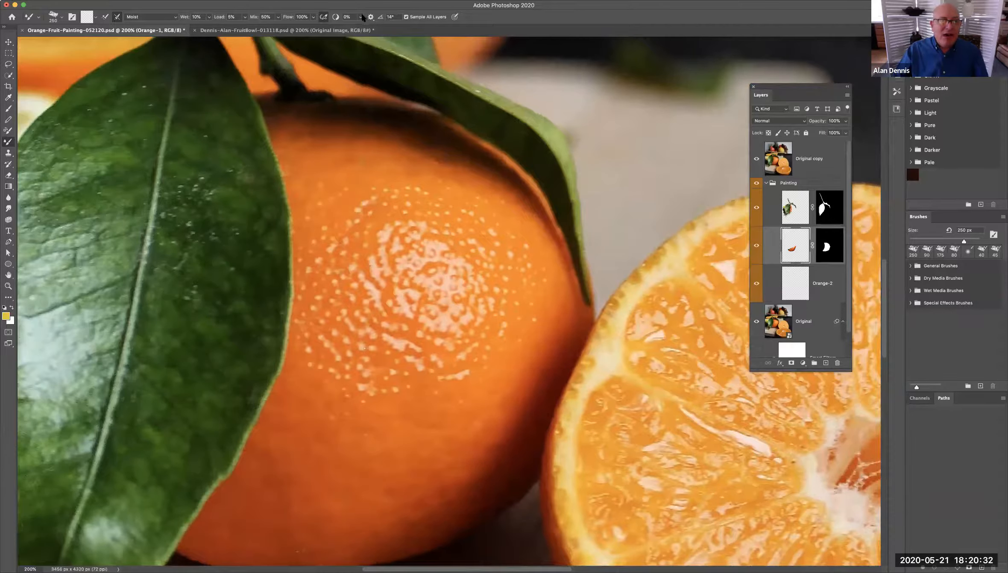
click(360, 17)
click(175, 18)
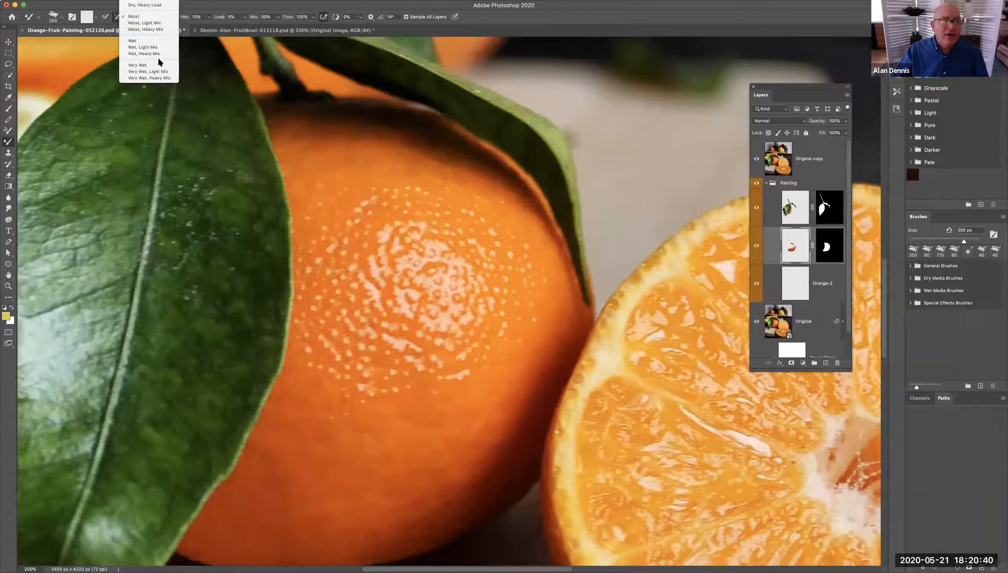
click(248, 91)
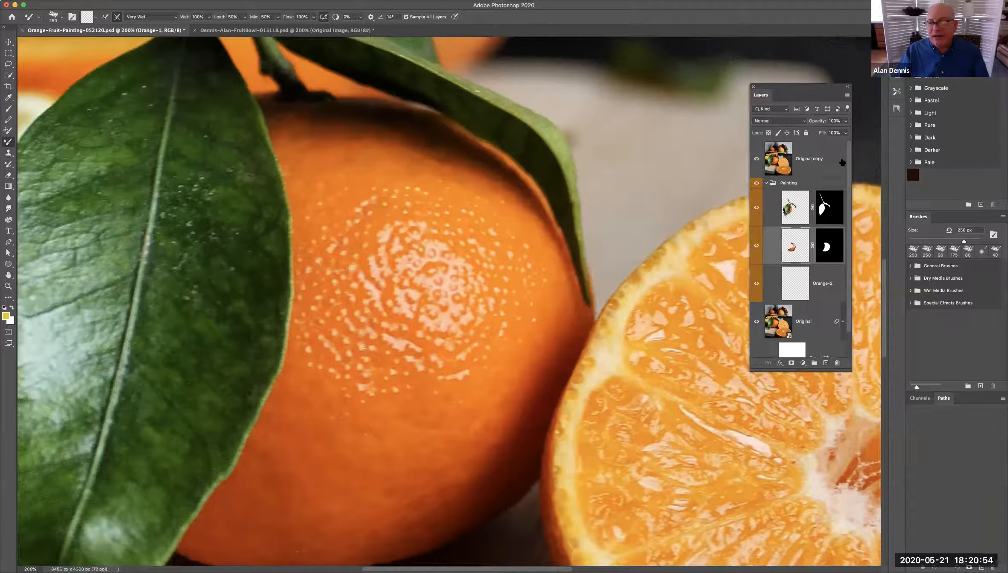
click(756, 159)
Try swirling strokes over the orange's highlight, compare them with the Original copy layer, and undo all strokes on Orange-1
mouse_move(475, 267)
mouse_down()
mouse_move(510, 194)
mouse_move(481, 212)
mouse_move(437, 143)
mouse_move(470, 264)
mouse_move(483, 262)
mouse_move(518, 204)
mouse_move(403, 170)
mouse_move(541, 219)
mouse_move(524, 136)
mouse_move(423, 222)
mouse_move(440, 209)
mouse_up()
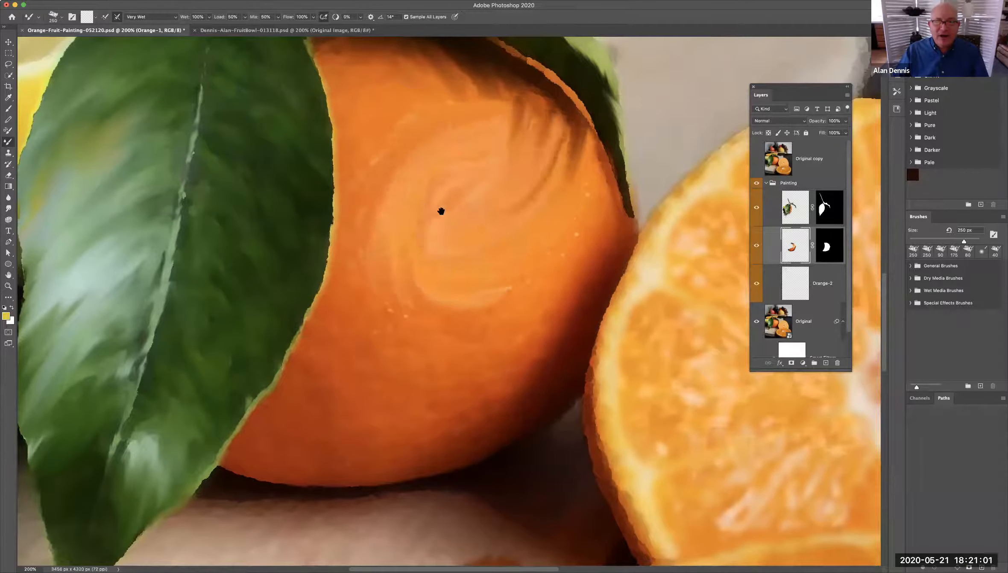
click(756, 160)
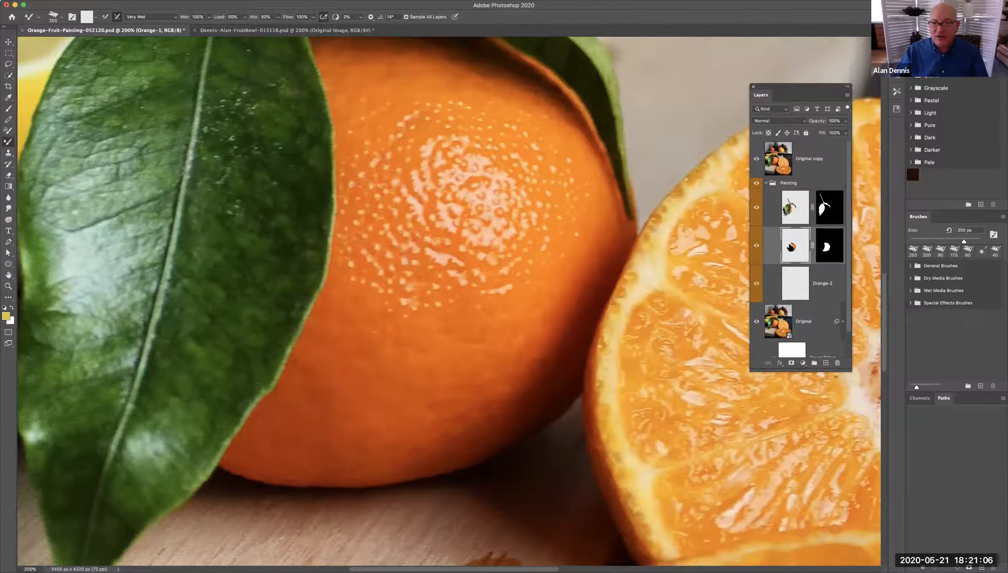
click(756, 160)
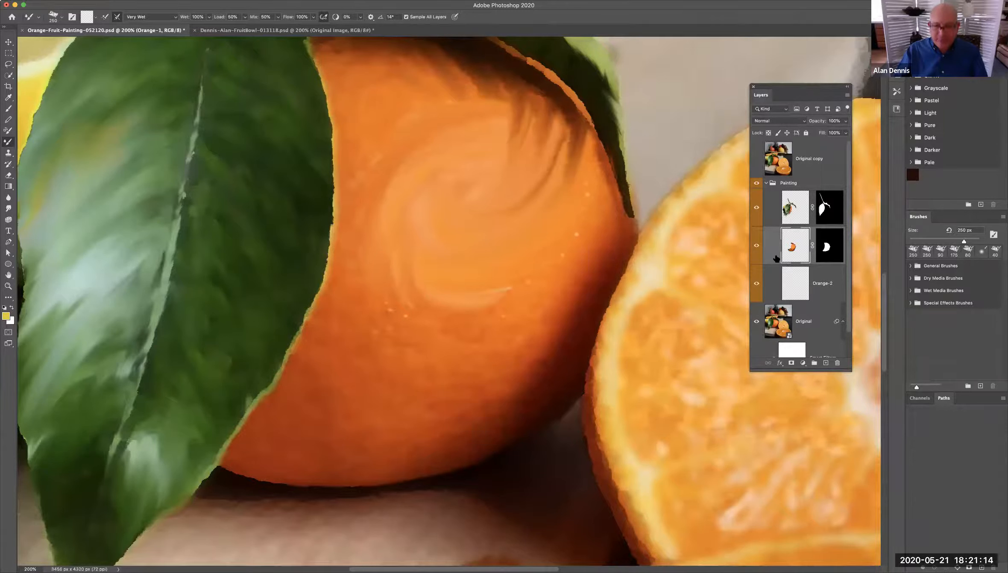
key(super+z)
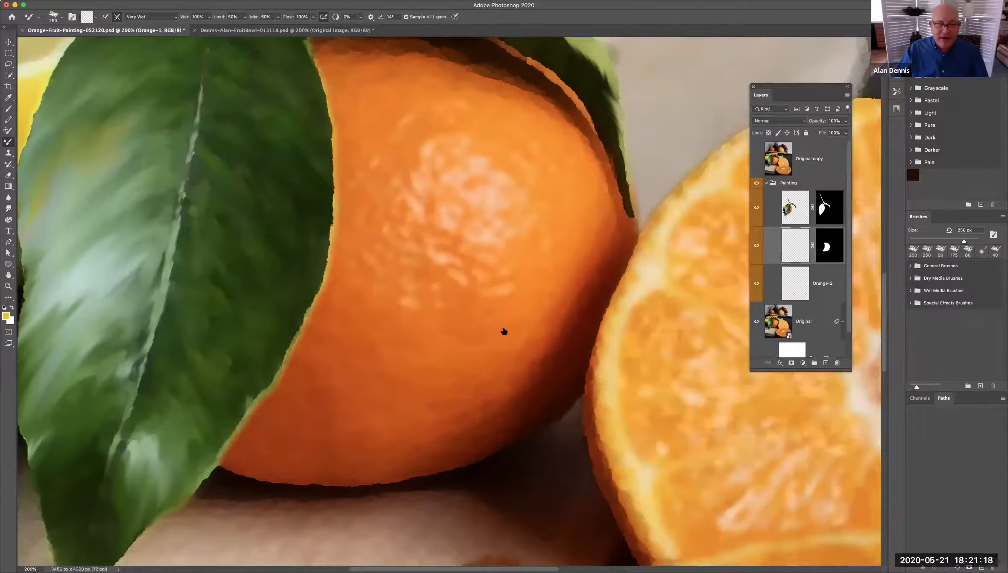
Blend the middle of the whole orange with vertical strokes that pull the highlight down toward its lower edge
scroll(464, 399, up, 1)
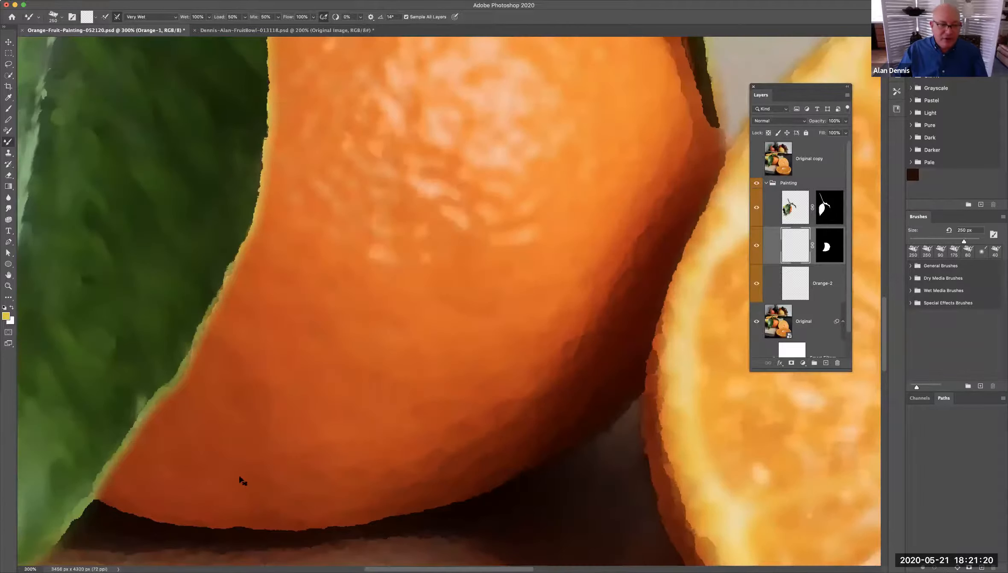
drag(331, 414, 331, 379)
mouse_move(340, 338)
mouse_down()
mouse_move(356, 299)
mouse_move(317, 408)
mouse_move(347, 315)
mouse_move(305, 370)
mouse_move(305, 360)
mouse_move(374, 279)
mouse_move(397, 363)
mouse_move(458, 297)
mouse_move(426, 384)
mouse_move(521, 333)
mouse_move(528, 361)
mouse_move(489, 402)
mouse_move(543, 338)
mouse_up()
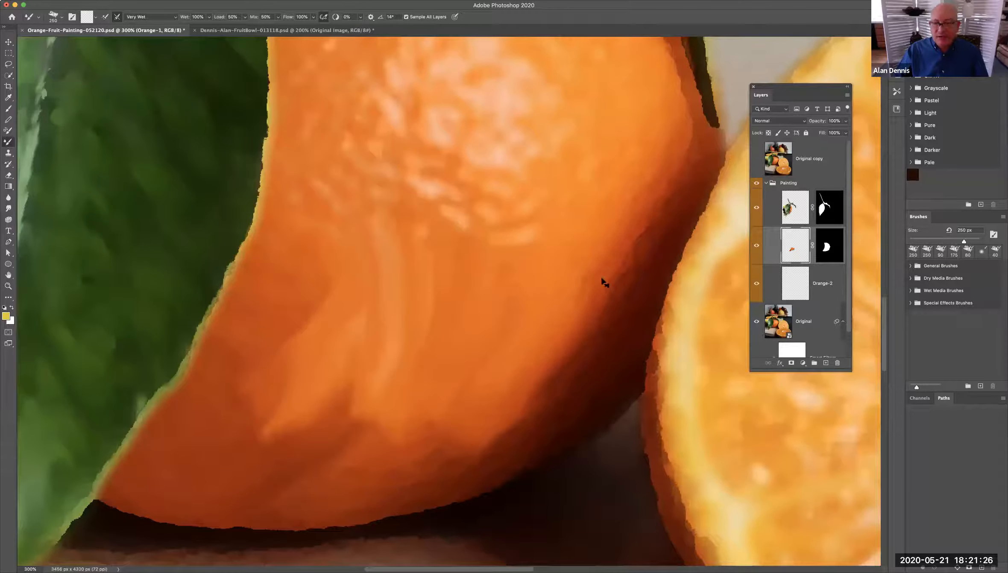
Reduce the Mixer Brush to 100 px and pull the dark shadow inward along the orange's right edge
key(bracketleft)
key(bracketleft)
key(bracketleft)
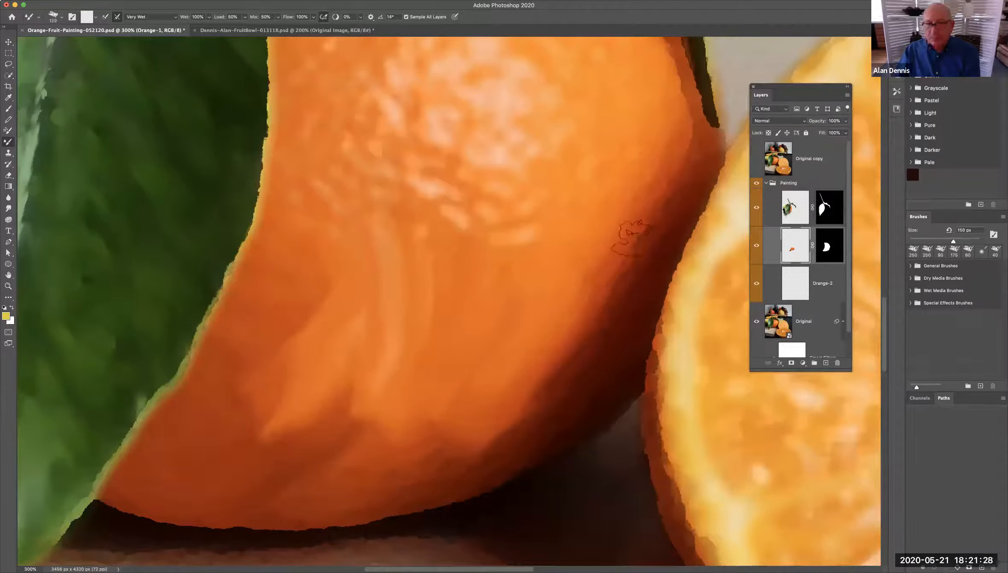
key(bracketleft)
key(bracketleft)
scroll(653, 204, up, 2)
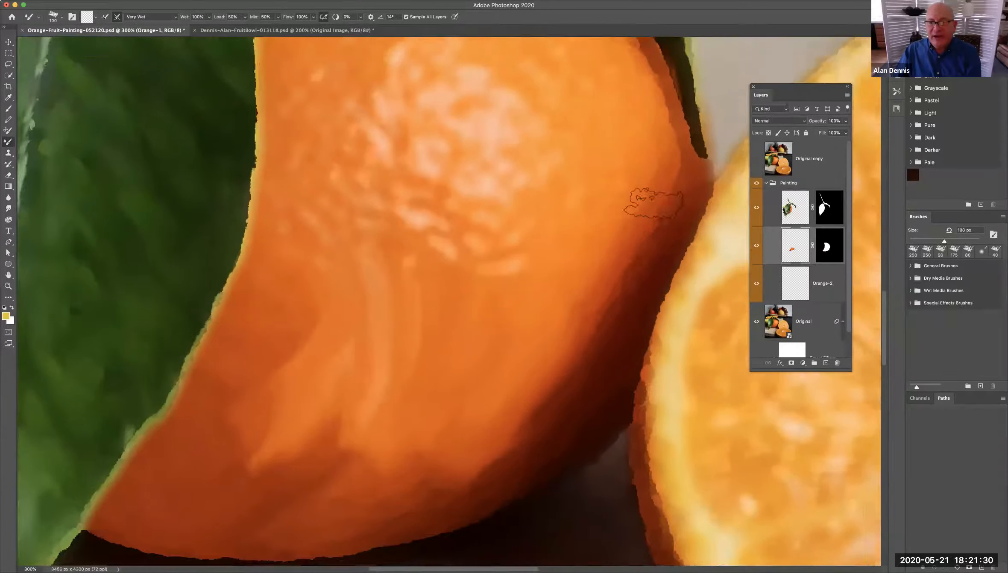
scroll(654, 204, up, 2)
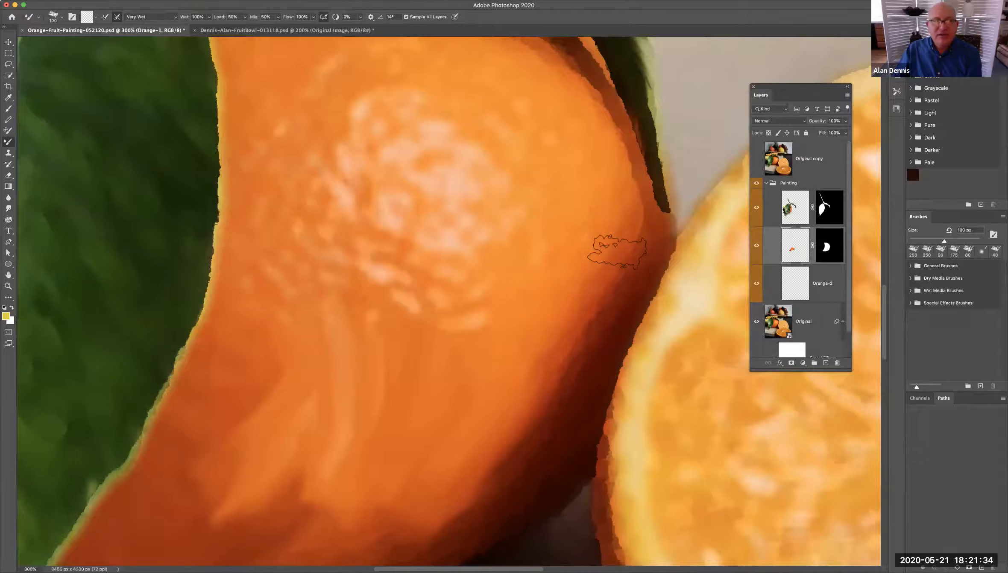
mouse_move(612, 241)
mouse_down()
mouse_move(634, 241)
mouse_move(620, 190)
mouse_move(649, 241)
mouse_move(629, 178)
mouse_move(647, 284)
mouse_move(636, 224)
mouse_move(629, 267)
mouse_move(660, 270)
mouse_up()
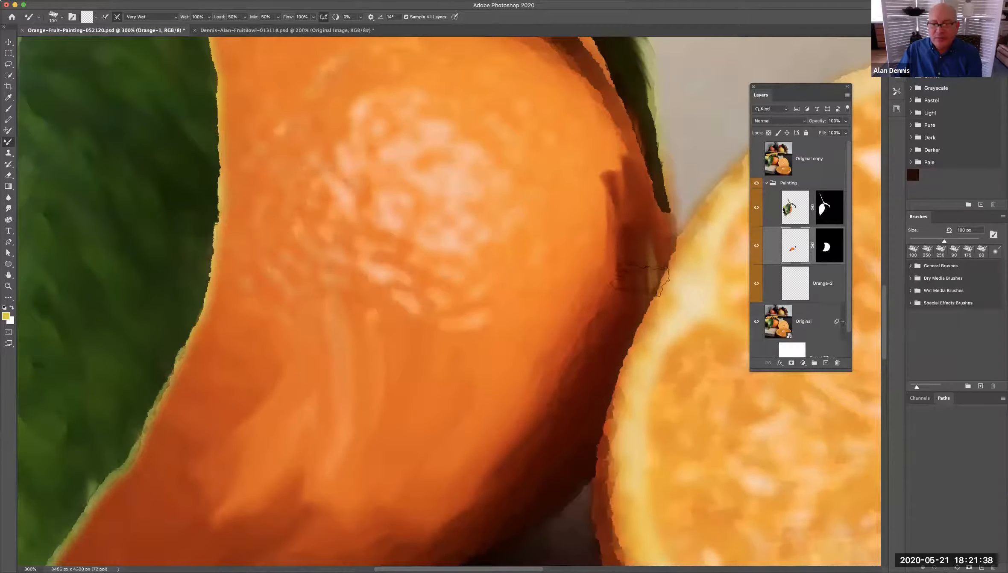
mouse_move(610, 233)
mouse_down()
mouse_move(591, 299)
mouse_move(574, 282)
mouse_move(585, 201)
mouse_move(585, 310)
mouse_move(568, 355)
mouse_move(554, 301)
mouse_move(554, 389)
mouse_move(551, 311)
mouse_move(499, 412)
mouse_move(504, 440)
mouse_move(512, 396)
mouse_up()
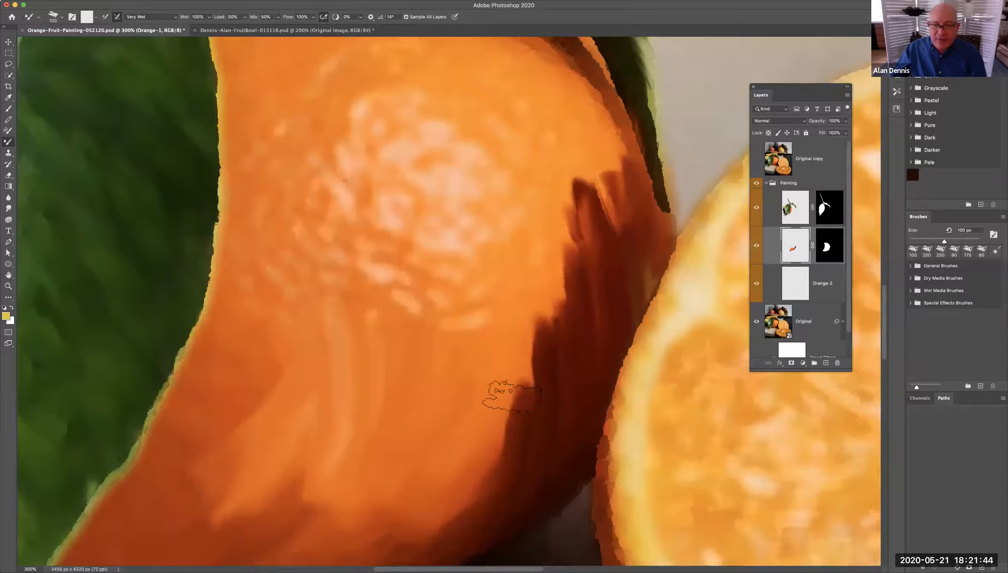
Blend the orange's bottom shadow with curved strokes, and continue beside the leaf with brush cleaning after each stroke turned off
scroll(518, 389, down, 5)
mouse_move(523, 301)
mouse_down()
mouse_move(495, 307)
mouse_move(498, 353)
mouse_move(412, 366)
mouse_move(388, 408)
mouse_move(436, 388)
mouse_move(478, 330)
mouse_move(389, 402)
mouse_move(452, 362)
mouse_move(515, 276)
mouse_move(352, 408)
mouse_move(454, 319)
mouse_move(324, 400)
mouse_move(395, 319)
mouse_move(292, 379)
mouse_move(382, 298)
mouse_move(252, 368)
mouse_move(308, 335)
mouse_move(332, 298)
mouse_move(226, 382)
mouse_move(344, 291)
mouse_move(181, 387)
mouse_move(297, 276)
mouse_move(167, 366)
mouse_move(264, 251)
mouse_move(210, 328)
mouse_move(316, 232)
mouse_move(333, 146)
mouse_move(249, 268)
mouse_move(298, 174)
mouse_move(232, 278)
mouse_move(333, 219)
mouse_move(287, 272)
mouse_move(299, 262)
mouse_move(342, 192)
mouse_move(334, 179)
mouse_move(365, 121)
mouse_move(289, 236)
mouse_move(281, 280)
mouse_move(227, 288)
mouse_move(242, 270)
mouse_move(245, 280)
mouse_move(233, 275)
mouse_move(245, 279)
mouse_move(233, 287)
mouse_move(260, 291)
mouse_move(240, 287)
mouse_move(261, 281)
mouse_move(219, 319)
mouse_up()
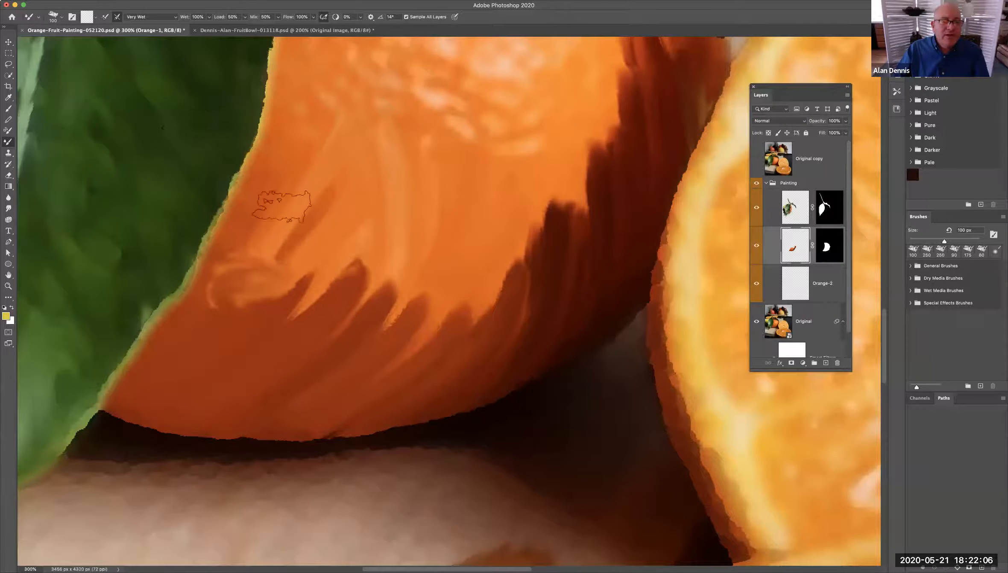
click(117, 17)
drag(283, 169, 262, 258)
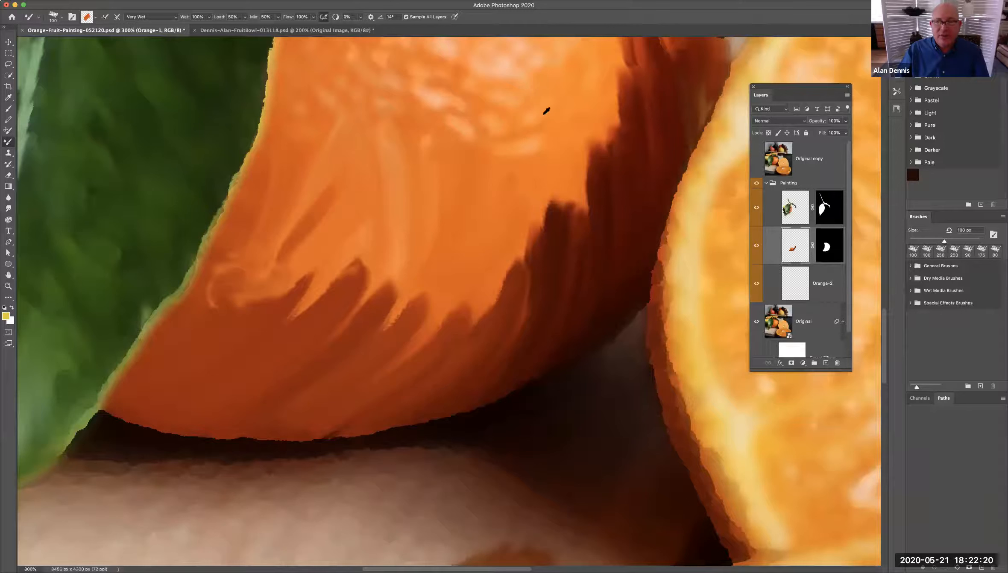
Sample a light orange, clean the Mixer Brush, and blend the orange's lower shadow edge beside the leaf with short strokes
alt+click(515, 87)
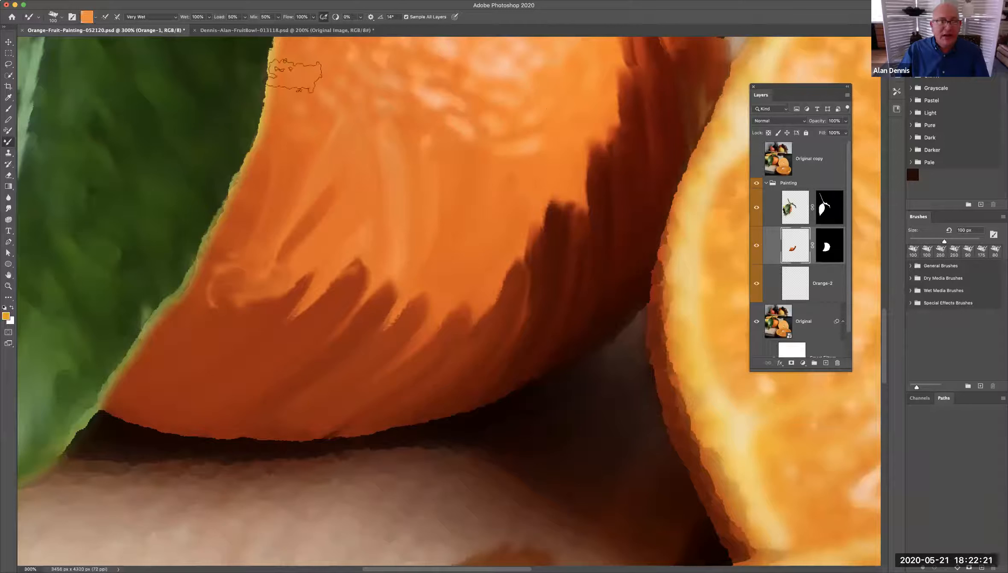
click(104, 18)
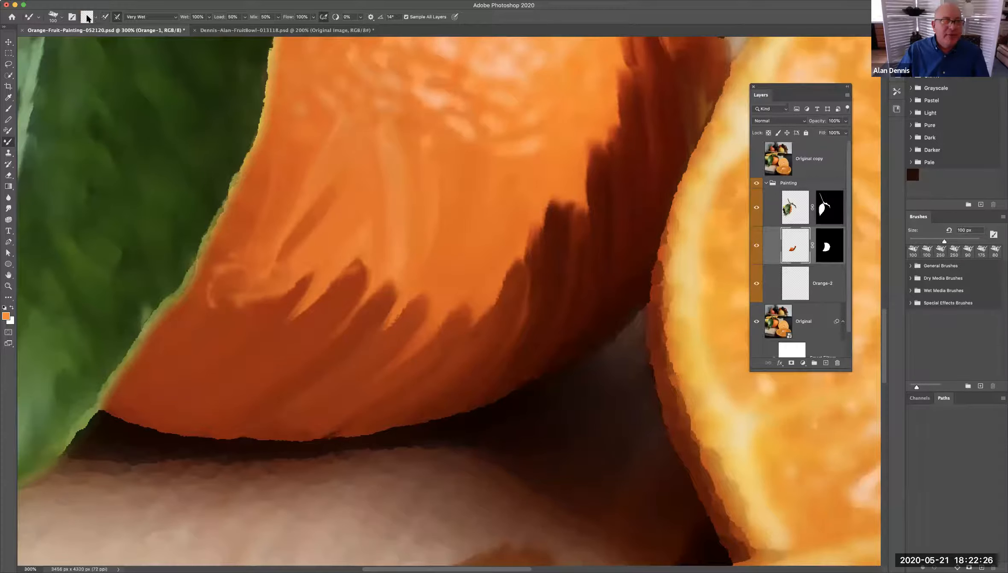
click(95, 16)
click(97, 35)
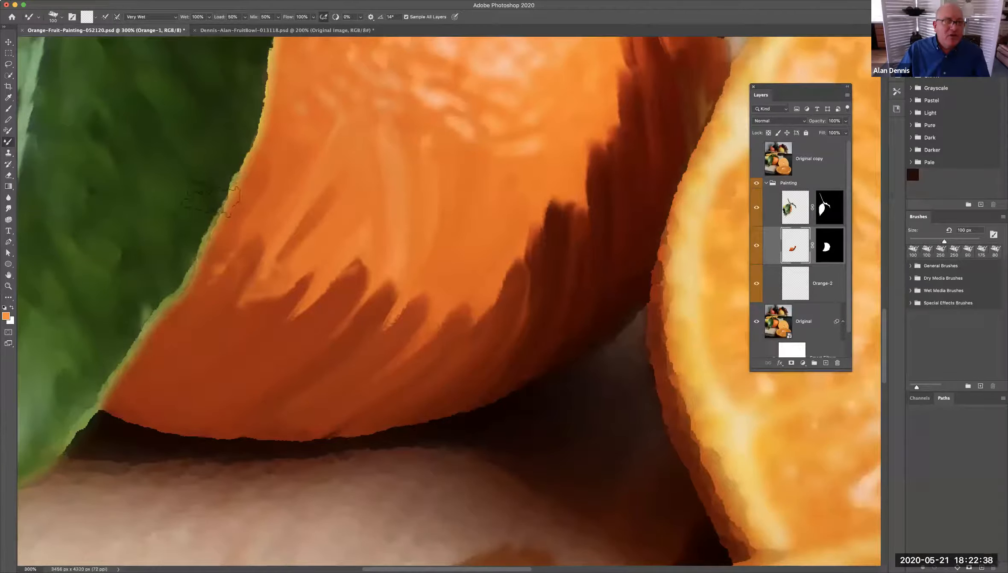
mouse_move(287, 195)
mouse_down()
mouse_move(254, 246)
mouse_move(281, 145)
mouse_move(243, 292)
mouse_move(289, 245)
mouse_move(263, 315)
mouse_move(333, 228)
mouse_move(323, 322)
mouse_move(379, 237)
mouse_move(362, 222)
mouse_move(385, 231)
mouse_move(356, 284)
mouse_move(413, 194)
mouse_move(359, 300)
mouse_move(371, 187)
mouse_move(327, 278)
mouse_move(398, 192)
mouse_move(364, 268)
mouse_move(420, 219)
mouse_move(396, 268)
mouse_move(449, 225)
mouse_move(426, 275)
mouse_move(440, 257)
mouse_move(406, 234)
mouse_move(455, 209)
mouse_move(434, 200)
mouse_move(352, 220)
mouse_move(403, 171)
mouse_move(397, 243)
mouse_move(448, 153)
mouse_move(435, 255)
mouse_move(391, 142)
mouse_move(312, 285)
mouse_move(341, 211)
mouse_move(296, 279)
mouse_move(327, 202)
mouse_move(296, 244)
mouse_move(331, 165)
mouse_move(265, 251)
mouse_move(309, 162)
mouse_move(270, 246)
mouse_move(332, 164)
mouse_move(308, 228)
mouse_up()
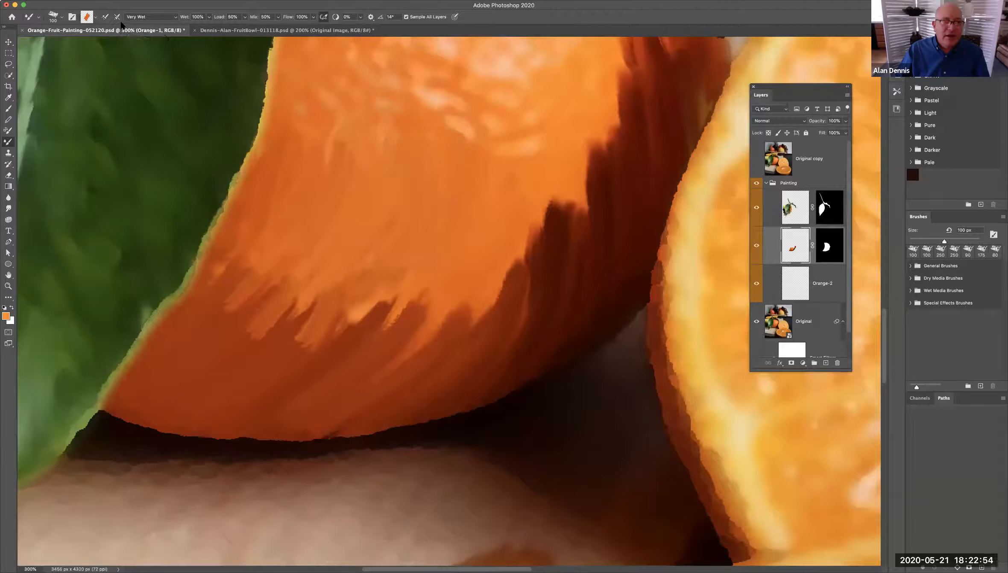
Try pulling light strokes into the orange's lower shadow with the uncleaned brush, and undo these strokes
mouse_move(228, 268)
mouse_down()
mouse_move(202, 304)
mouse_move(231, 322)
mouse_move(205, 341)
mouse_move(261, 307)
mouse_up()
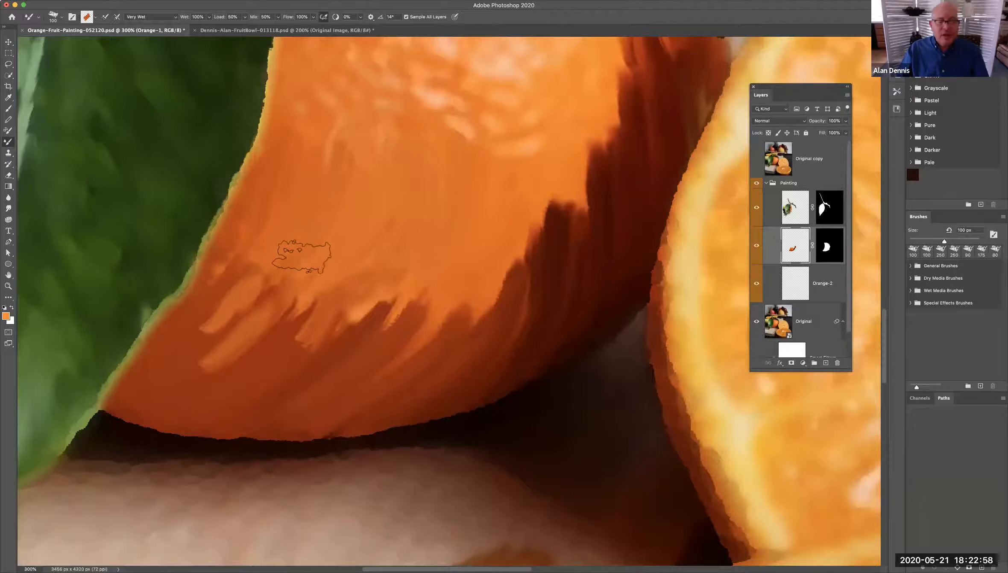
drag(222, 398, 256, 375)
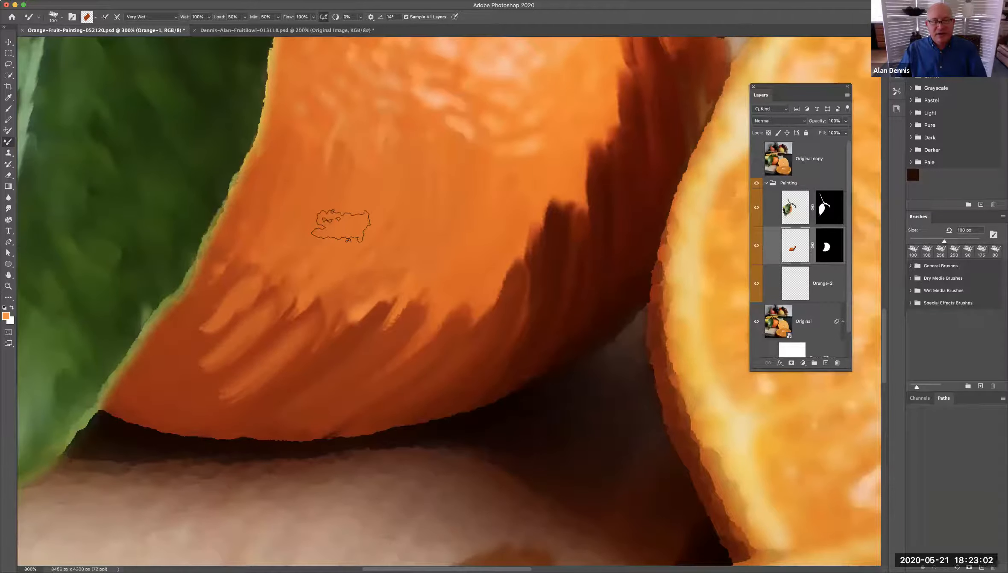
key(super+z)
key(super+z)
key(super+z)
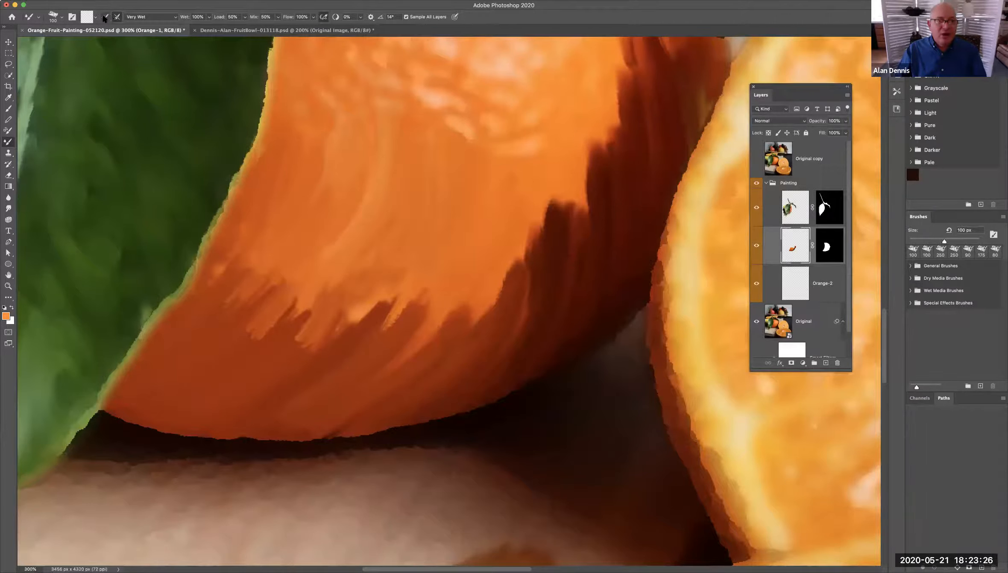
Blend across the orange's lower shadow edge with brush cleaning on, and lower Mix to 8% to compare a second stroke
mouse_move(222, 316)
mouse_down()
mouse_move(333, 310)
mouse_move(252, 333)
mouse_move(326, 266)
mouse_move(299, 281)
mouse_move(322, 281)
mouse_move(299, 295)
mouse_up()
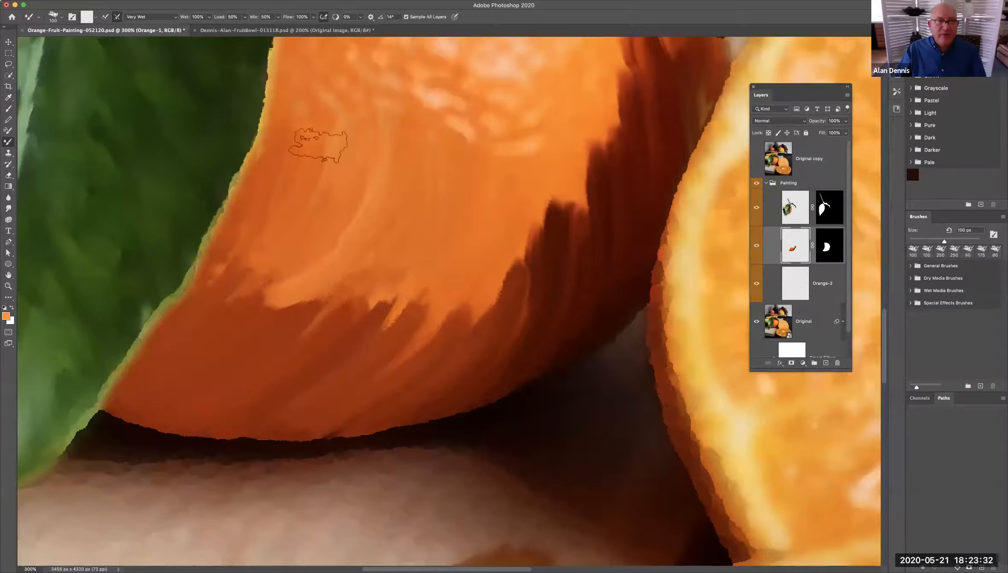
click(278, 17)
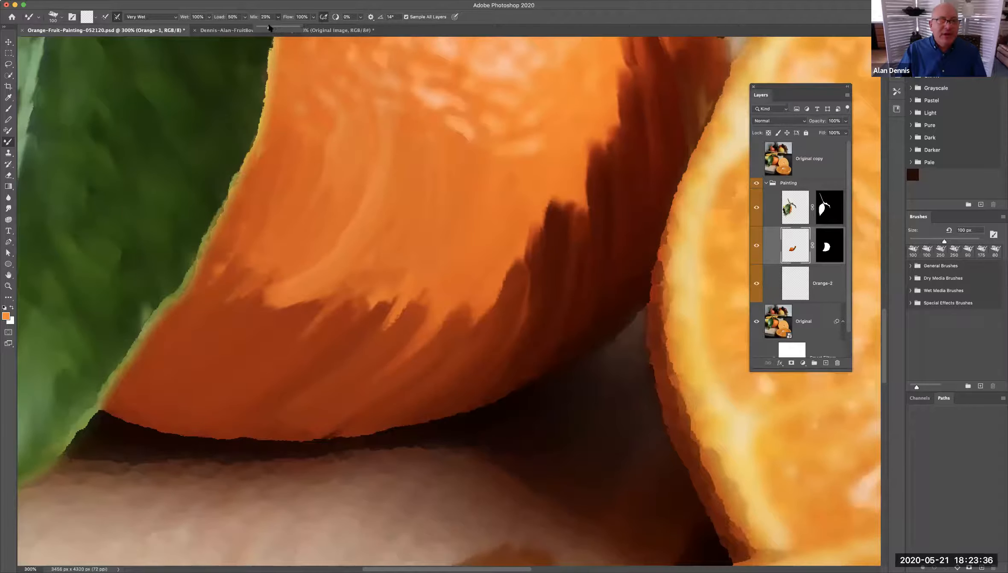
drag(262, 28, 261, 28)
mouse_move(265, 295)
mouse_down()
mouse_move(281, 281)
mouse_move(281, 304)
mouse_move(325, 244)
mouse_move(338, 281)
mouse_move(344, 225)
mouse_move(308, 276)
mouse_up()
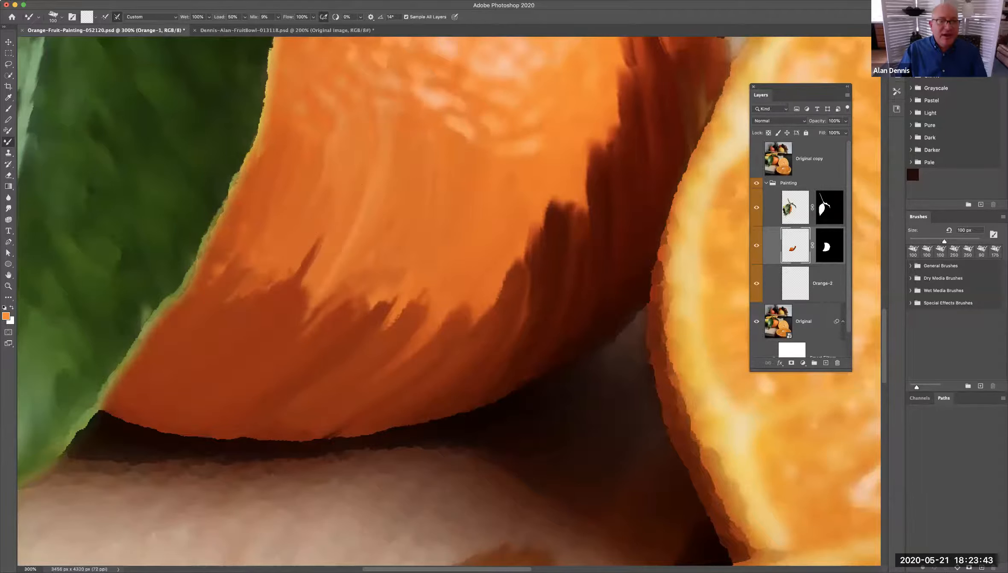
Set the Mixer Brush to Wet 47%, Load 12% and Mix 100%, and pull the lower shadow up into the orange
click(244, 17)
drag(245, 27, 265, 27)
click(208, 17)
click(277, 17)
click(292, 273)
mouse_move(290, 291)
mouse_down()
mouse_move(319, 242)
mouse_move(319, 284)
mouse_move(330, 224)
mouse_move(295, 285)
mouse_move(342, 236)
mouse_move(308, 288)
mouse_move(319, 268)
mouse_move(287, 276)
mouse_move(289, 311)
mouse_move(321, 297)
mouse_move(341, 266)
mouse_move(277, 318)
mouse_move(330, 237)
mouse_up()
drag(297, 313, 353, 257)
drag(295, 293, 334, 246)
Pull the dark shadow under the stem and along the orange's upper right edge down into the lit area
key(space)
drag(431, 236, 379, 368)
drag(500, 145, 489, 240)
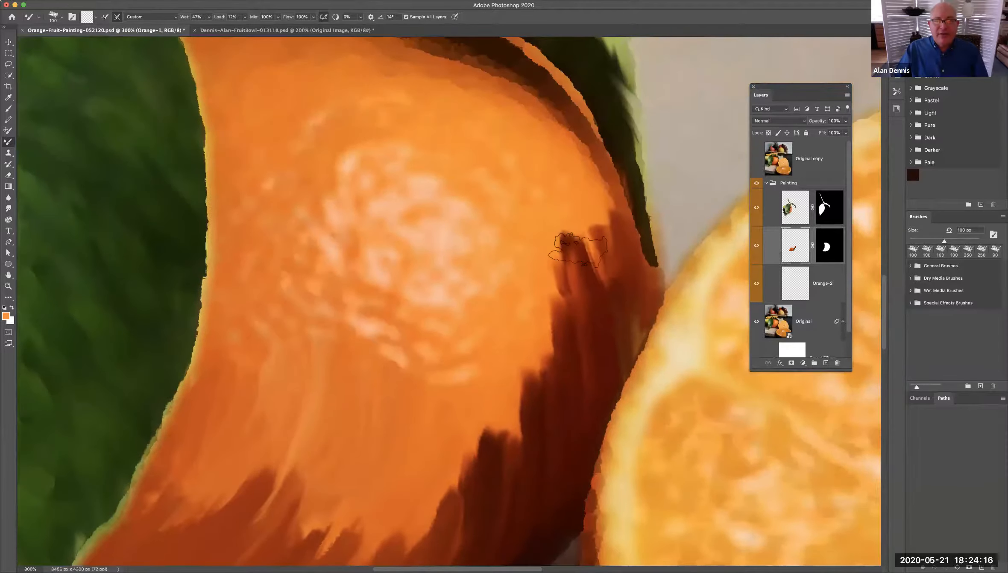
drag(544, 96, 574, 183)
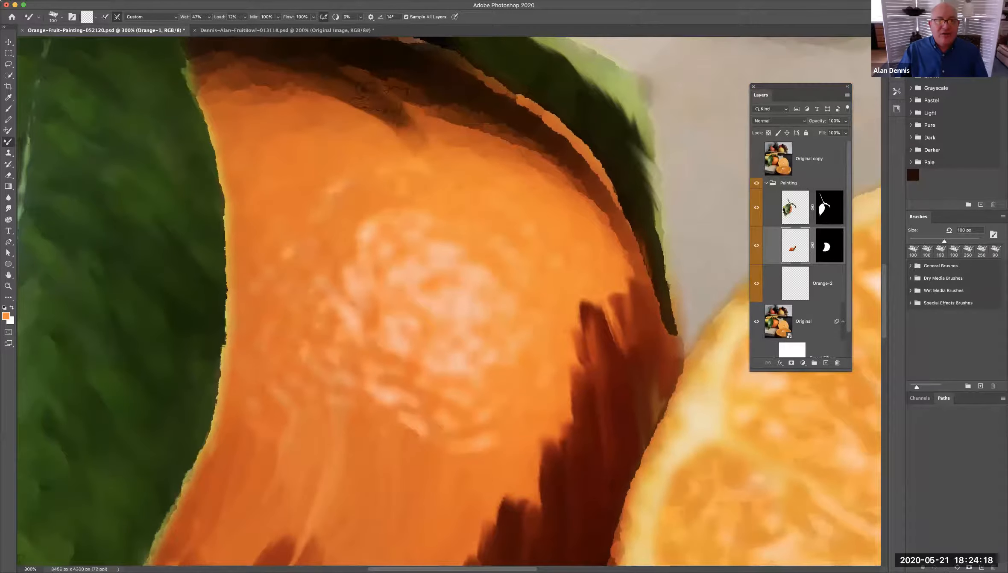
mouse_move(406, 116)
mouse_down()
mouse_move(436, 121)
mouse_move(536, 156)
mouse_up()
mouse_move(484, 77)
mouse_down()
mouse_move(598, 188)
mouse_move(513, 97)
mouse_move(627, 258)
mouse_move(585, 277)
mouse_move(594, 179)
mouse_move(562, 200)
mouse_move(534, 107)
mouse_up()
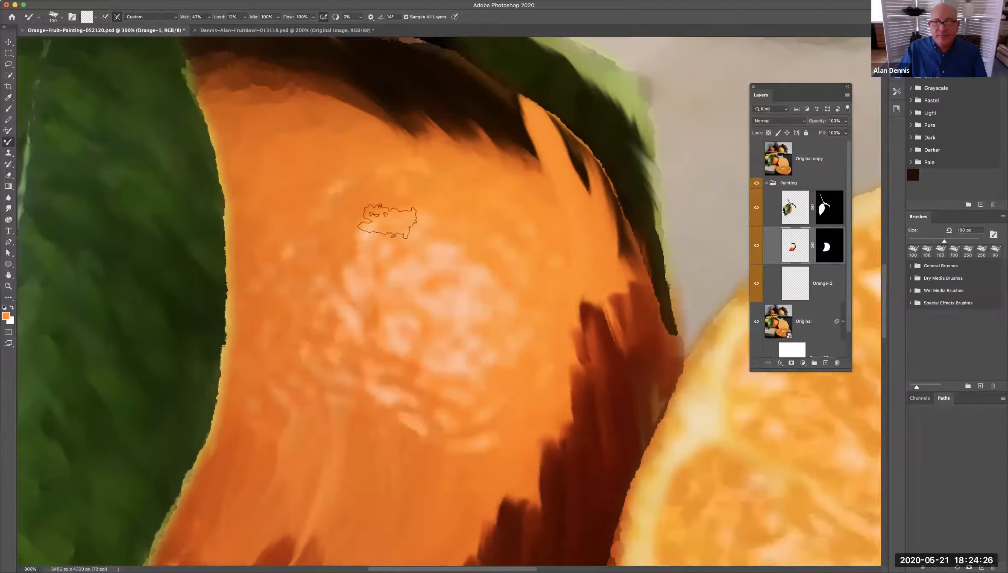
mouse_move(243, 103)
mouse_down()
mouse_move(320, 127)
mouse_move(307, 188)
mouse_move(291, 130)
mouse_move(362, 192)
mouse_move(309, 104)
mouse_move(390, 155)
mouse_move(321, 95)
mouse_move(307, 147)
mouse_move(267, 101)
mouse_move(296, 217)
mouse_move(245, 99)
mouse_move(248, 157)
mouse_move(231, 148)
mouse_move(219, 96)
mouse_move(248, 153)
mouse_up()
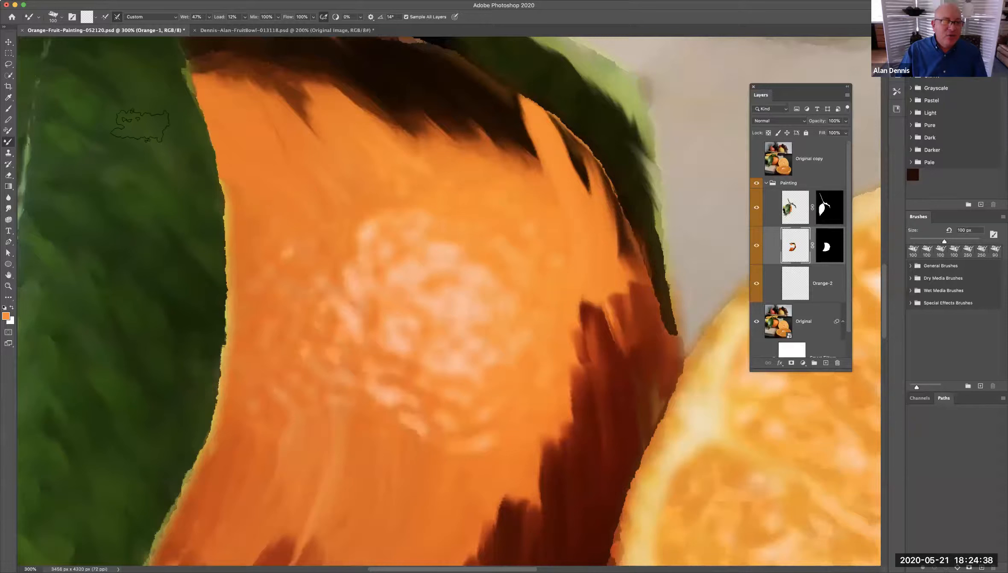
Try a stroke that starts on the leaf, undo it, and toggle the leaf layer's visibility off and on
drag(200, 130, 318, 185)
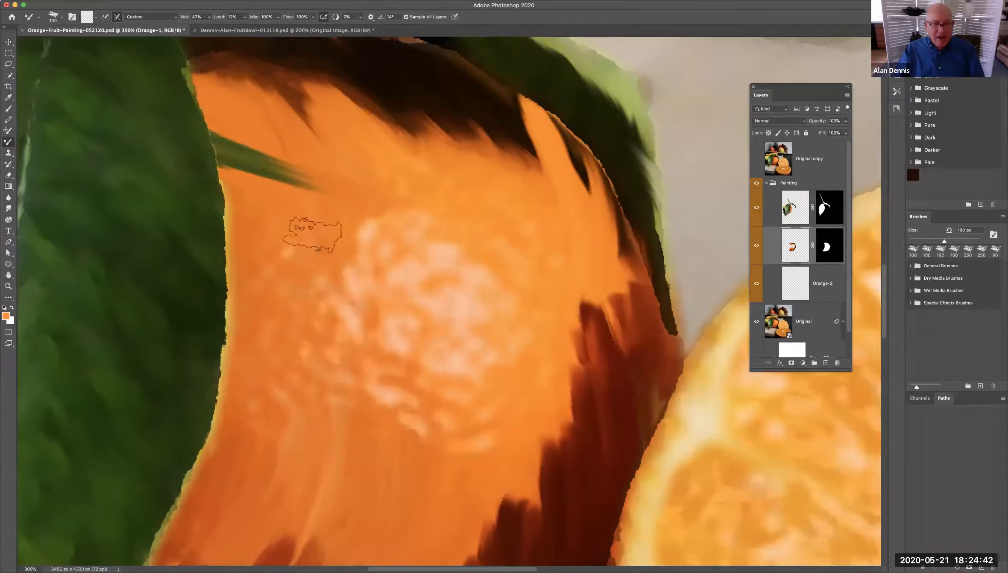
key(super+z)
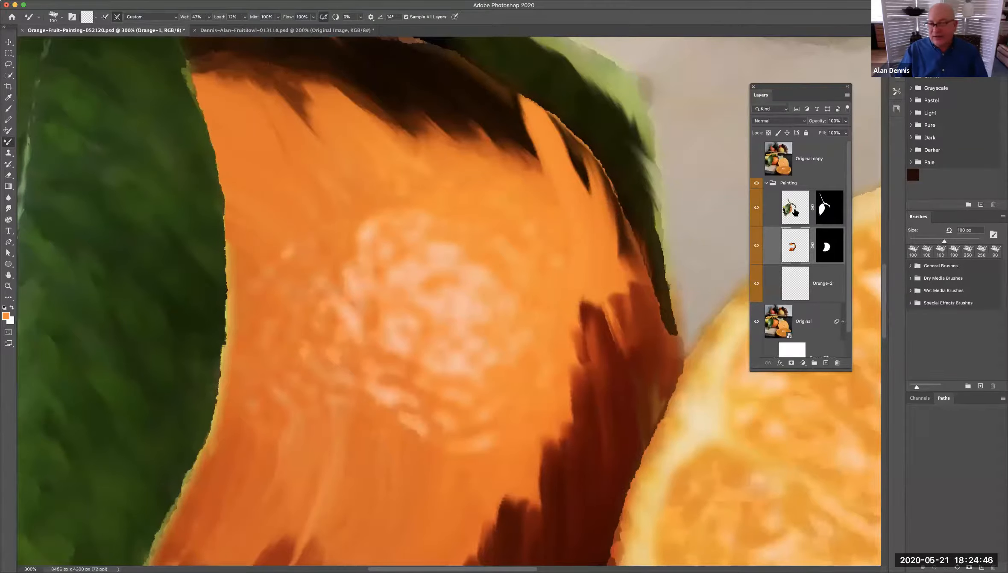
click(756, 208)
click(756, 208)
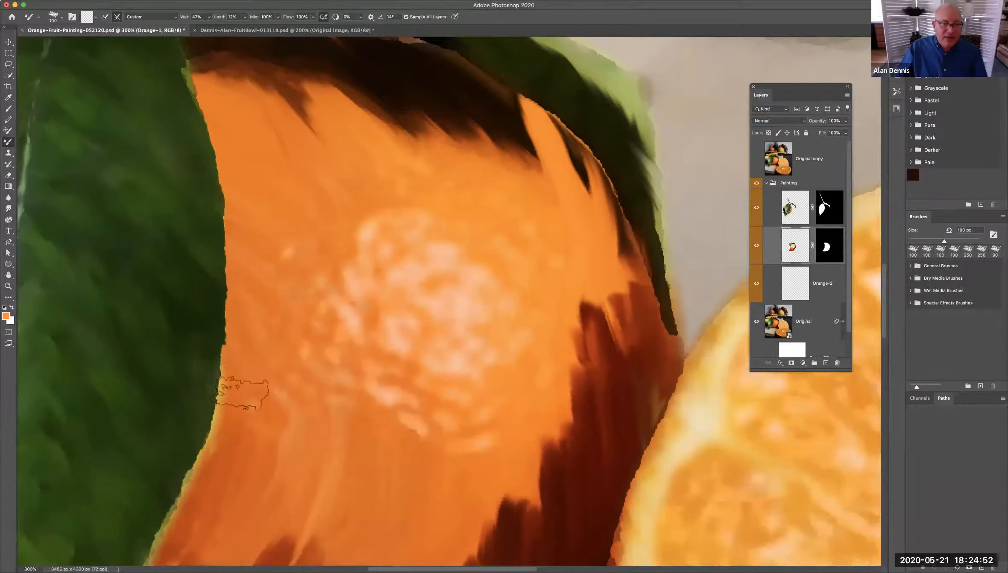
Draw the orange's lower shadow upward beside the leaf with short curved Mixer Brush strokes
drag(272, 364, 324, 214)
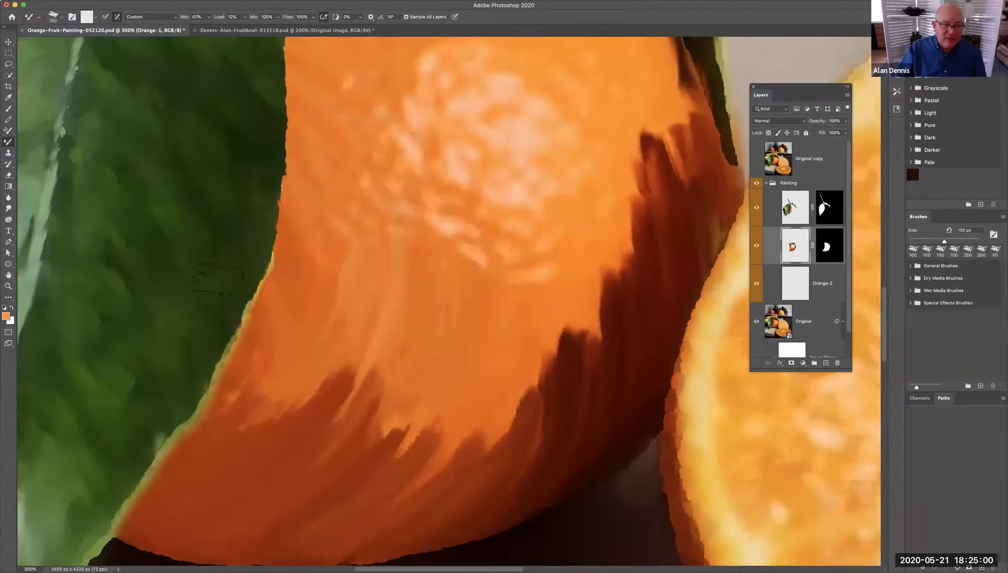
mouse_move(259, 383)
mouse_down()
mouse_move(266, 416)
mouse_move(282, 387)
mouse_move(316, 376)
mouse_move(313, 350)
mouse_up()
drag(342, 380, 333, 311)
drag(358, 397, 368, 354)
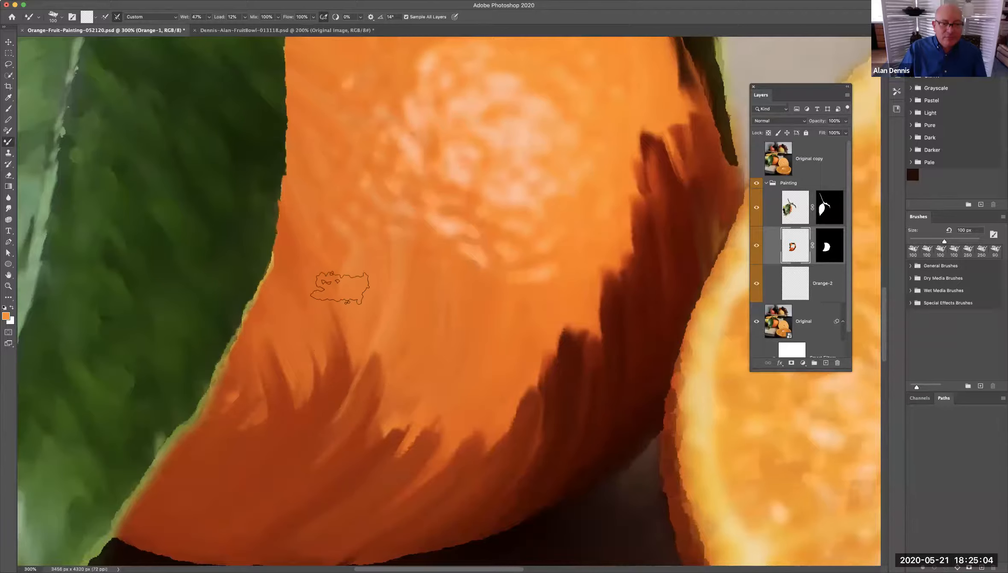
mouse_move(358, 431)
mouse_down()
mouse_move(349, 302)
mouse_move(308, 342)
mouse_move(351, 358)
mouse_move(359, 410)
mouse_up()
Enlarge the Mixer Brush to 250 px and blend the speckled highlight and the area above it on the orange
scroll(420, 330, up, 5)
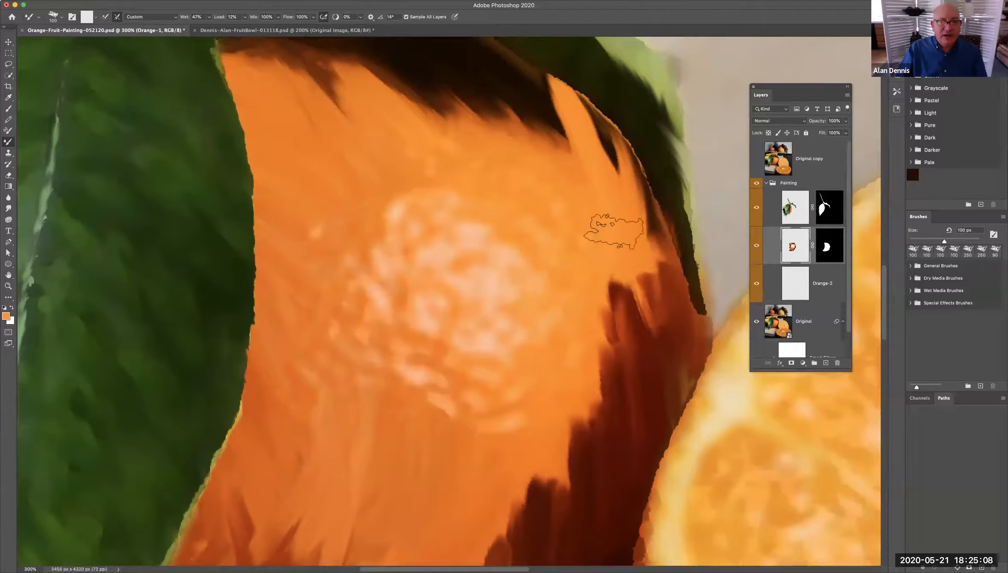
scroll(474, 278, left, 1)
scroll(475, 278, up, 1)
key(bracketright)
key(bracketright)
key(bracketright)
key(bracketright)
key(bracketright)
mouse_move(468, 300)
mouse_down()
mouse_move(444, 247)
mouse_move(486, 305)
mouse_move(521, 265)
mouse_move(499, 260)
mouse_move(486, 237)
mouse_move(438, 341)
mouse_move(395, 336)
mouse_up()
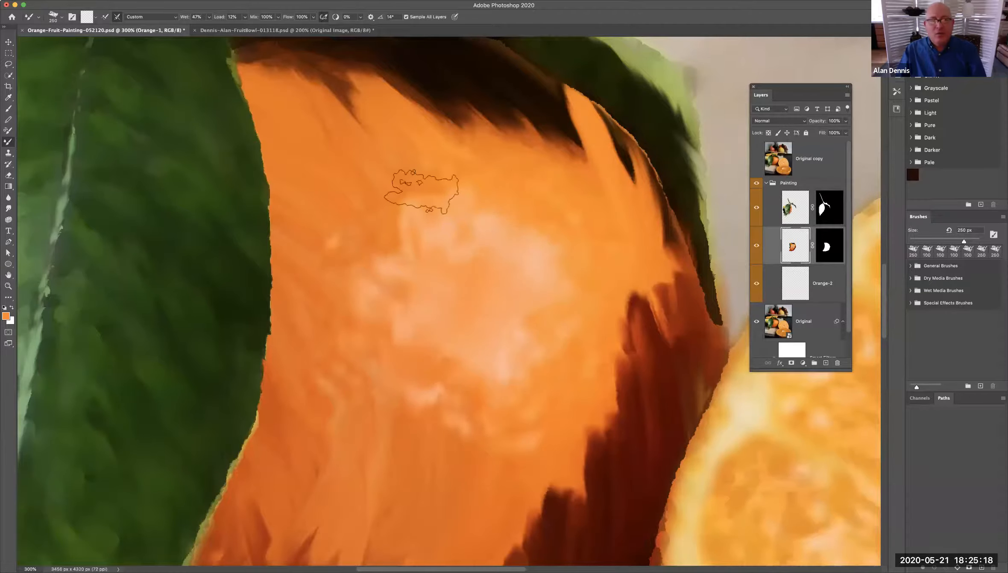
drag(356, 105, 299, 71)
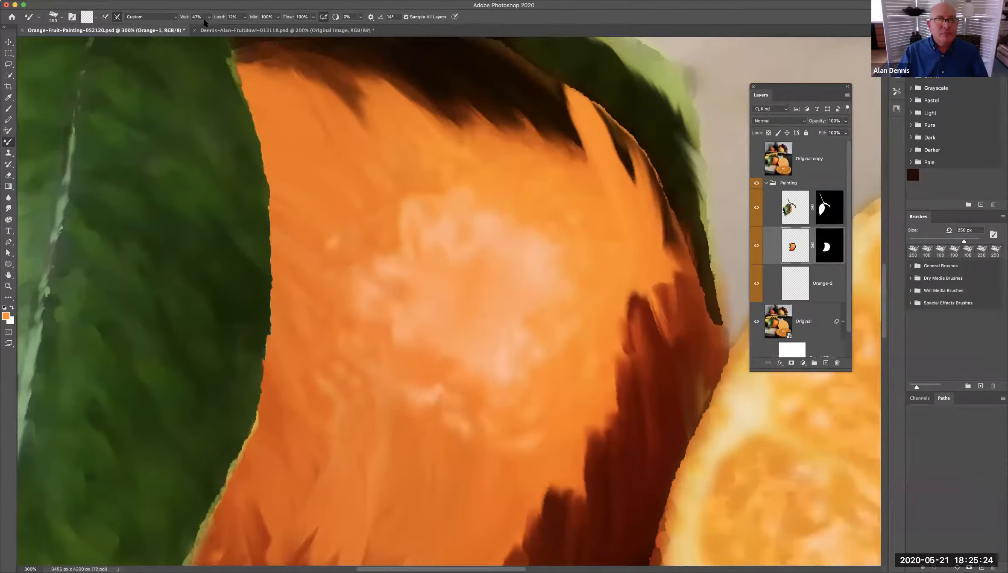
Set the Blur tool to 200 px and 100% strength, and soften the shadow edges on the orange
key(super+minus)
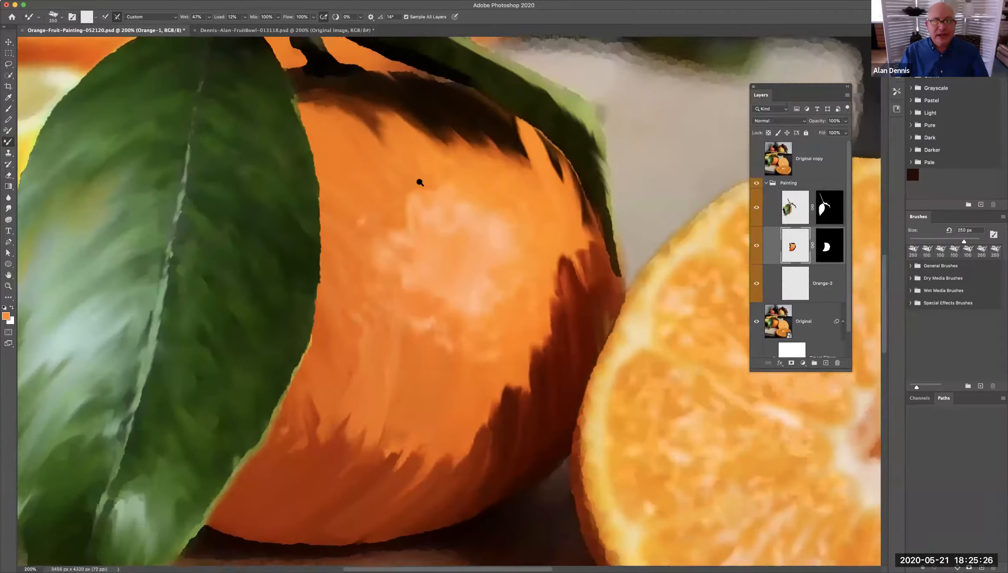
key(super+minus)
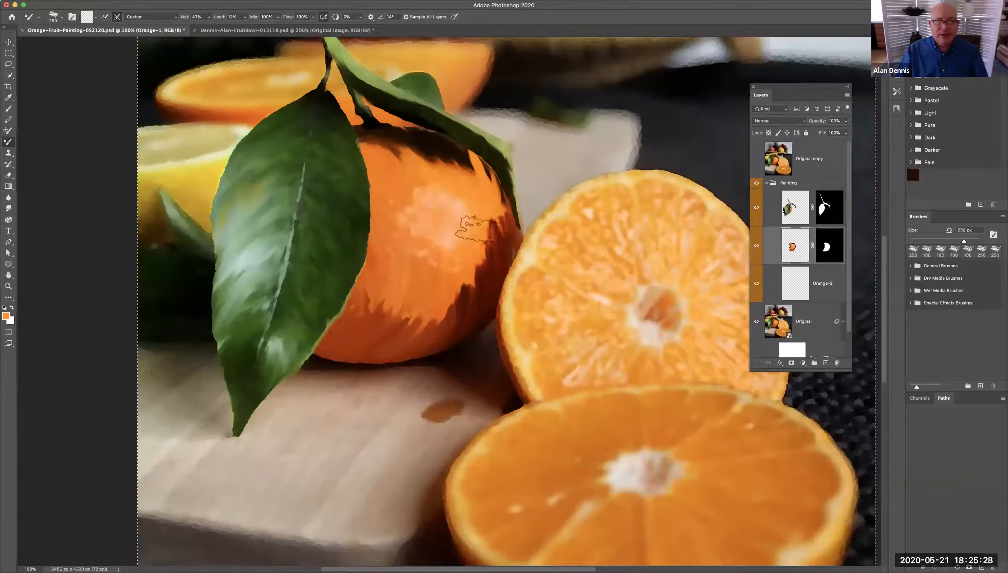
click(9, 198)
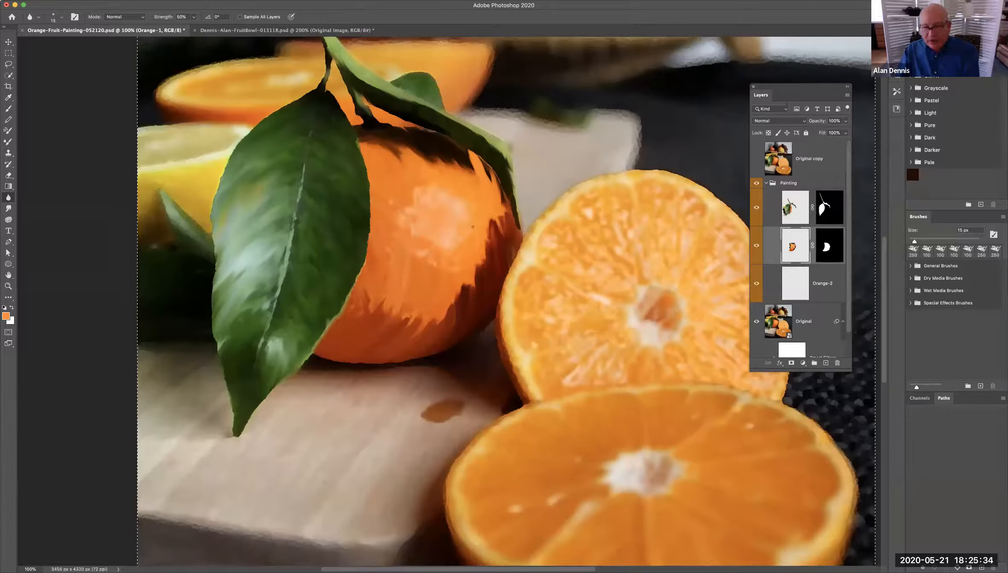
key(bracketright)
key(bracketright)
key(bracketright)
key(bracketright)
key(bracketright)
key(bracketright)
key(bracketright)
key(bracketright)
key(bracketright)
key(bracketright)
key(bracketright)
key(bracketright)
key(bracketright)
key(bracketright)
key(bracketright)
key(bracketright)
key(bracketright)
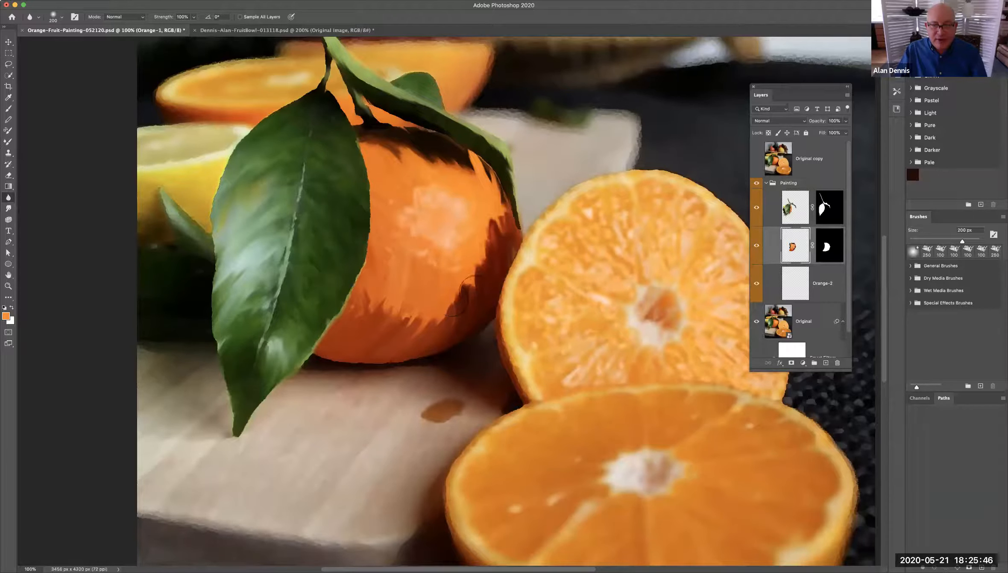
drag(433, 161, 431, 158)
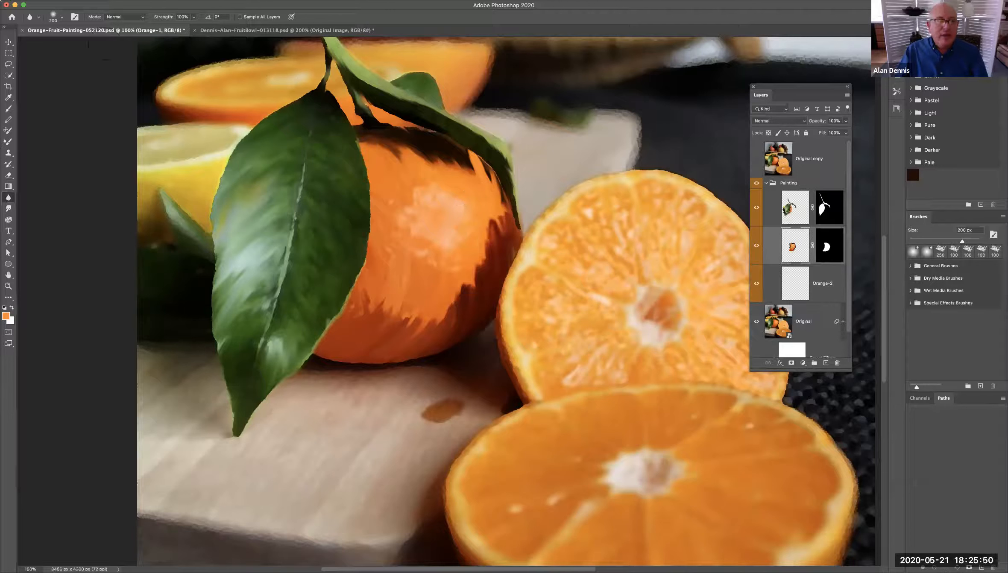
Smudge the lower and right shadow edges of the orange with the Smudge tool at 80 px and 50% strength
click(9, 209)
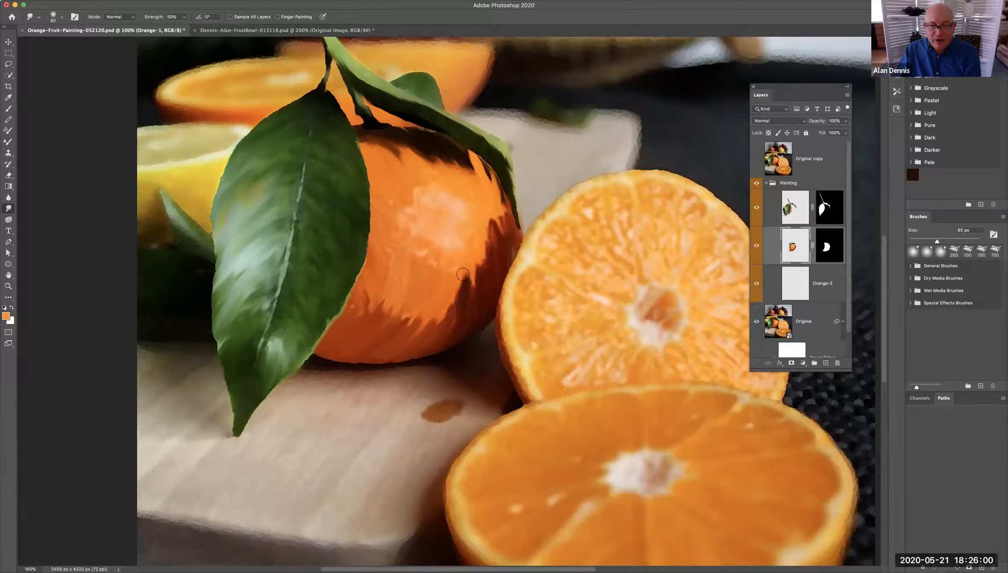
mouse_move(458, 255)
mouse_down()
mouse_move(458, 292)
mouse_move(467, 290)
mouse_up()
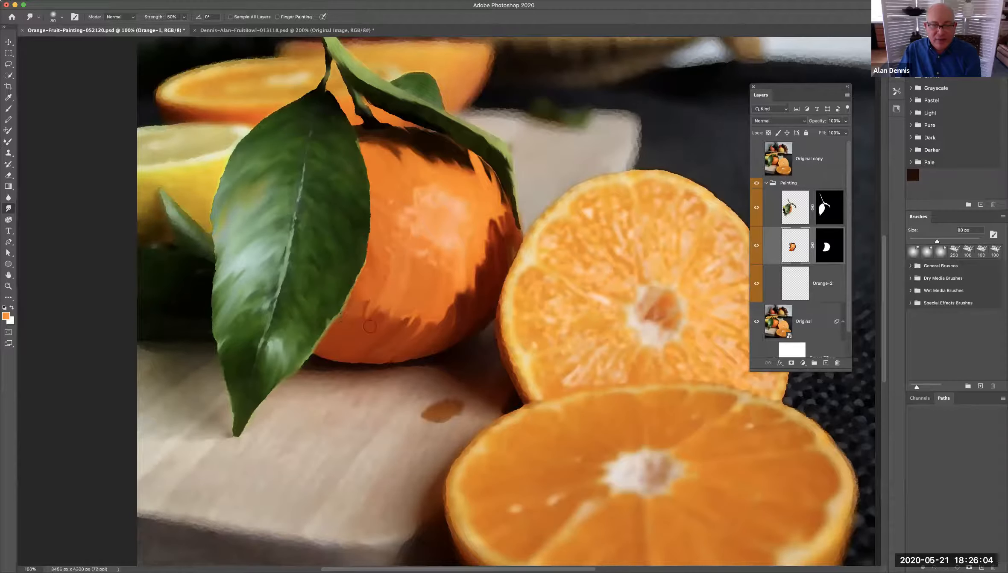
drag(373, 306, 372, 296)
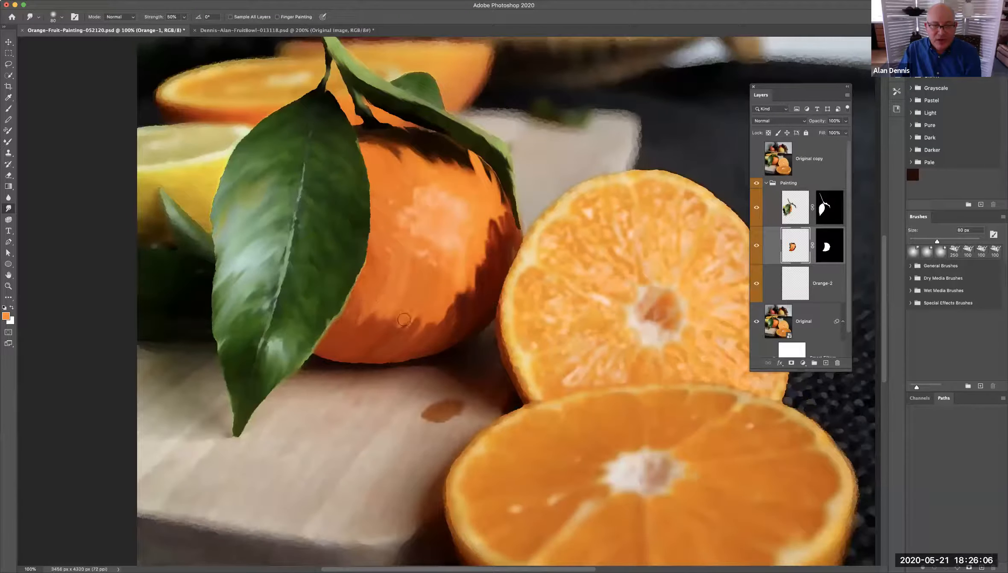
drag(400, 335, 410, 325)
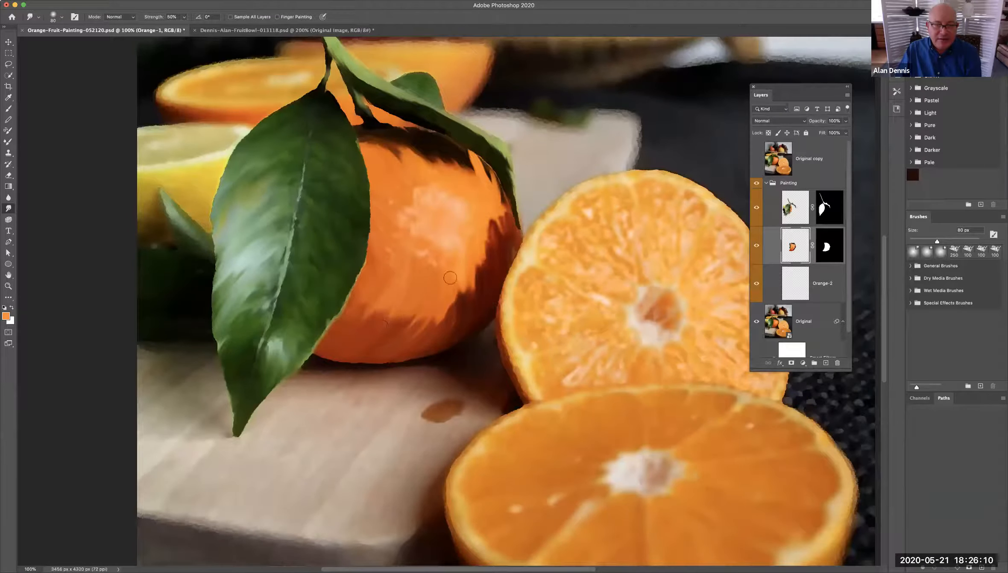
drag(461, 299, 460, 258)
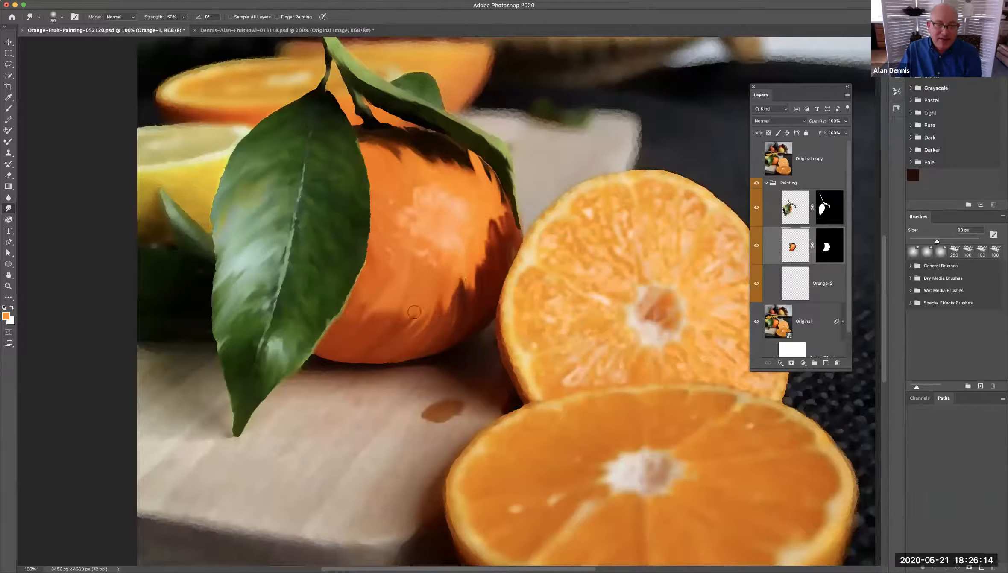
Smudge the orange's upper right shadow, the area beside the leaf and the right shadow edge with curved strokes
mouse_move(487, 211)
mouse_down()
mouse_move(488, 259)
mouse_move(502, 239)
mouse_move(493, 252)
mouse_up()
drag(456, 163, 486, 179)
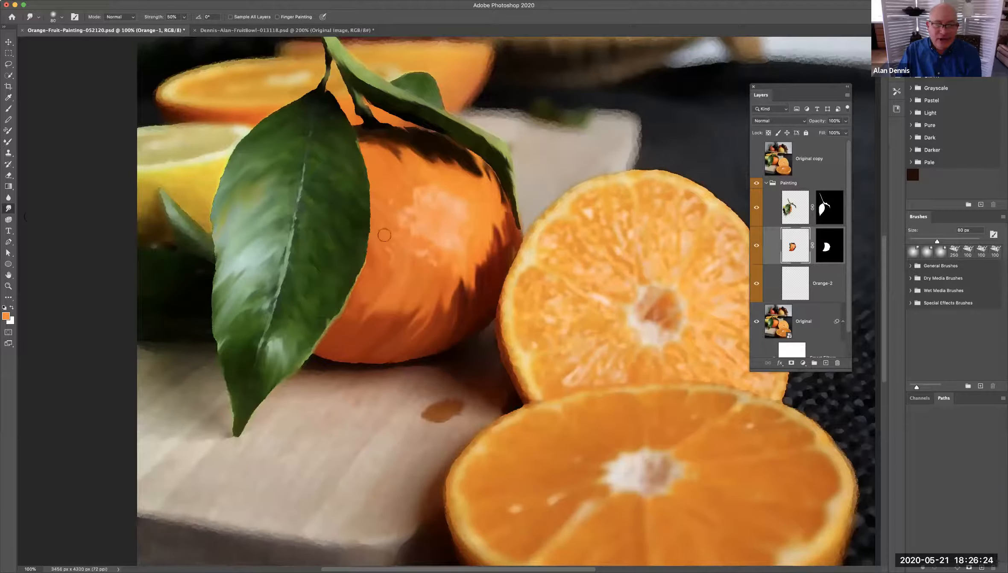
mouse_move(400, 185)
mouse_down()
mouse_move(365, 273)
mouse_move(399, 237)
mouse_move(371, 305)
mouse_move(374, 268)
mouse_move(383, 302)
mouse_move(389, 290)
mouse_move(424, 303)
mouse_move(443, 281)
mouse_move(424, 332)
mouse_move(439, 299)
mouse_move(422, 329)
mouse_move(423, 308)
mouse_move(405, 309)
mouse_move(407, 300)
mouse_move(364, 320)
mouse_up()
mouse_move(470, 260)
mouse_down()
mouse_move(470, 286)
mouse_move(461, 285)
mouse_move(476, 253)
mouse_move(479, 266)
mouse_move(463, 221)
mouse_move(474, 214)
mouse_move(486, 253)
mouse_move(471, 219)
mouse_move(456, 301)
mouse_up()
Resize the Smudge brush to 100 px and return to the Mixer Brush
key(bracketright)
key(bracketright)
key(bracketright)
key(bracketright)
key(bracketright)
key(bracketright)
key(bracketright)
key(bracketleft)
key(bracketleft)
key(bracketleft)
key(bracketleft)
key(bracketleft)
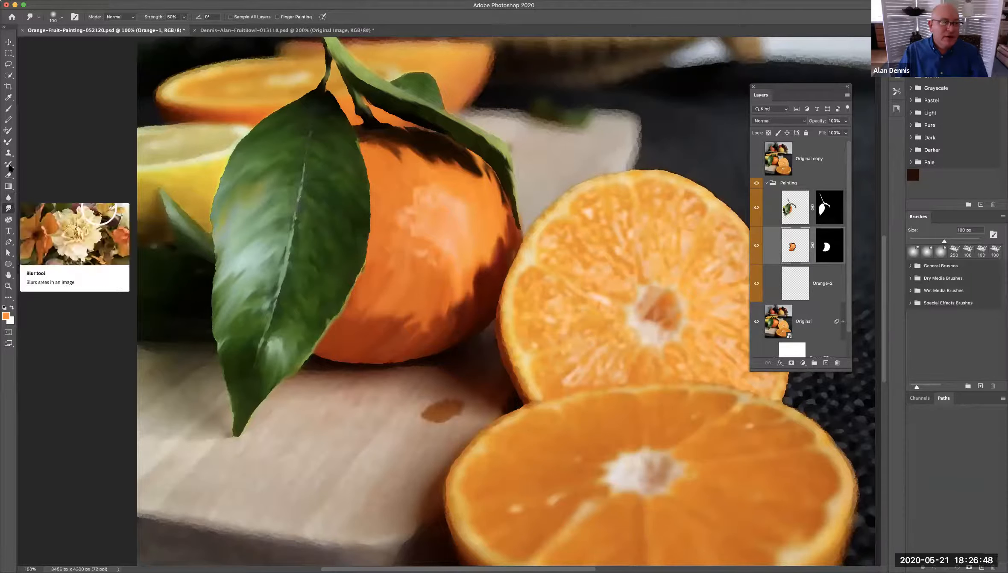
click(8, 141)
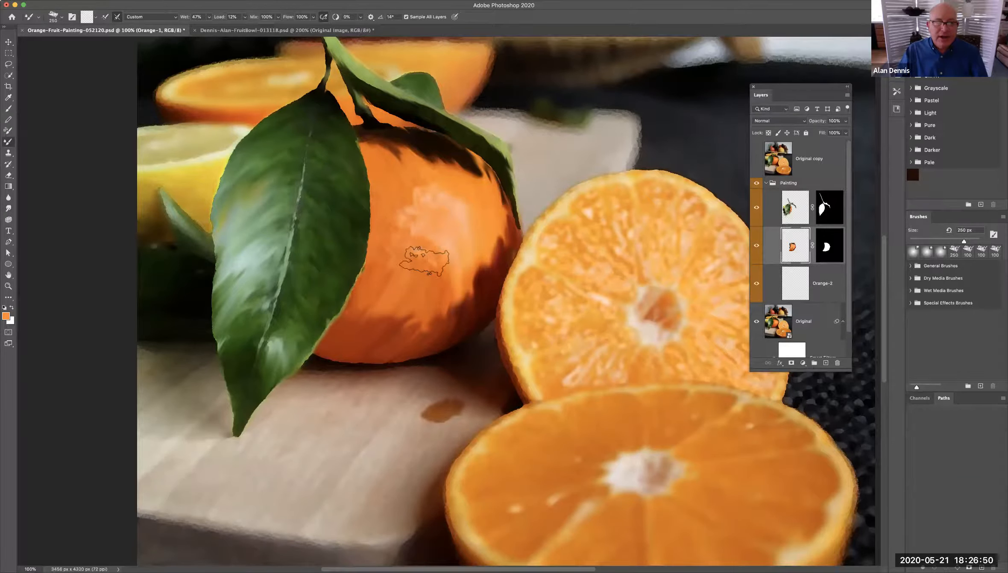
Blend the shadow edge on the right side of the whole orange with a 250 px Mixer Brush stroke
drag(476, 247, 472, 292)
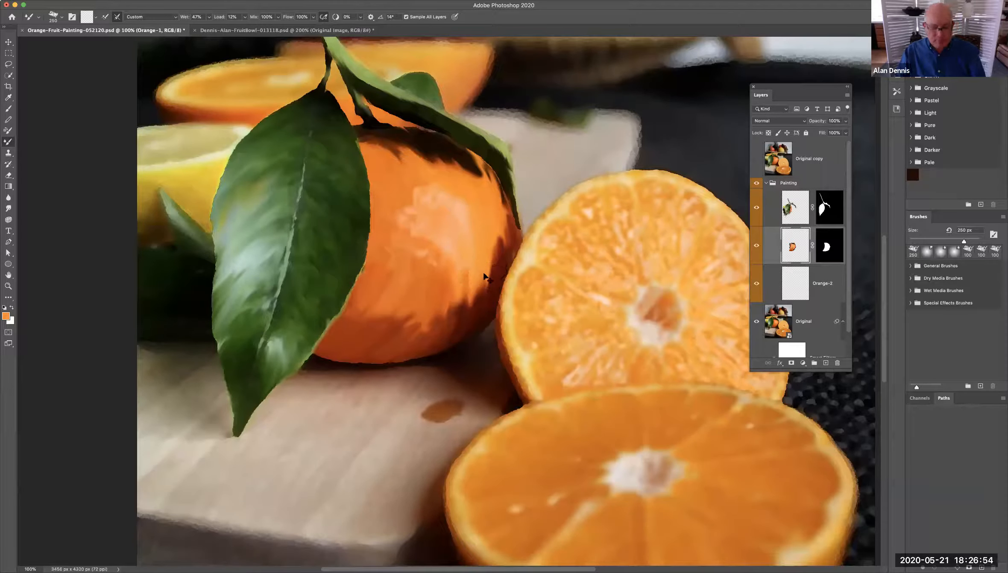
scroll(26, 155, left, 2)
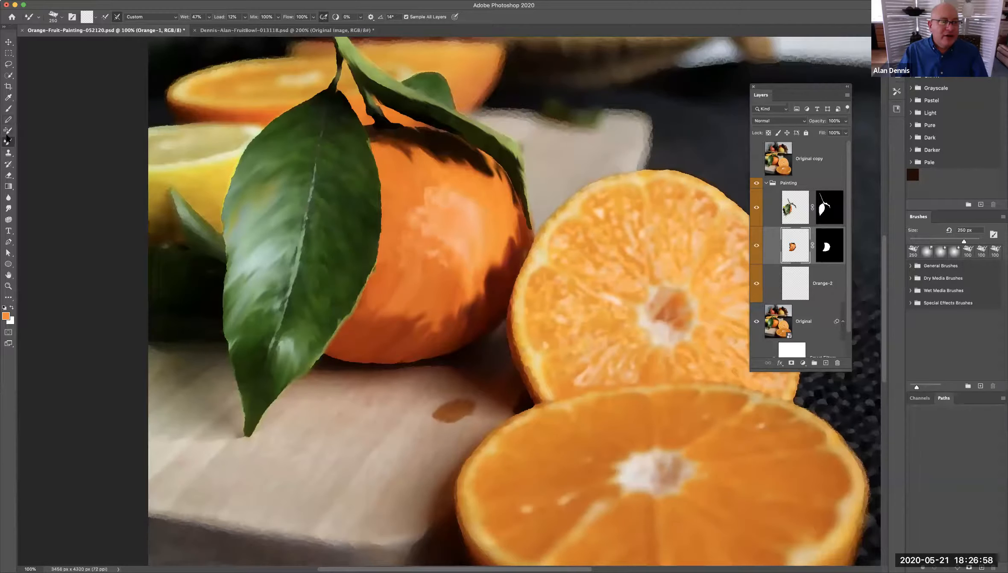
Set up the Brush tool with a light orange sampled from the whole orange, 175 px size and 28% opacity
click(7, 110)
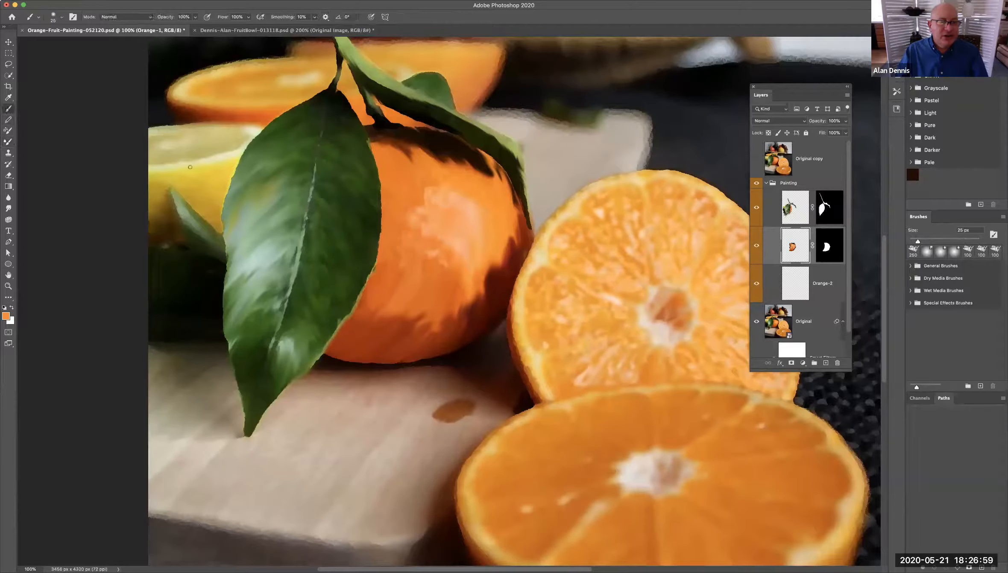
alt+click(489, 220)
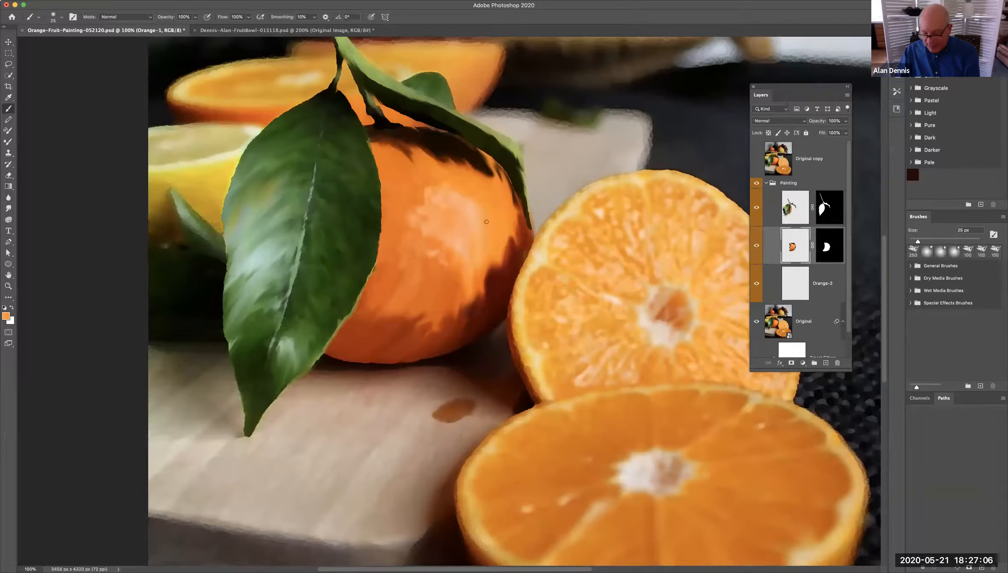
key(bracketright)
key(bracketright)
key(bracketright)
key(bracketright)
key(bracketright)
key(bracketright)
key(bracketright)
key(bracketright)
key(bracketright)
key(bracketright)
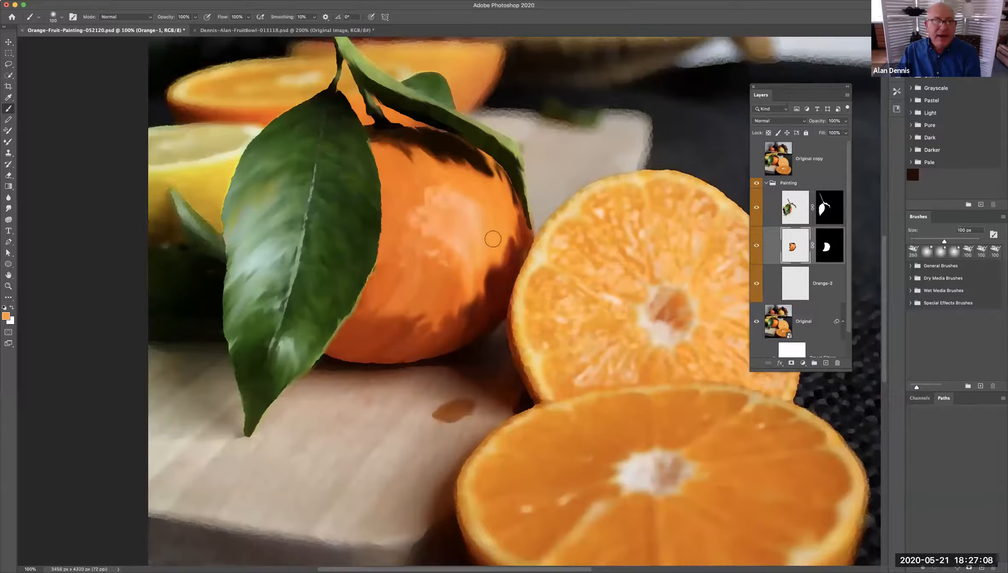
key(bracketright)
key(bracketright)
key(bracketright)
click(195, 17)
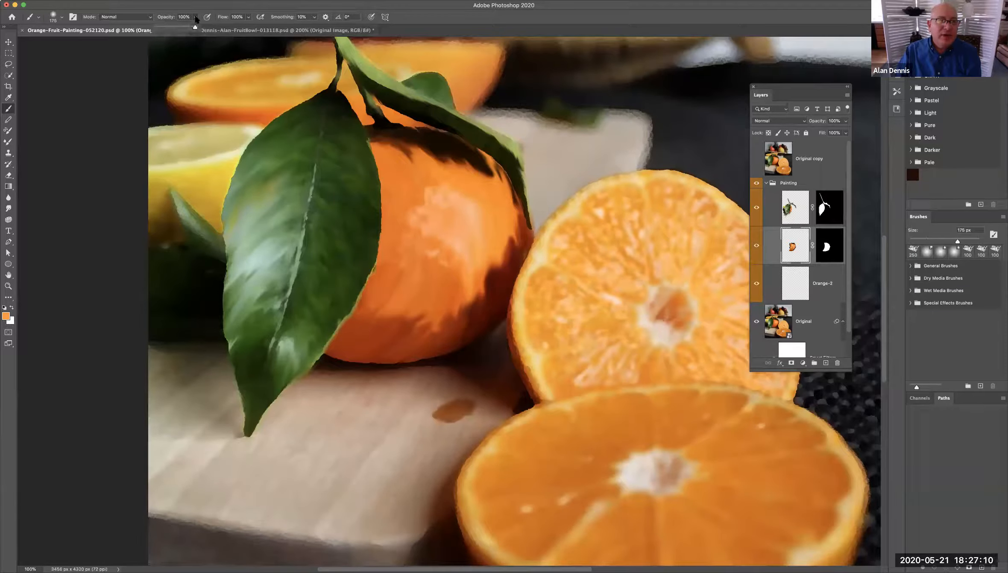
click(165, 23)
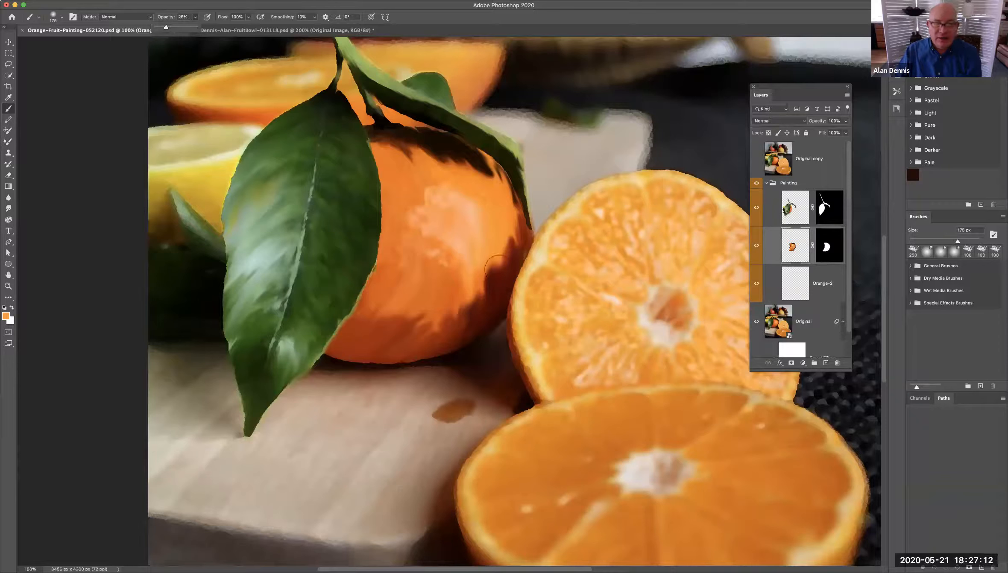
Paint the sampled orange softly over the right and lower shadows of the whole orange, and resize the brush to 300 px
mouse_move(511, 223)
mouse_down()
mouse_move(510, 273)
mouse_move(502, 228)
mouse_move(505, 282)
mouse_move(501, 244)
mouse_move(483, 286)
mouse_move(505, 218)
mouse_move(503, 260)
mouse_move(484, 276)
mouse_move(486, 255)
mouse_move(470, 289)
mouse_move(483, 264)
mouse_move(482, 292)
mouse_move(480, 276)
mouse_move(436, 317)
mouse_move(446, 290)
mouse_move(400, 299)
mouse_up()
key(bracketright)
key(bracketright)
key(bracketright)
key(bracketright)
key(bracketright)
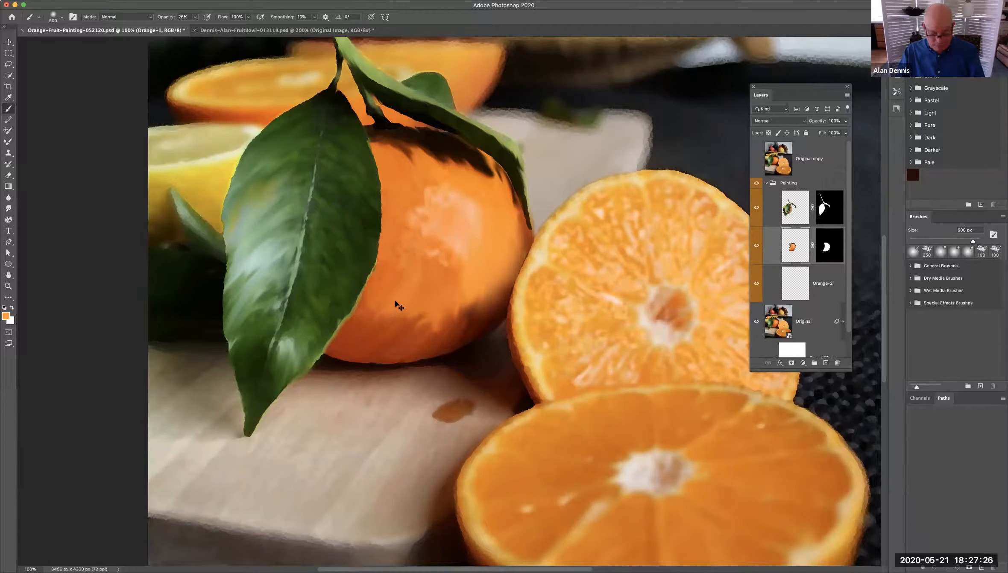
key(bracketleft)
key(bracketleft)
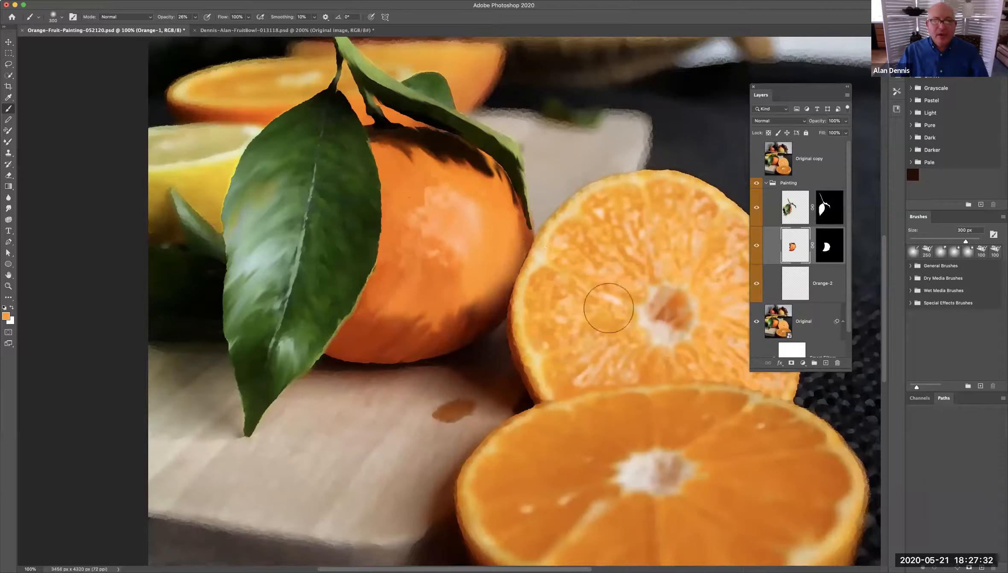
Check the painted strokes with the Original layer temporarily hidden, show the layer again and save the document
click(756, 324)
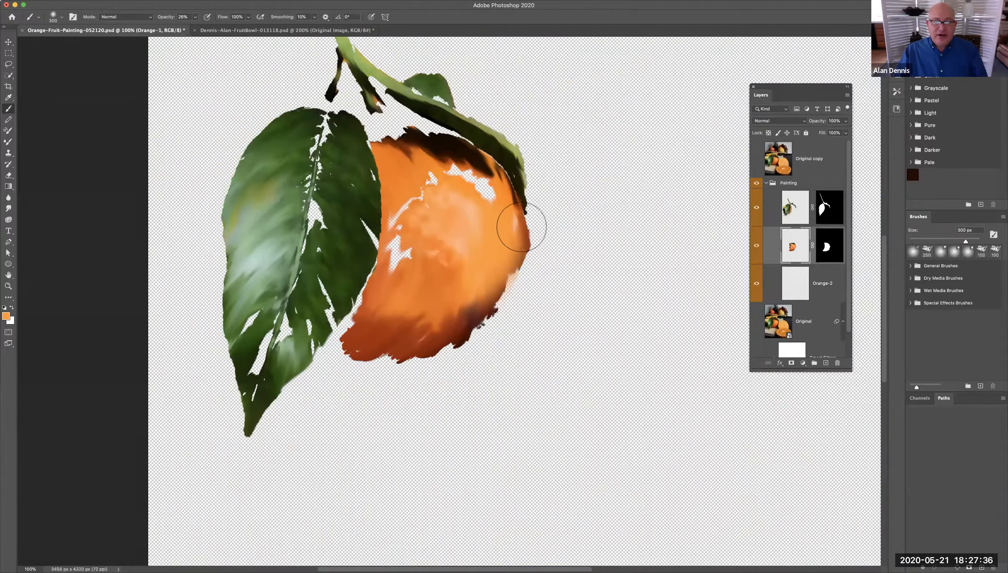
click(756, 323)
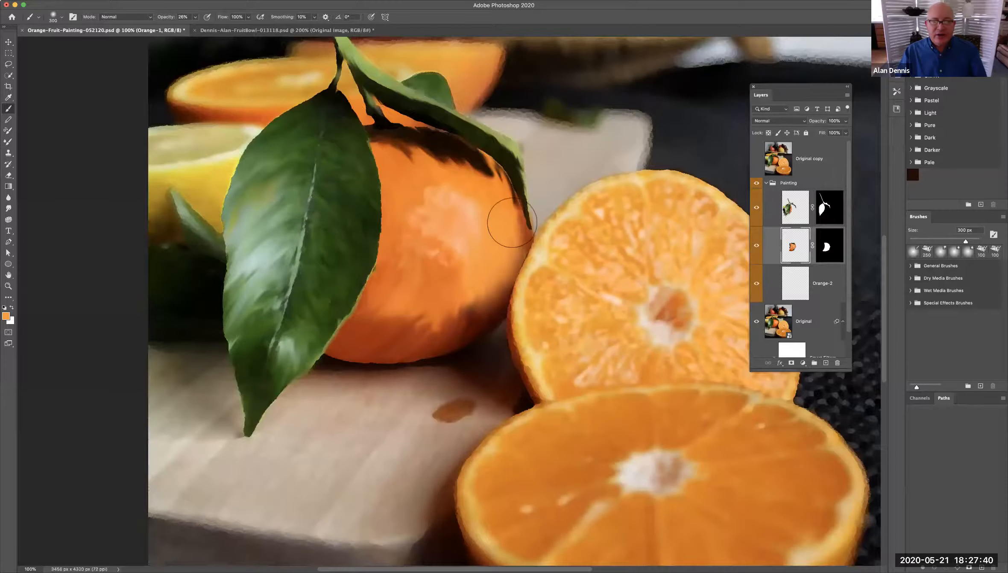
key(super+minus)
key(super+minus)
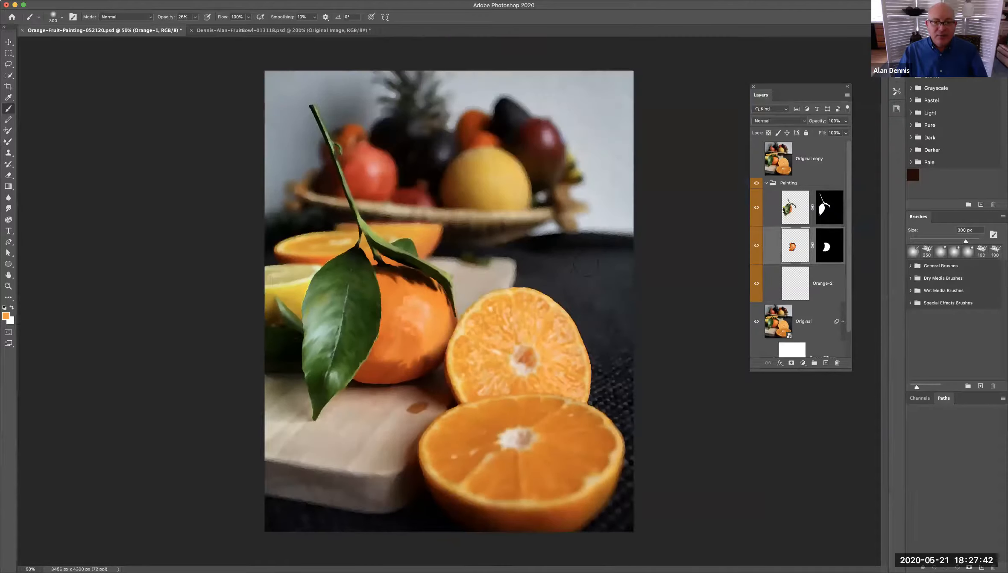
key(super+s)
Quick-select the upright orange half on the shown Original copy layer and add the selection as a mask to the Orange-2 layer
click(789, 286)
click(509, 352)
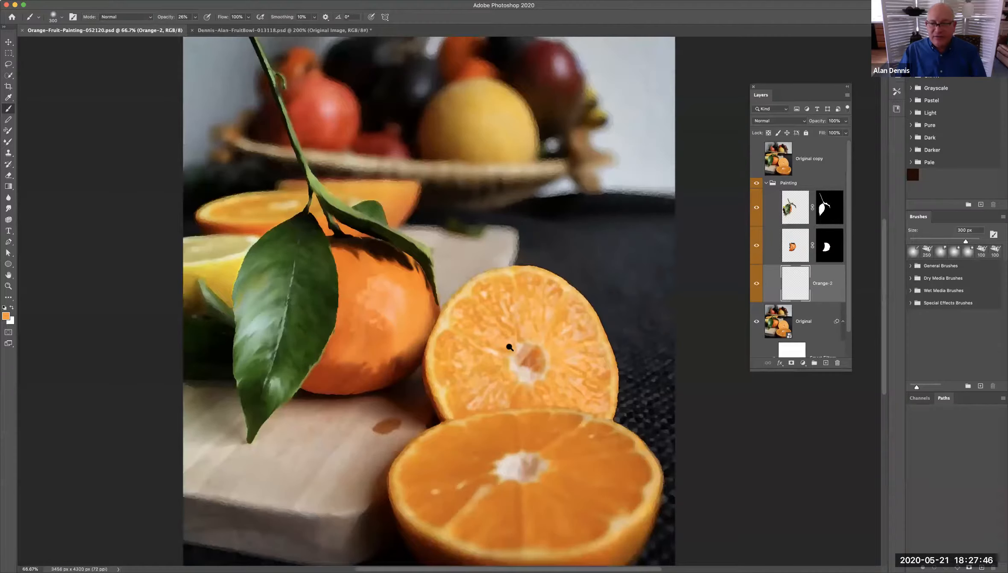
click(756, 161)
click(784, 164)
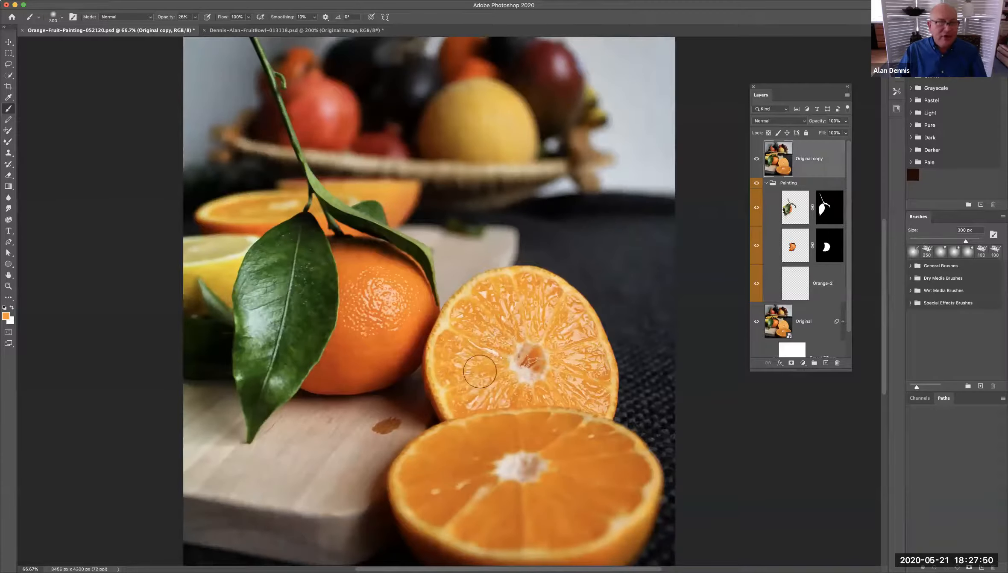
key(w)
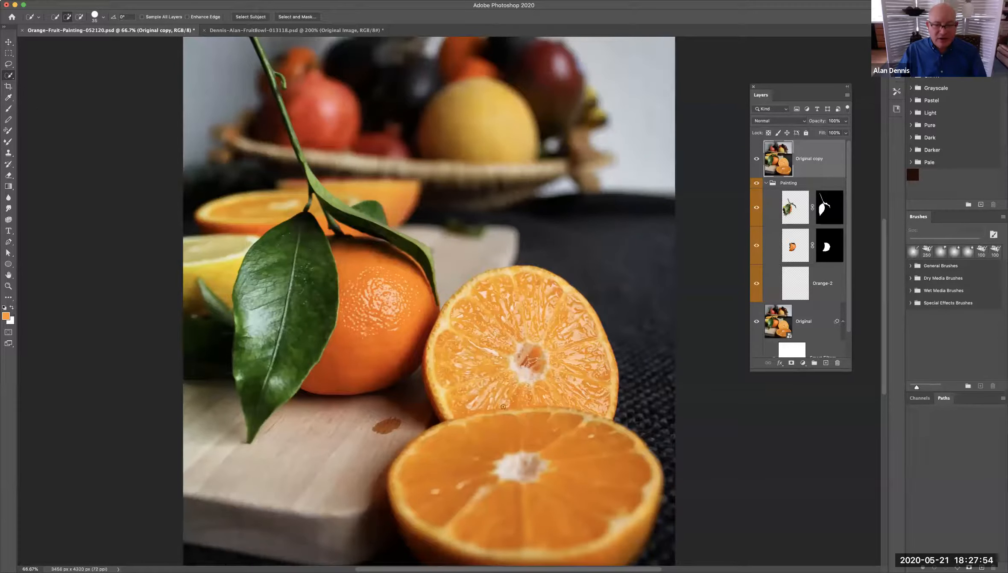
mouse_move(530, 389)
mouse_down()
mouse_move(478, 394)
mouse_move(439, 366)
mouse_up()
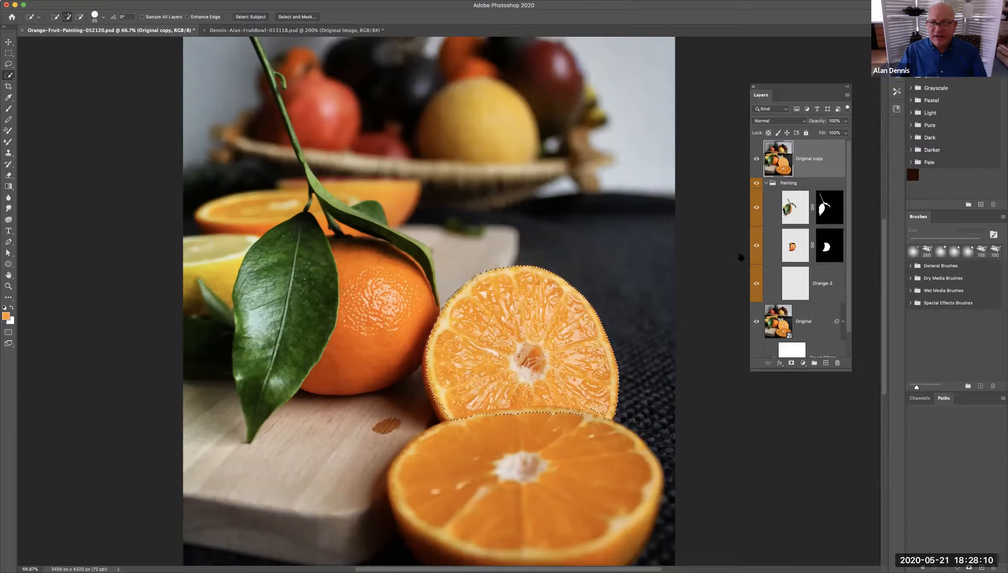
click(821, 293)
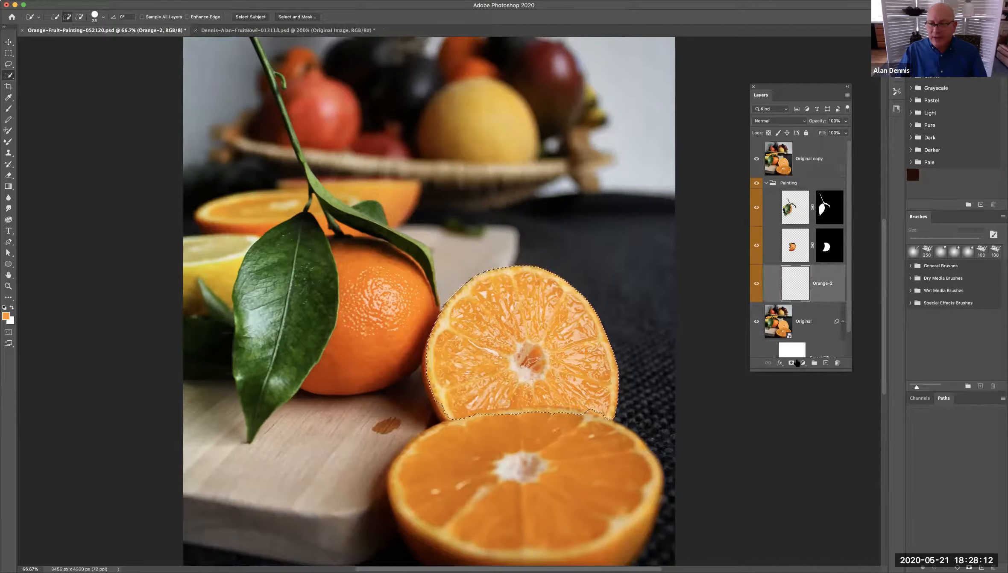
click(792, 363)
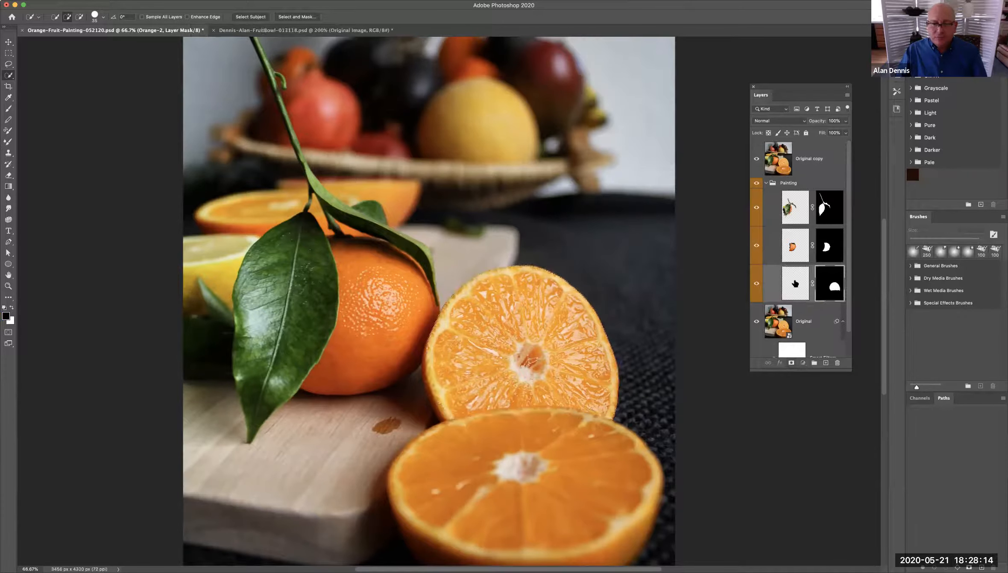
Set the Mixer Brush to Soft Round at 250 px and 47% hardness, and make a trial stroke on the Orange-2 layer
click(9, 143)
key(x)
scroll(492, 332, up, 2)
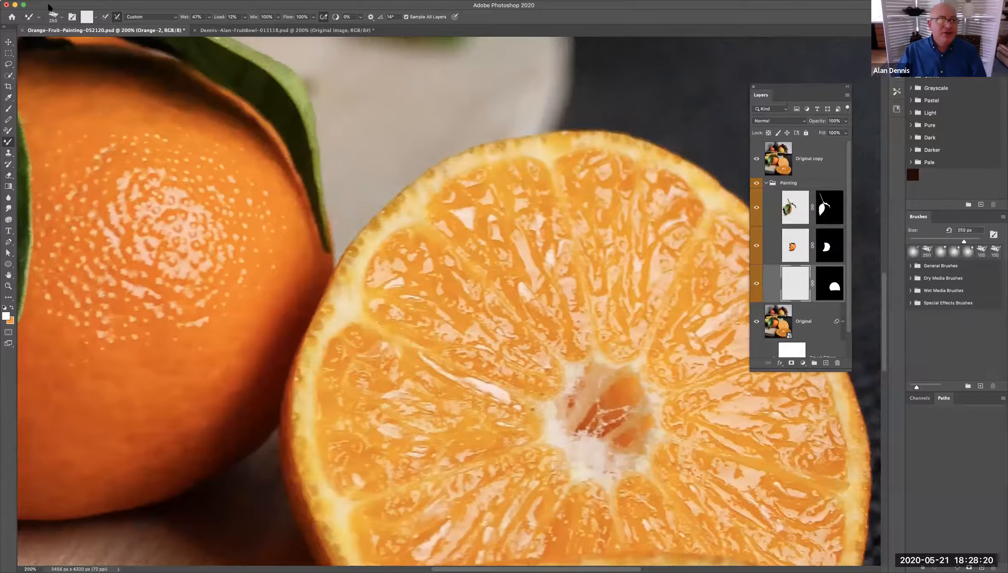
click(61, 18)
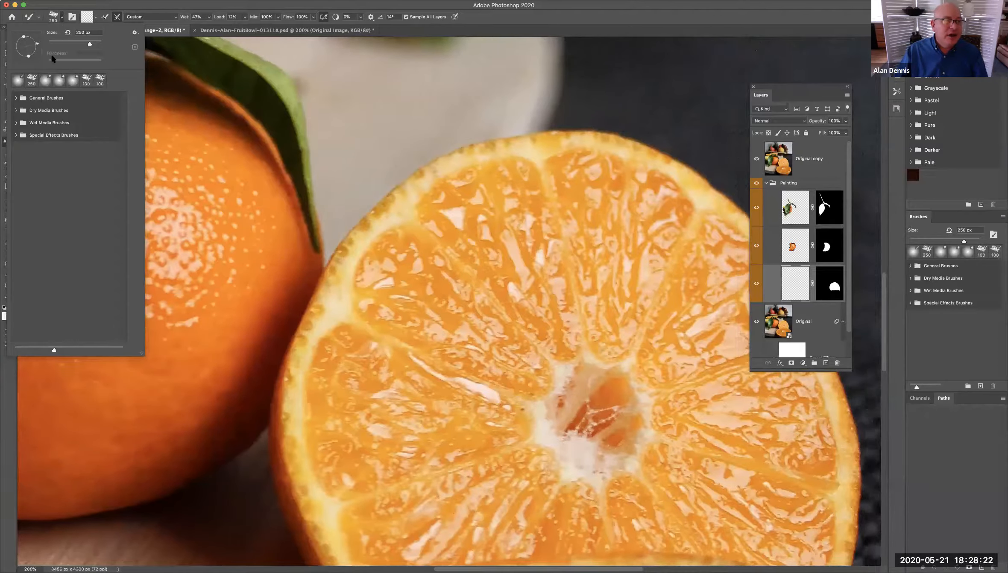
click(17, 98)
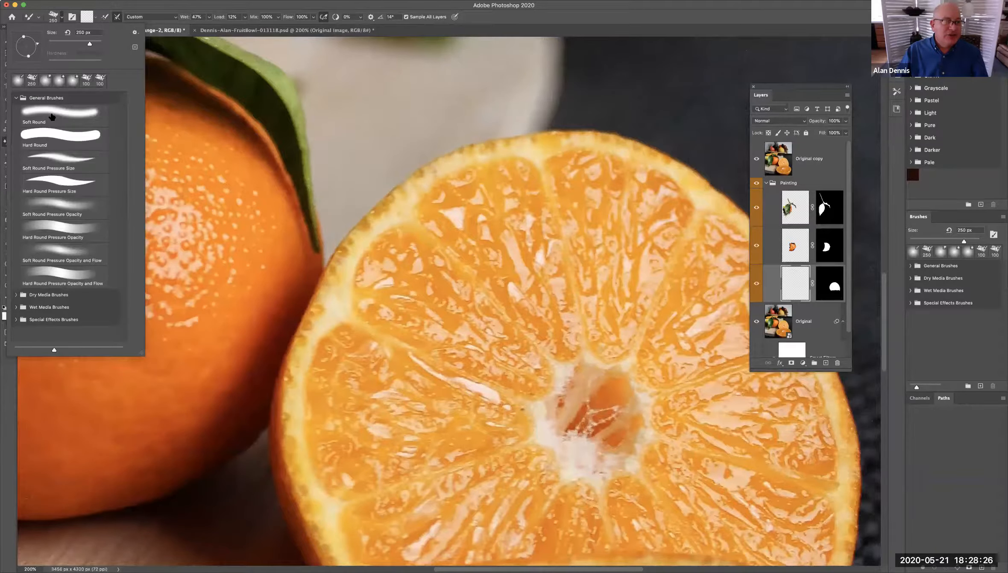
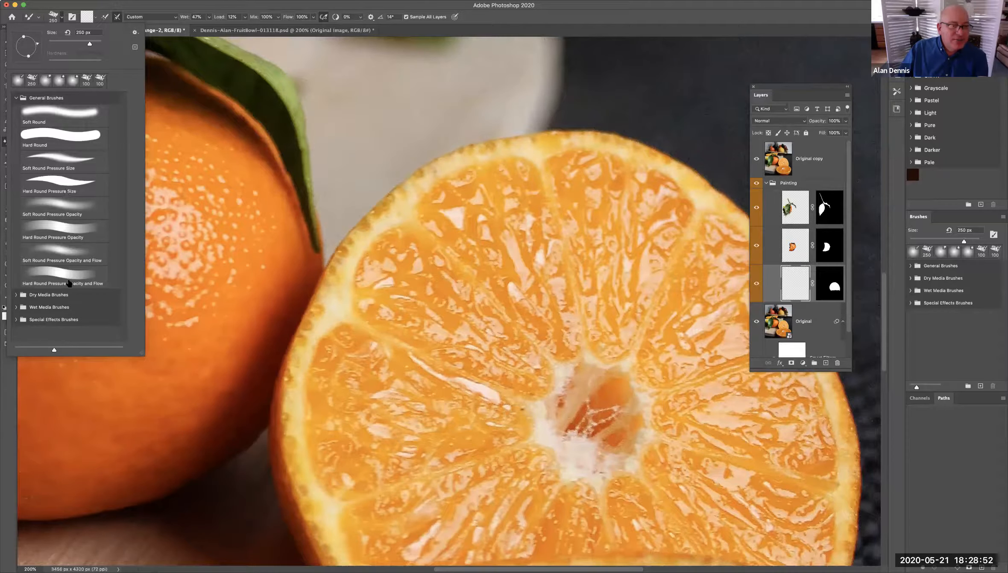
click(53, 114)
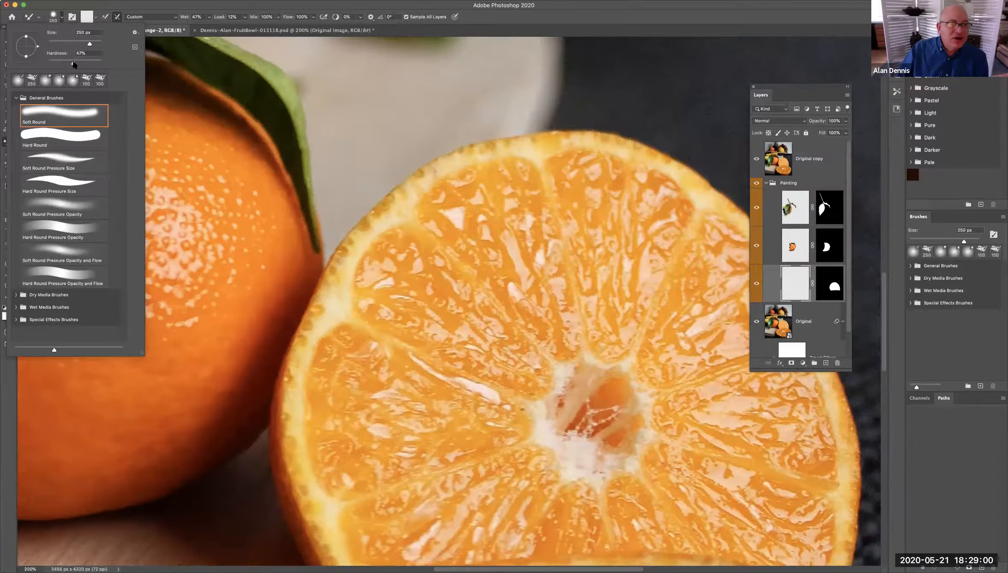
click(468, 243)
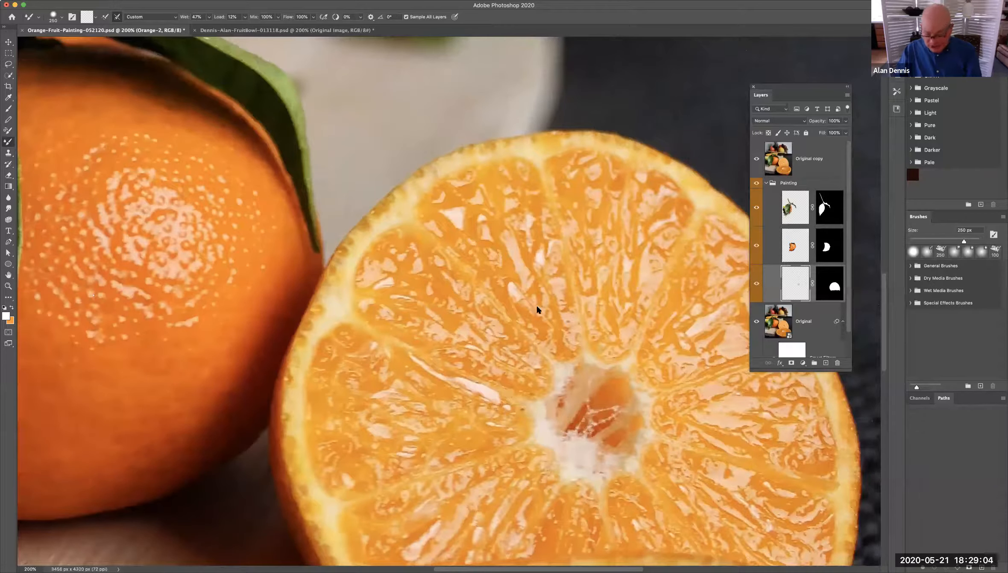
Return to the Mixer Brush and reduce its size to 80 px for painting the upright orange half
key(o)
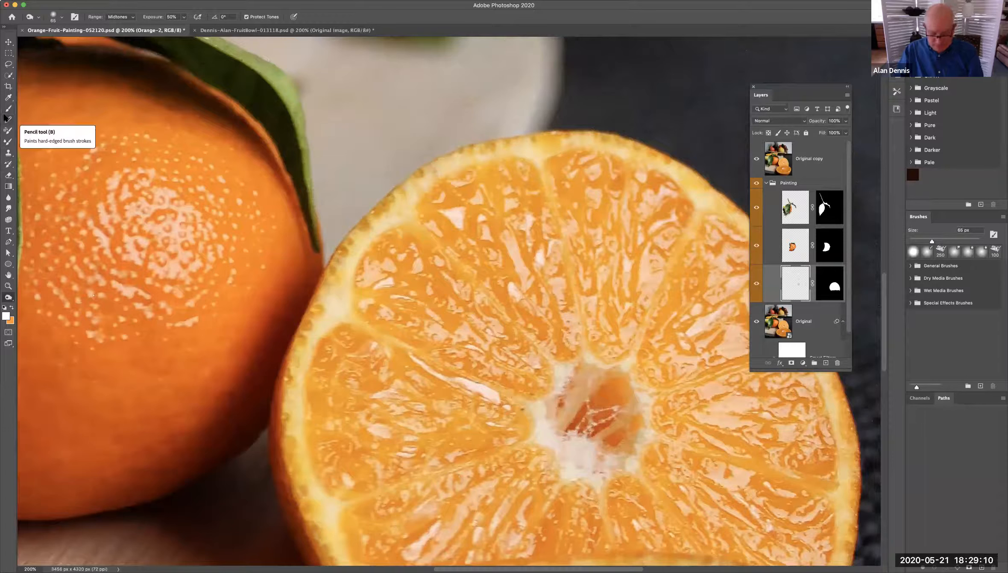
click(8, 141)
scroll(472, 247, right, 2)
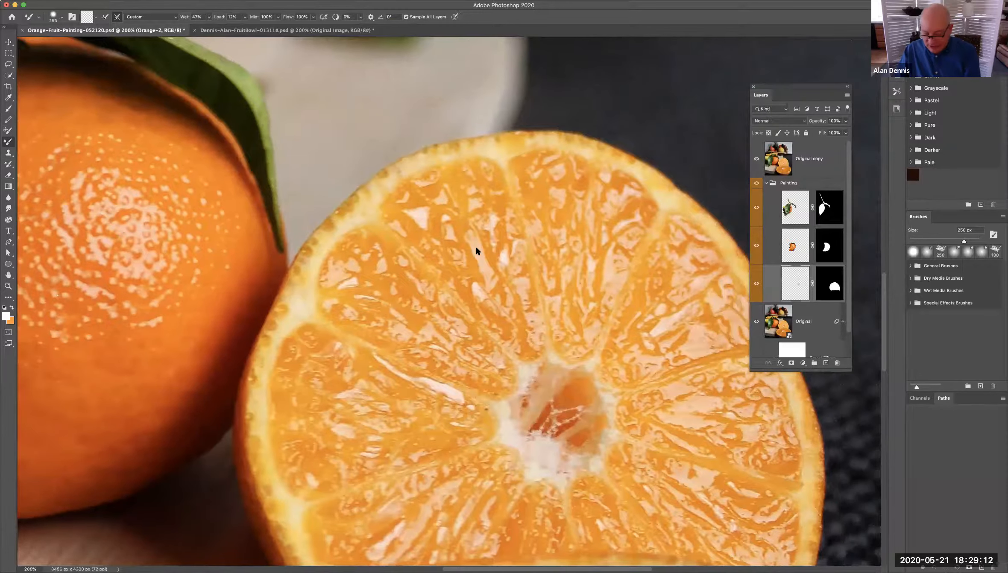
key(bracketleft)
key(bracketleft)
key(bracketleft)
key(bracketleft)
key(bracketleft)
key(bracketleft)
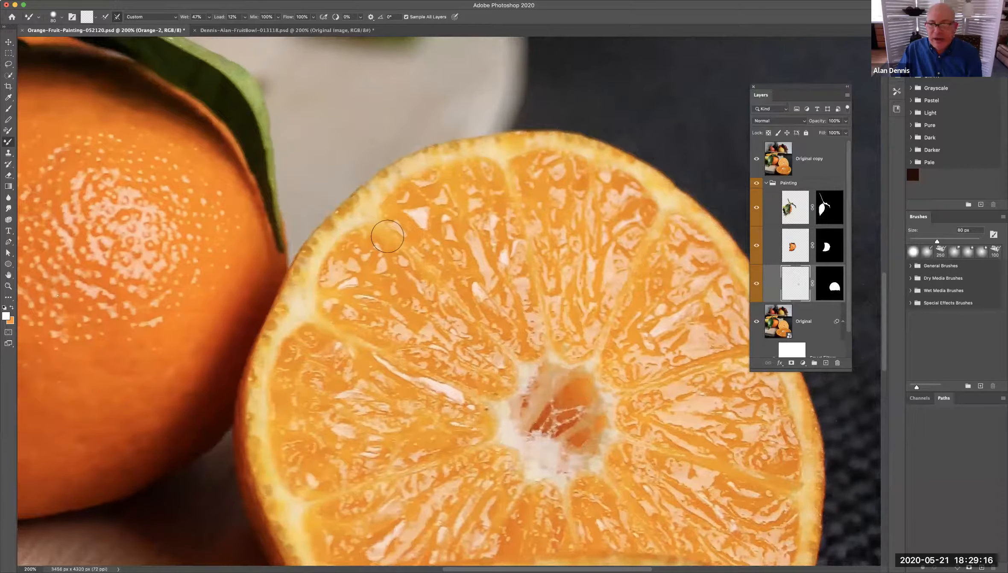
Hide the Original copy layer and blend the upper membranes and outer rim of the upright orange half
click(757, 159)
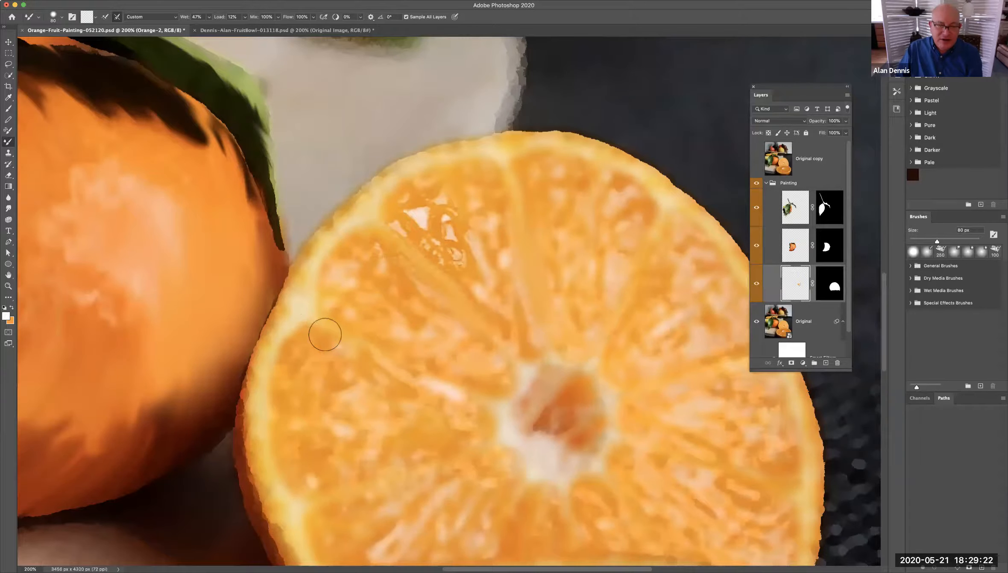
drag(325, 335, 471, 408)
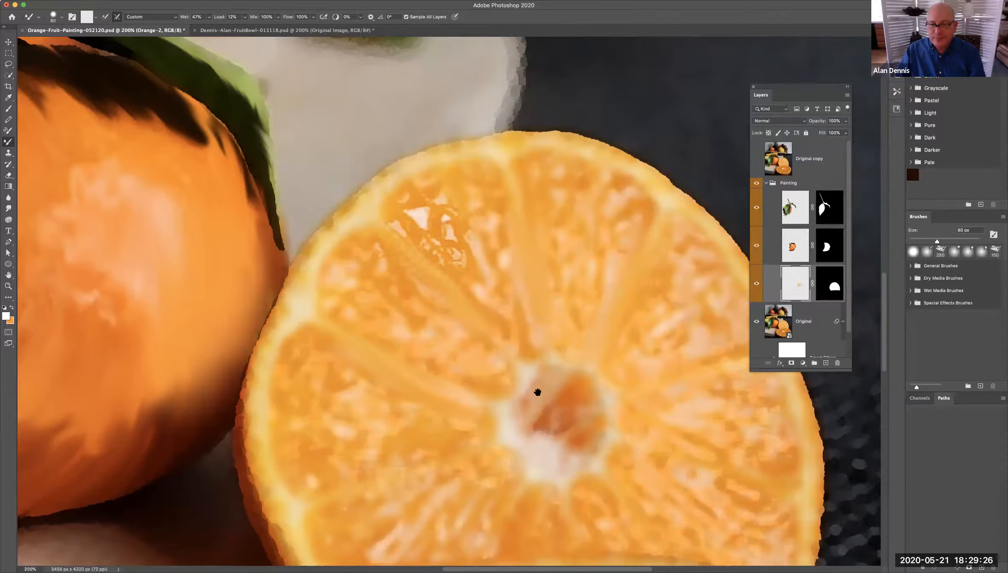
scroll(538, 392, right, 5)
mouse_move(488, 163)
mouse_down()
mouse_move(518, 178)
mouse_move(451, 143)
mouse_move(326, 137)
mouse_move(377, 139)
mouse_move(343, 134)
mouse_move(246, 156)
mouse_move(207, 199)
mouse_move(273, 145)
mouse_move(161, 243)
mouse_up()
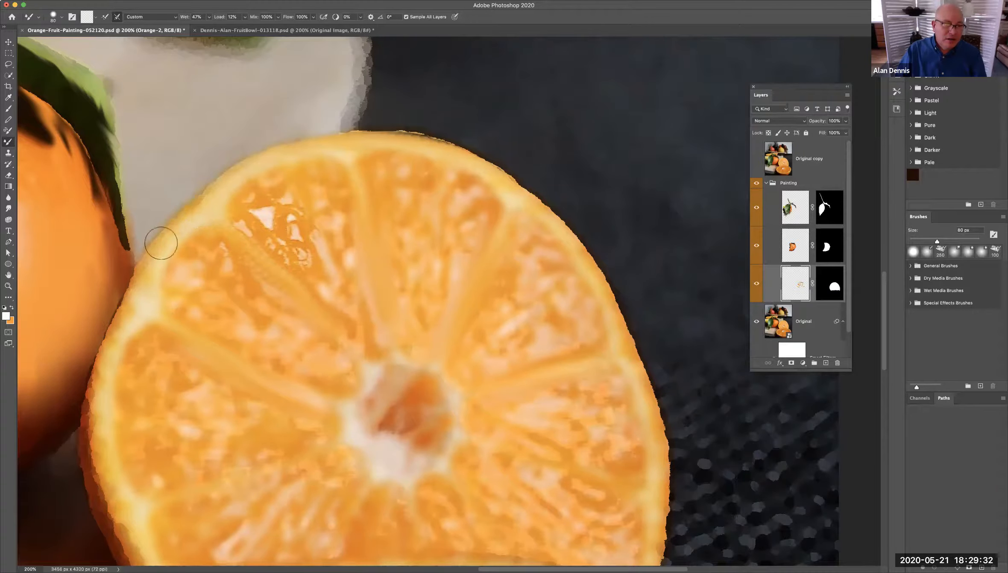
Blend the right rim, the lower and right membranes, and the pulp of the right and upper-left segments on the upright orange half
scroll(308, 234, down, 5)
mouse_move(660, 257)
mouse_down()
mouse_move(636, 216)
mouse_move(671, 311)
mouse_move(672, 381)
mouse_move(658, 457)
mouse_move(550, 452)
mouse_up()
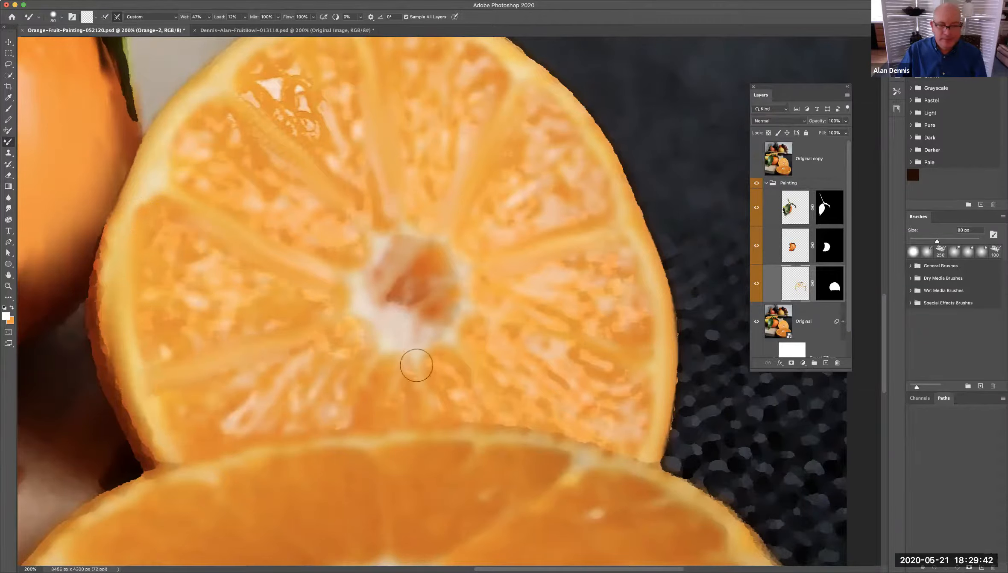
drag(463, 341, 540, 427)
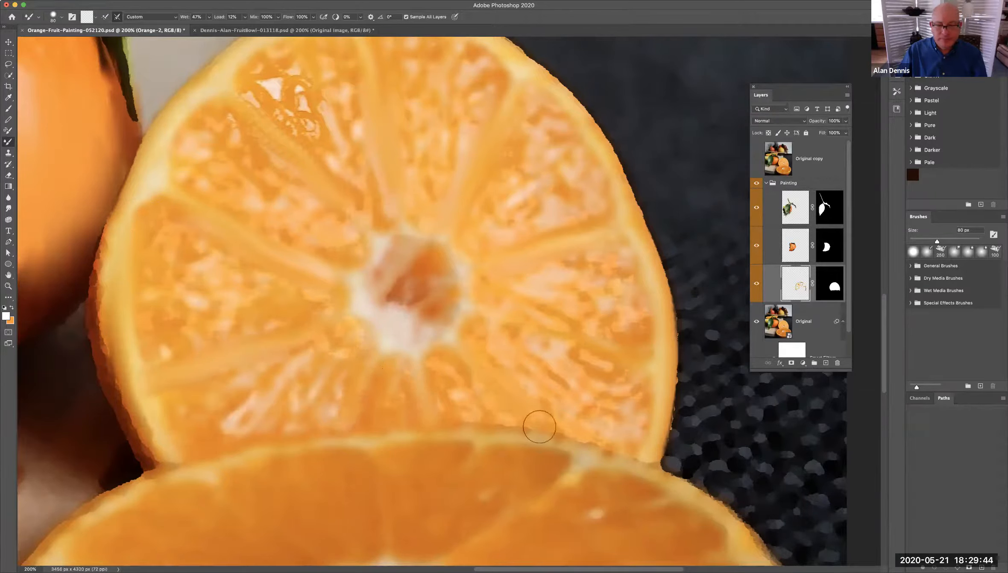
drag(466, 274, 653, 363)
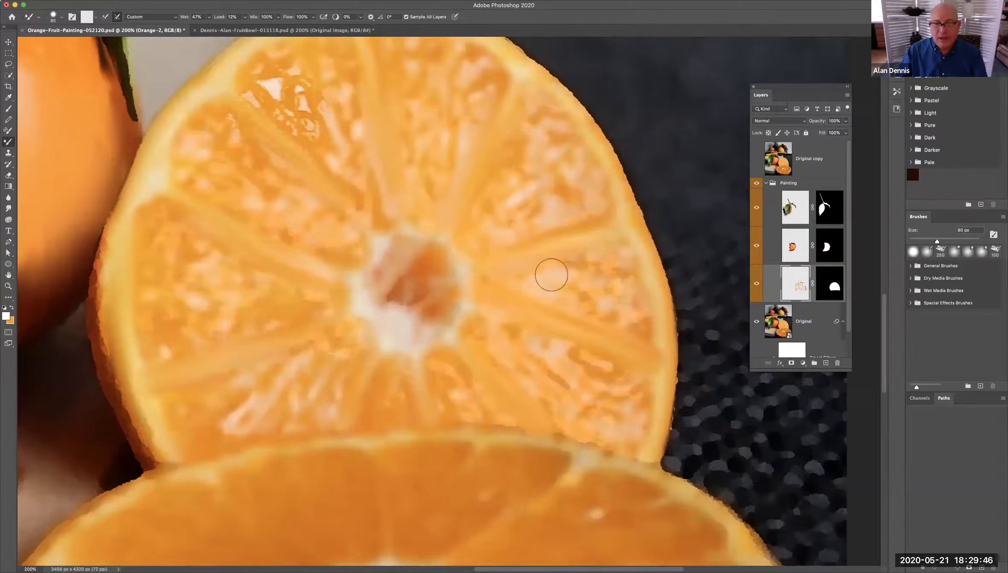
mouse_move(586, 276)
mouse_down()
mouse_move(572, 273)
mouse_move(586, 277)
mouse_move(584, 295)
mouse_up()
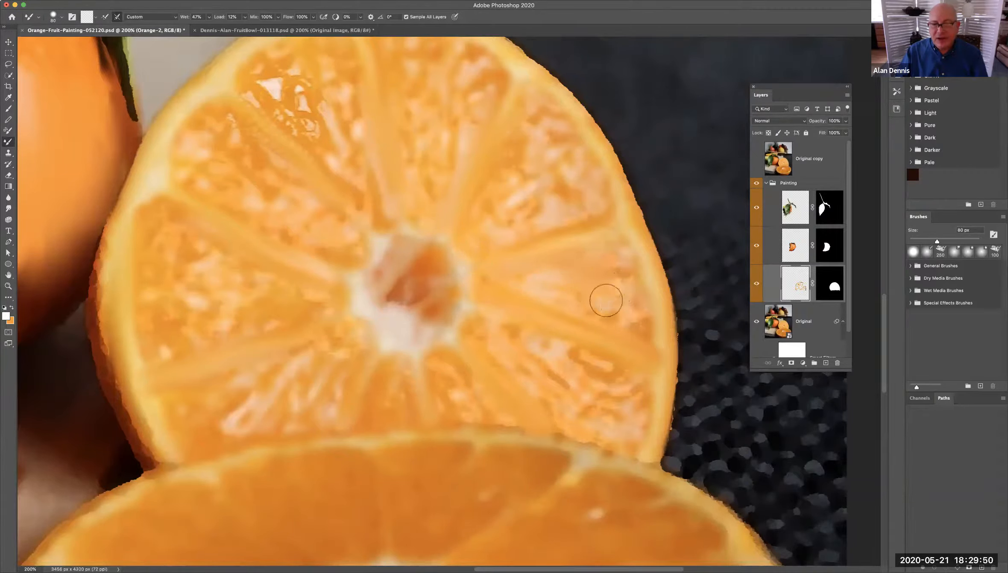
mouse_move(243, 159)
mouse_down()
mouse_move(216, 133)
mouse_move(226, 162)
mouse_move(213, 121)
mouse_move(192, 158)
mouse_move(205, 155)
mouse_move(233, 191)
mouse_move(218, 148)
mouse_up()
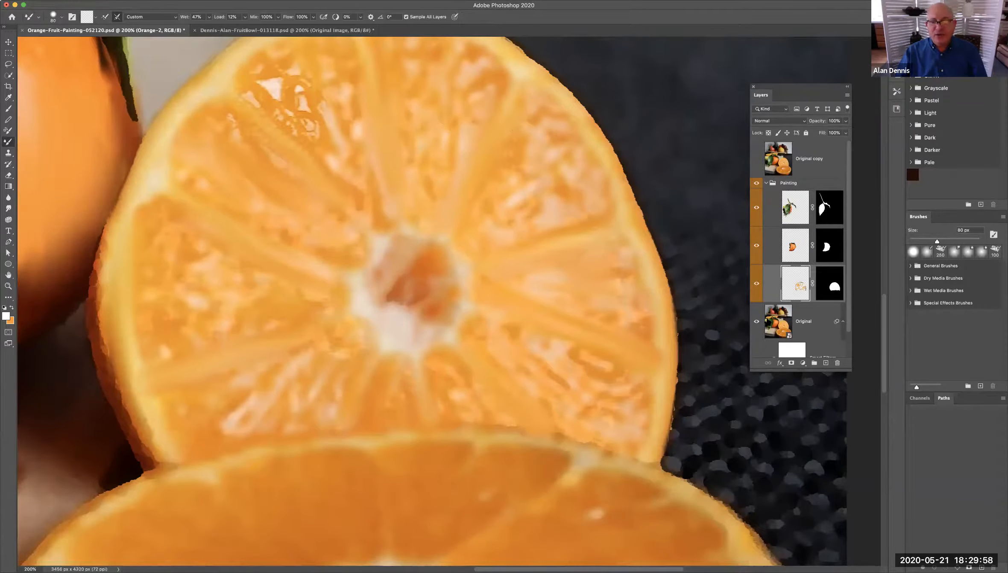
Paint black with the 300 px Brush on the Original layer's smart filter mask over the upright half's pulp segments and core
scroll(789, 332, down, 2)
click(791, 331)
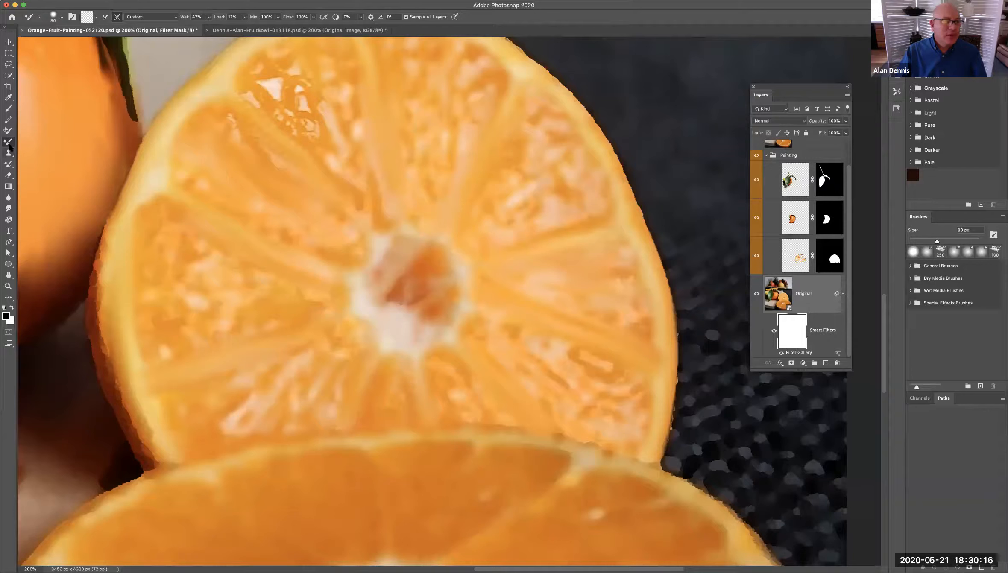
click(7, 110)
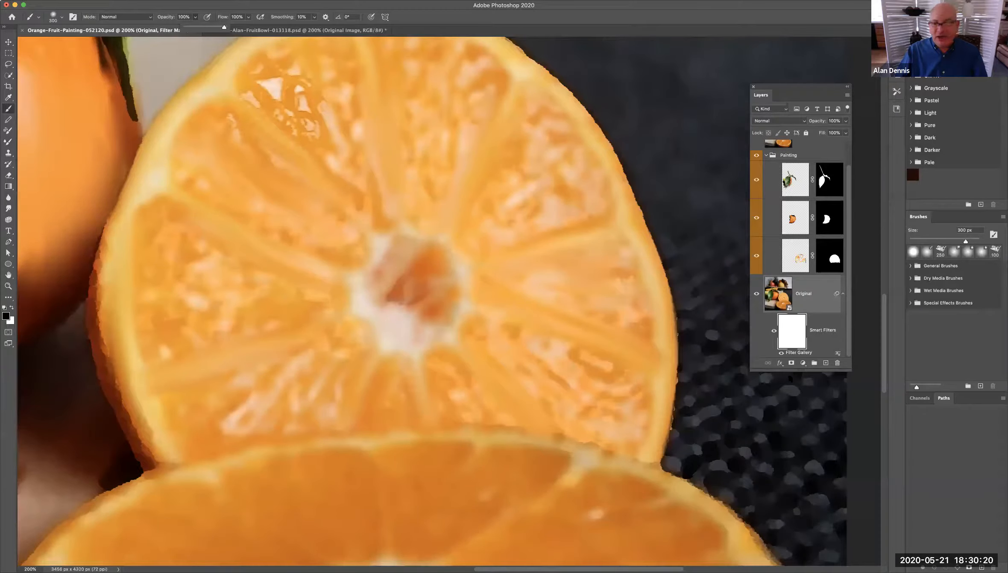
mouse_move(536, 254)
mouse_down()
mouse_move(481, 181)
mouse_move(532, 238)
mouse_move(444, 141)
mouse_move(466, 153)
mouse_move(342, 142)
mouse_move(312, 167)
mouse_move(258, 177)
mouse_move(236, 351)
mouse_move(221, 307)
mouse_up()
mouse_move(179, 338)
mouse_down()
mouse_move(486, 400)
mouse_move(555, 348)
mouse_up()
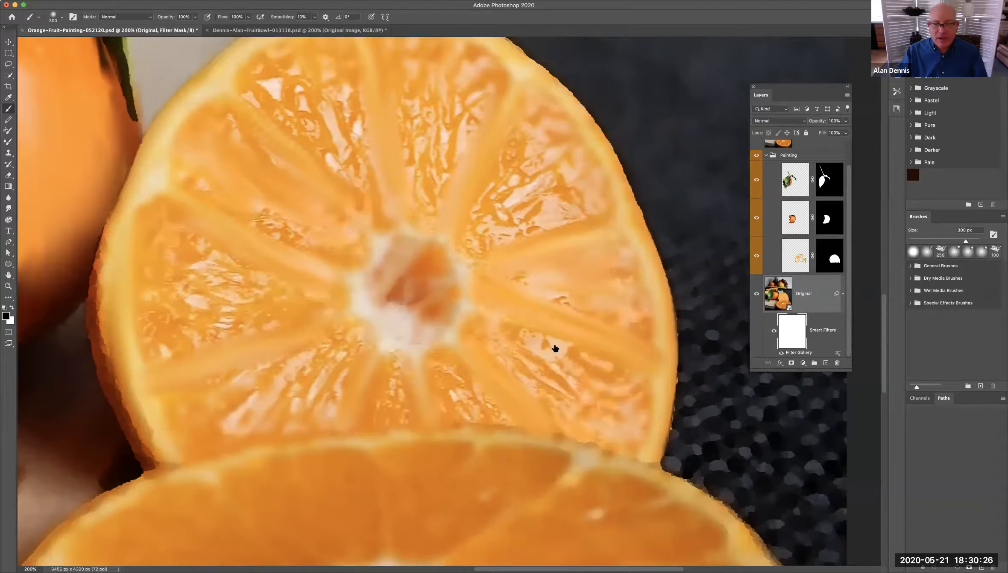
drag(420, 87, 352, 131)
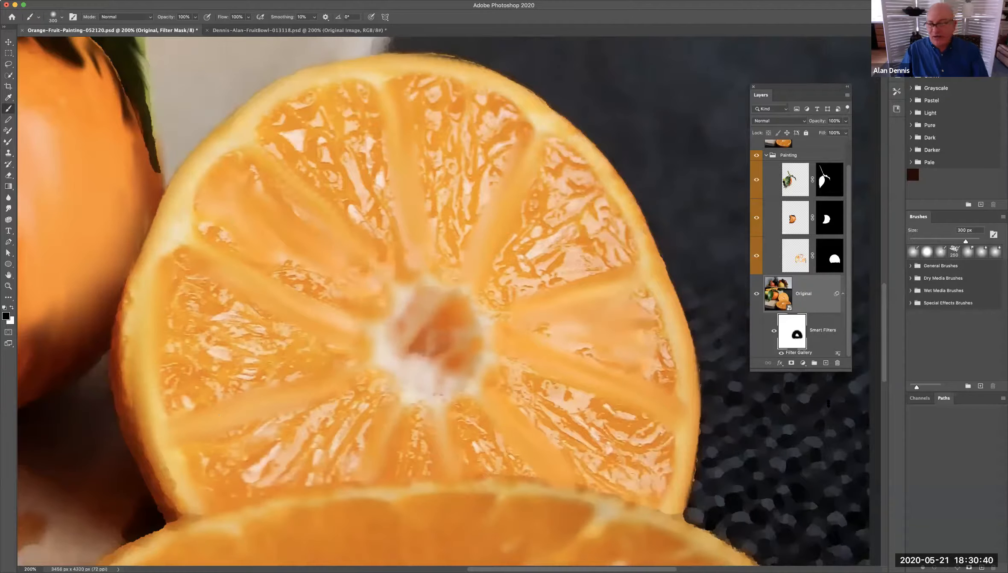
mouse_move(452, 323)
mouse_down()
mouse_move(406, 325)
mouse_move(415, 364)
mouse_up()
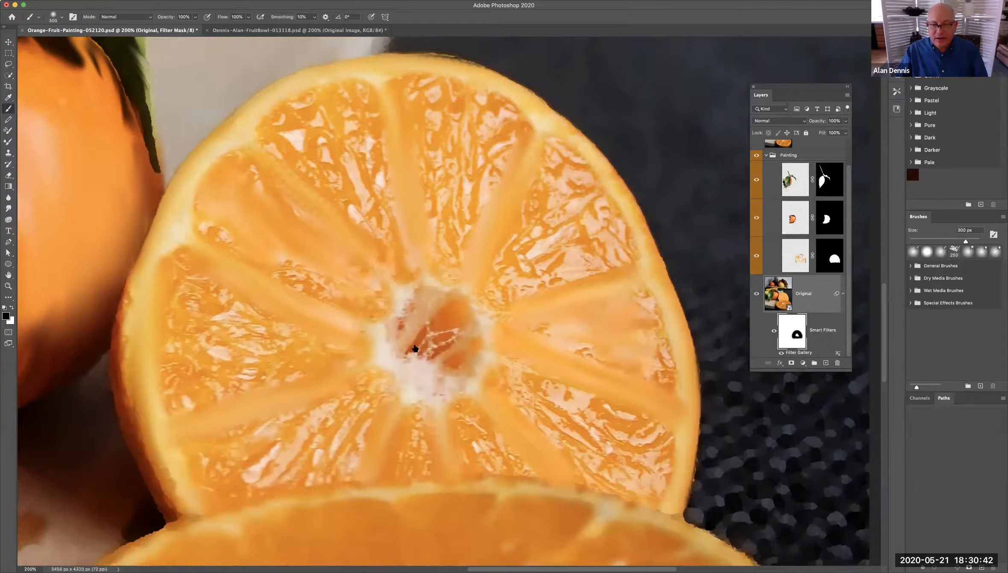
Display the smart filter mask on its own, fill its remaining gaps with black, and return to the image view
alt+click(791, 338)
mouse_move(402, 265)
mouse_down()
mouse_move(326, 327)
mouse_move(449, 257)
mouse_move(501, 388)
mouse_up()
mouse_move(344, 357)
mouse_down()
mouse_move(515, 379)
mouse_move(243, 226)
mouse_up()
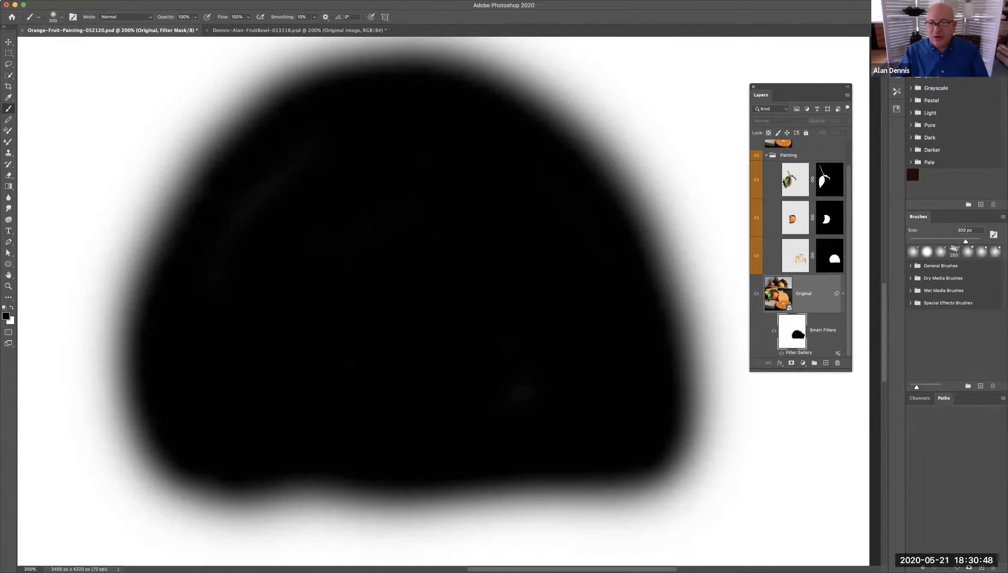
click(774, 293)
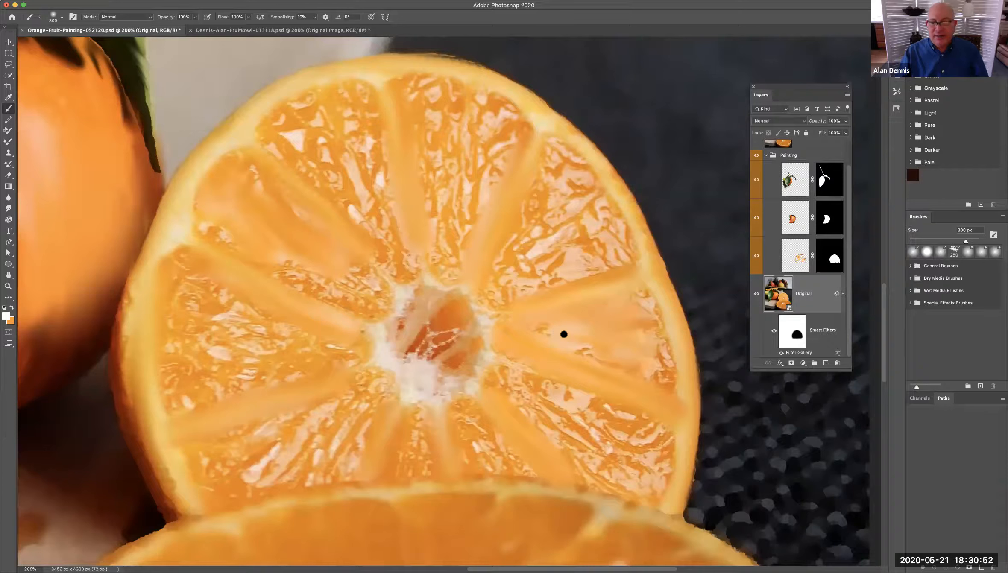
Reselect the Orange-2 layer and switch back to the Mixer Brush at 80 px
click(792, 256)
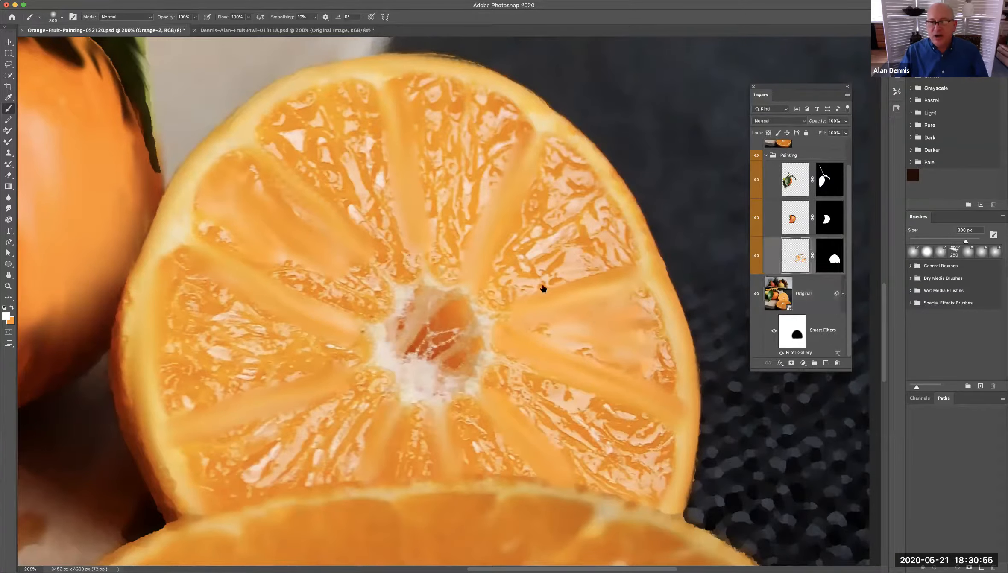
click(8, 130)
right_click(7, 142)
click(51, 172)
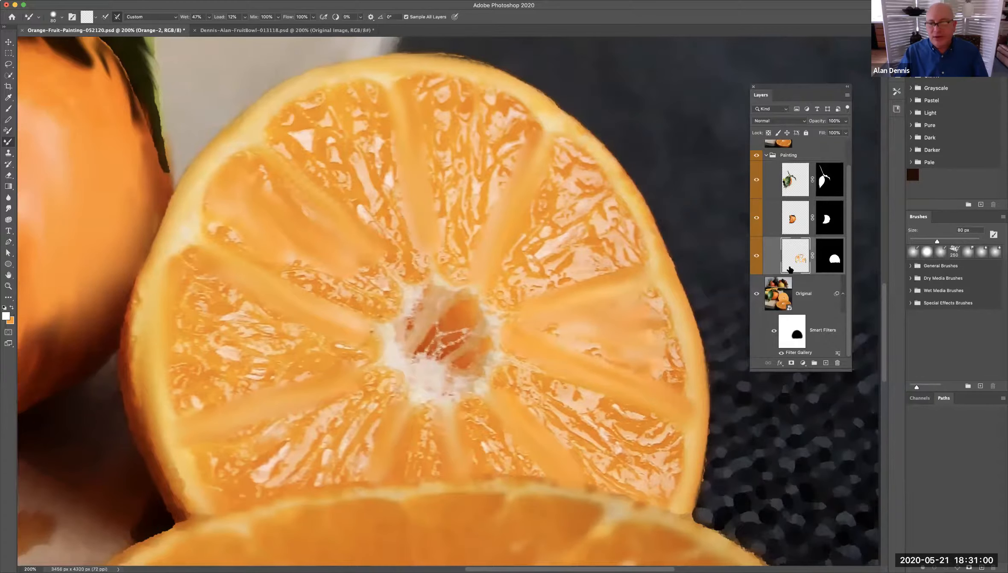
Blend the pulp of the upper-left segment with short strokes along its fibres, undoing the wide smear across the segment and rim
mouse_move(321, 158)
mouse_down()
mouse_move(320, 122)
mouse_move(360, 152)
mouse_move(374, 197)
mouse_move(353, 146)
mouse_move(357, 202)
mouse_move(320, 155)
mouse_move(291, 146)
mouse_move(305, 147)
mouse_move(348, 114)
mouse_move(342, 103)
mouse_move(351, 118)
mouse_move(367, 99)
mouse_move(355, 133)
mouse_move(345, 79)
mouse_move(408, 218)
mouse_move(369, 118)
mouse_move(305, 120)
mouse_move(410, 244)
mouse_move(404, 215)
mouse_move(264, 71)
mouse_move(456, 215)
mouse_up()
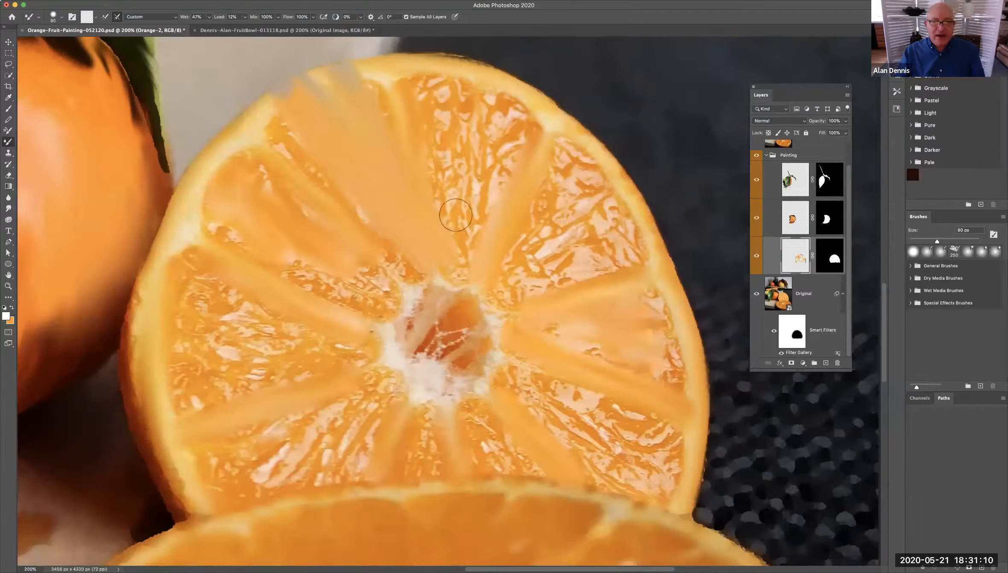
key(ctrl+z)
key(ctrl+z)
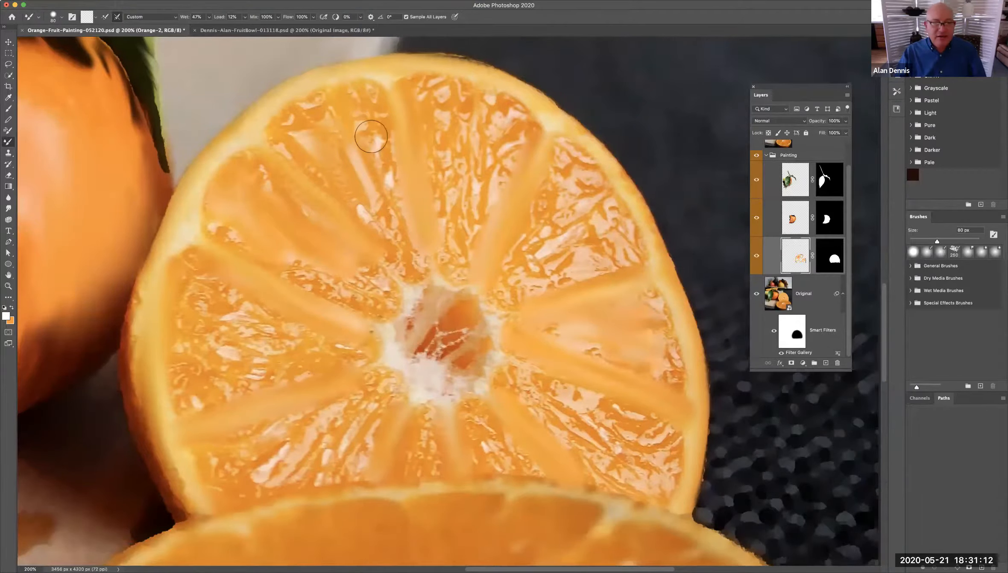
mouse_move(367, 207)
mouse_down()
mouse_move(355, 198)
mouse_move(395, 219)
mouse_up()
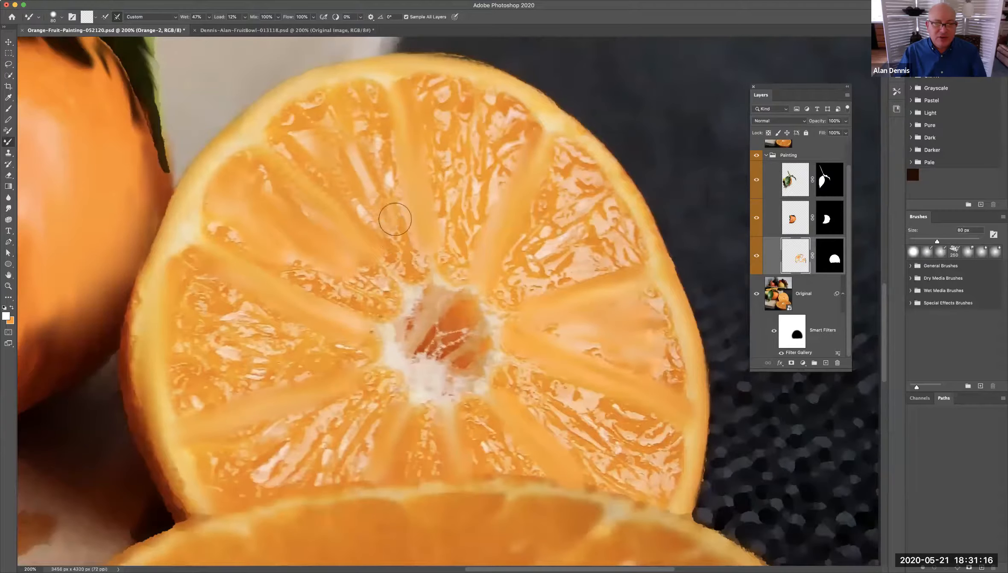
mouse_move(349, 90)
mouse_down()
mouse_move(373, 105)
mouse_move(311, 102)
mouse_move(290, 126)
mouse_move(297, 150)
mouse_move(283, 137)
mouse_move(324, 158)
mouse_move(329, 179)
mouse_move(308, 163)
mouse_move(339, 183)
mouse_move(323, 163)
mouse_move(388, 154)
mouse_move(358, 125)
mouse_move(368, 127)
mouse_move(393, 191)
mouse_move(389, 180)
mouse_move(362, 211)
mouse_up()
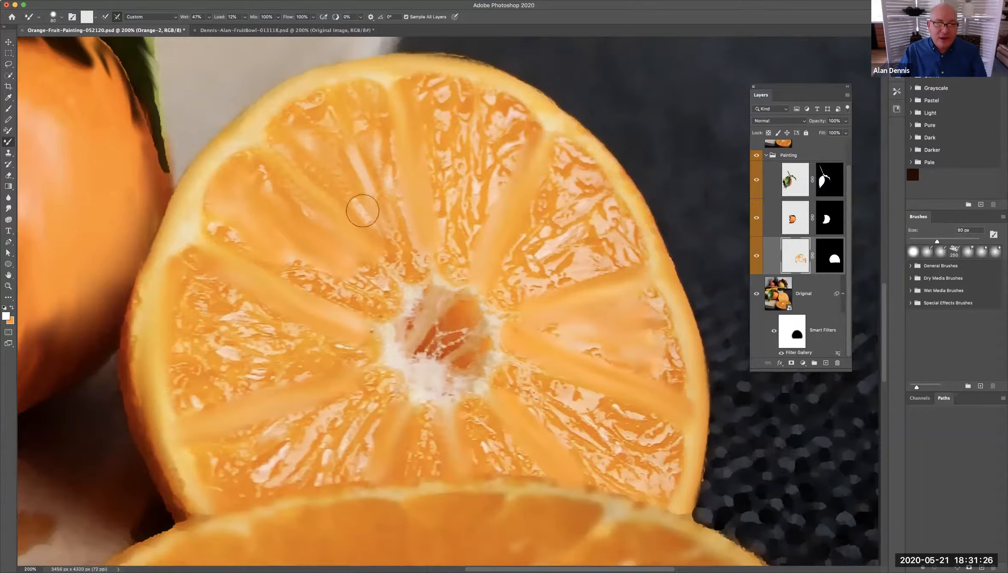
Reduce the Mixer Brush to 50 px for blending finer detail in the upper pulp segments
key(bracketleft)
key(bracketleft)
key(bracketleft)
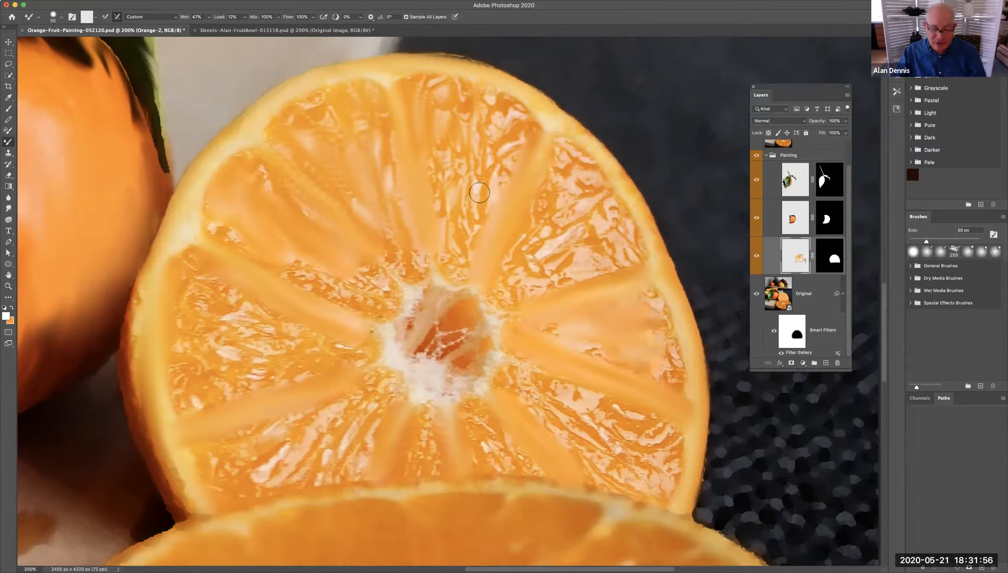
Sample a pale pulp highlight and dab highlights onto the upper-left segment using the regular Brush at 45 px
alt+click(479, 181)
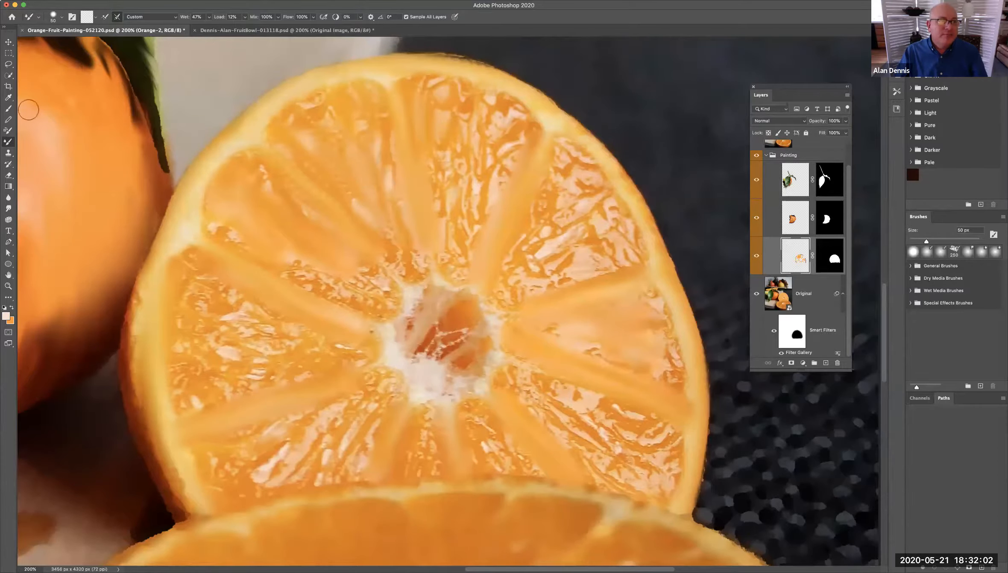
click(9, 109)
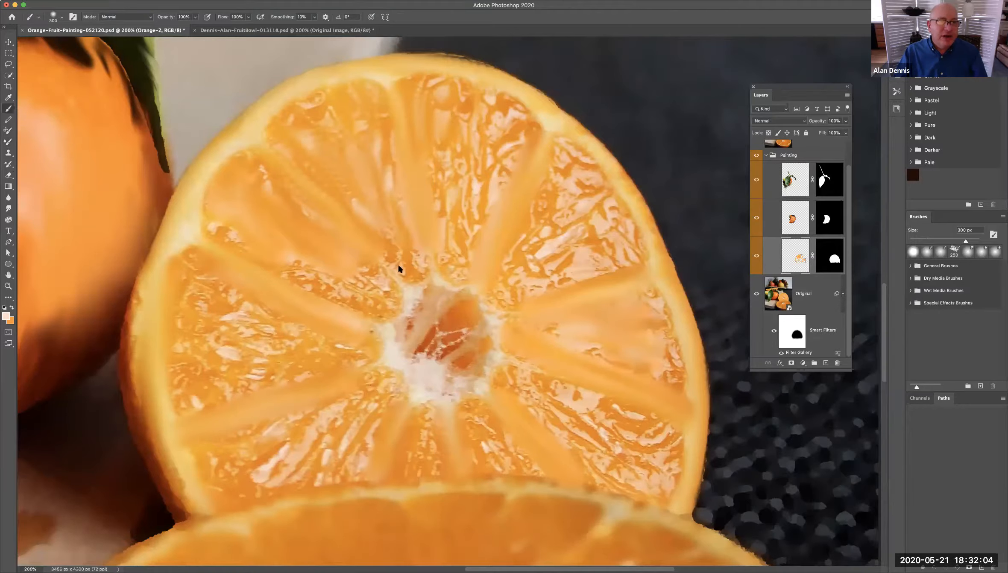
key(bracketleft)
key(bracketleft)
key(bracketleft)
key(bracketleft)
key(bracketleft)
key(bracketleft)
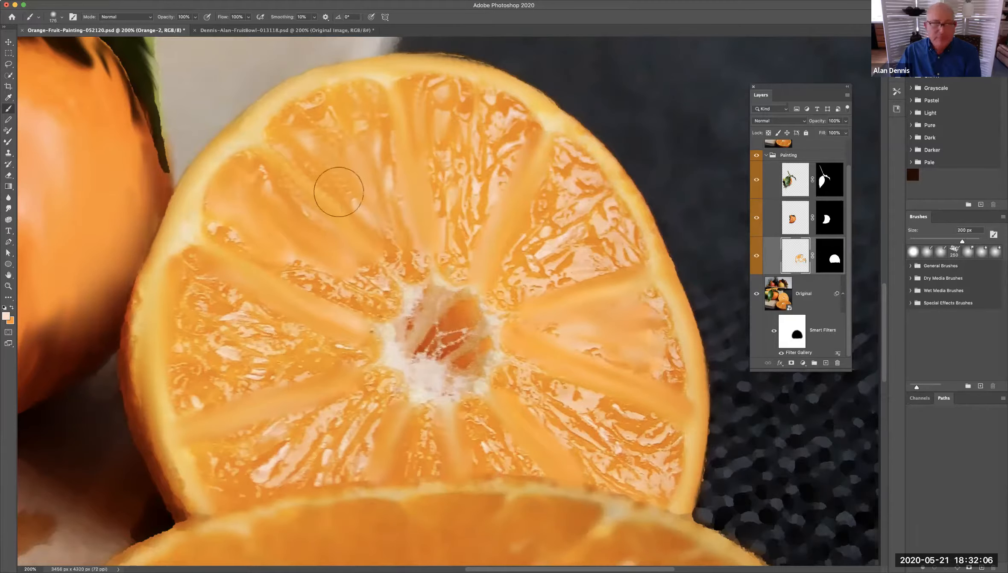
key(bracketleft)
key(bracketleft)
key(bracketleft)
key(bracketleft)
key(bracketleft)
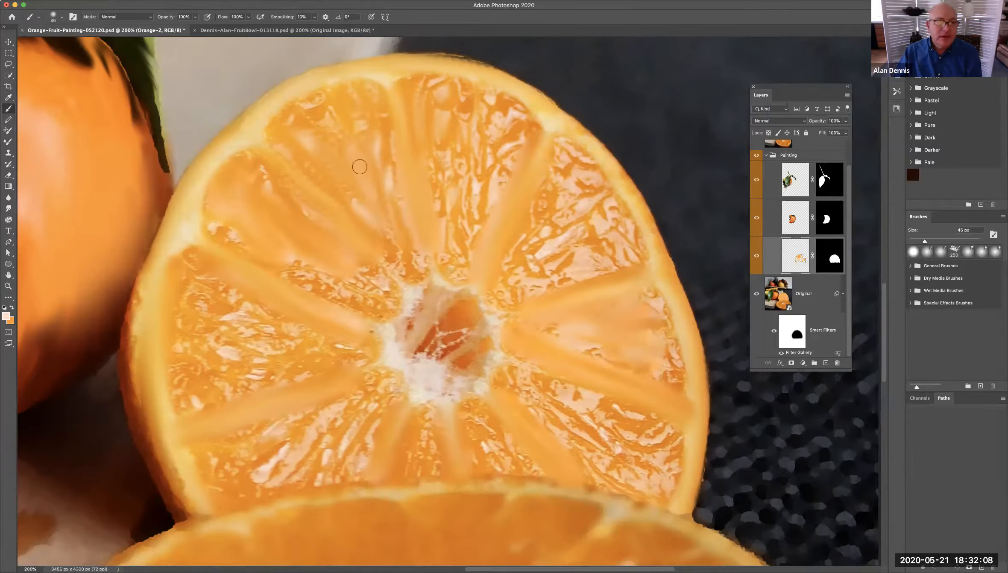
drag(357, 165, 367, 175)
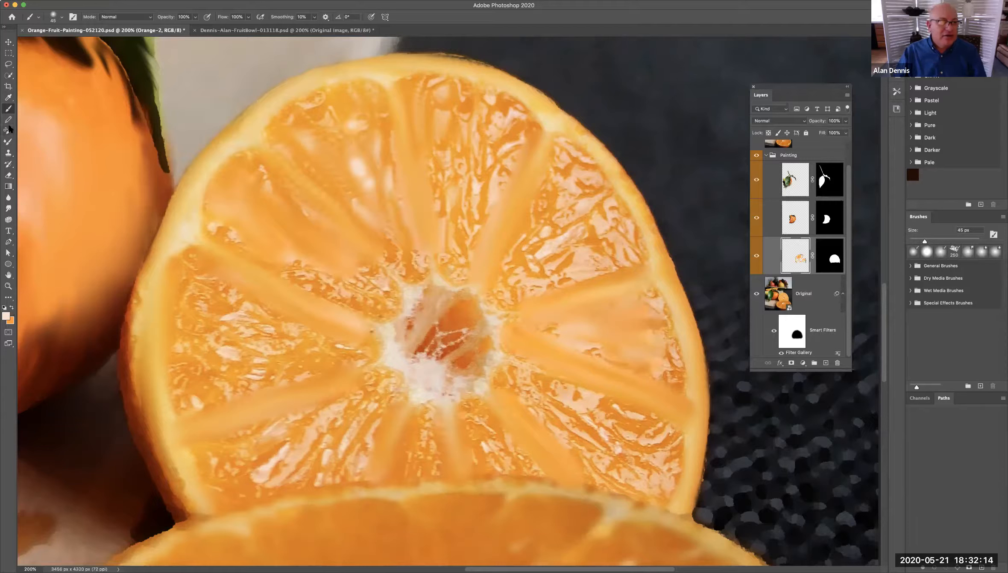
Return to the 50 px Mixer Brush and blend the upper-left pulp down toward the core
click(9, 142)
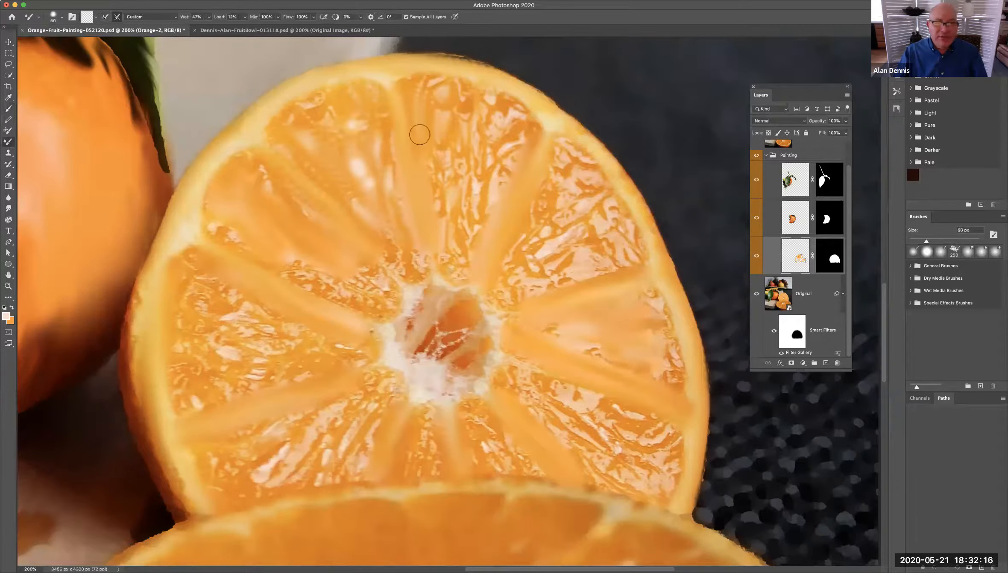
key(comma)
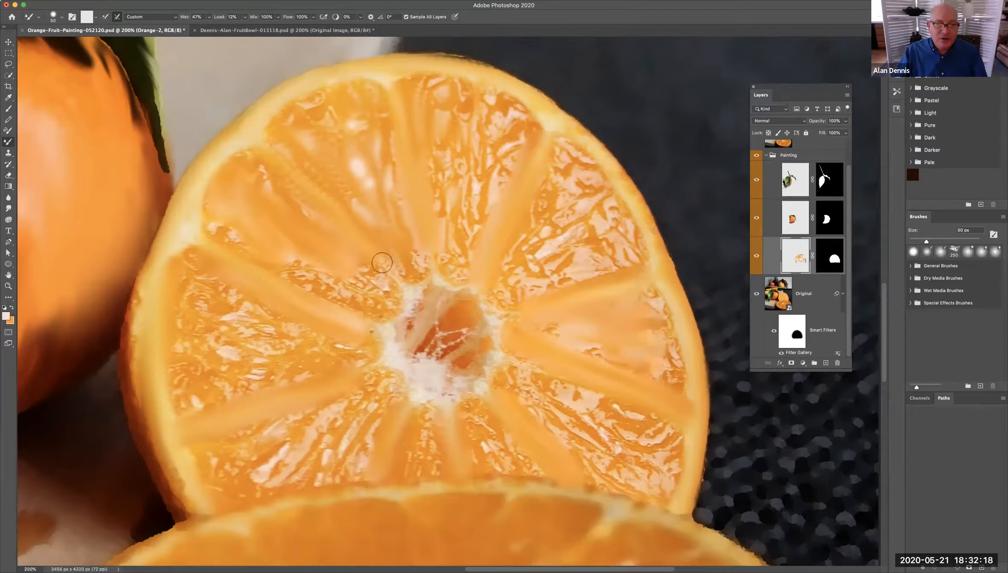
mouse_move(362, 275)
mouse_down()
mouse_move(340, 293)
mouse_move(360, 300)
mouse_move(319, 278)
mouse_move(344, 305)
mouse_move(291, 263)
mouse_up()
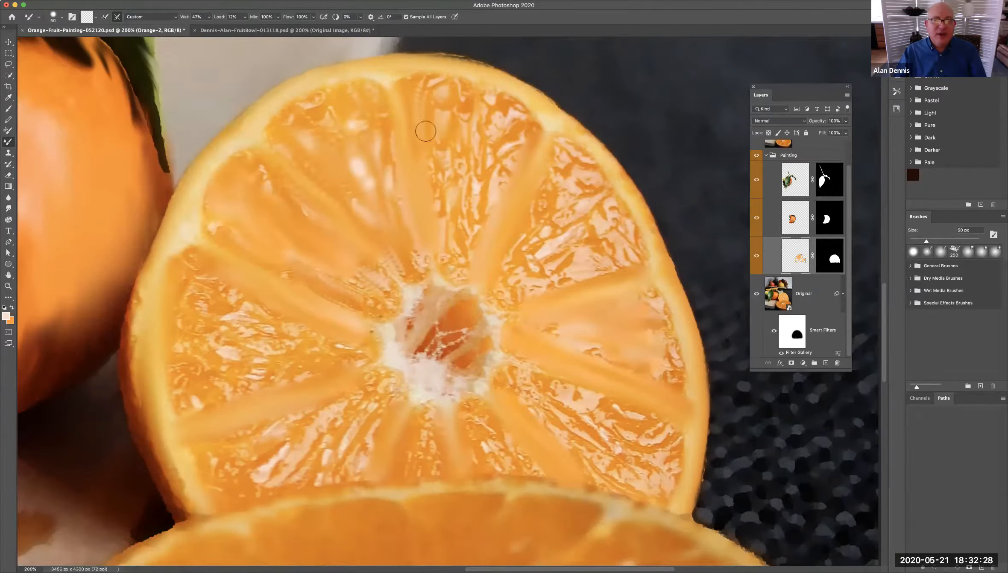
Smooth the ridged texture along the membrane between the two top segments at 700% zoom, undoing the horizontal stroke across it
click(410, 105)
click(416, 99)
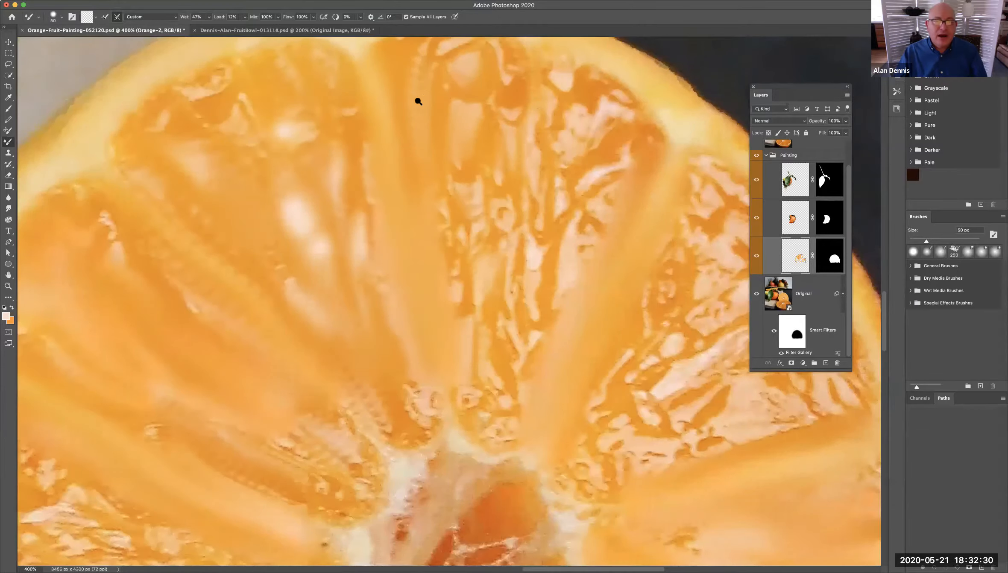
click(427, 98)
click(436, 98)
drag(457, 123, 460, 145)
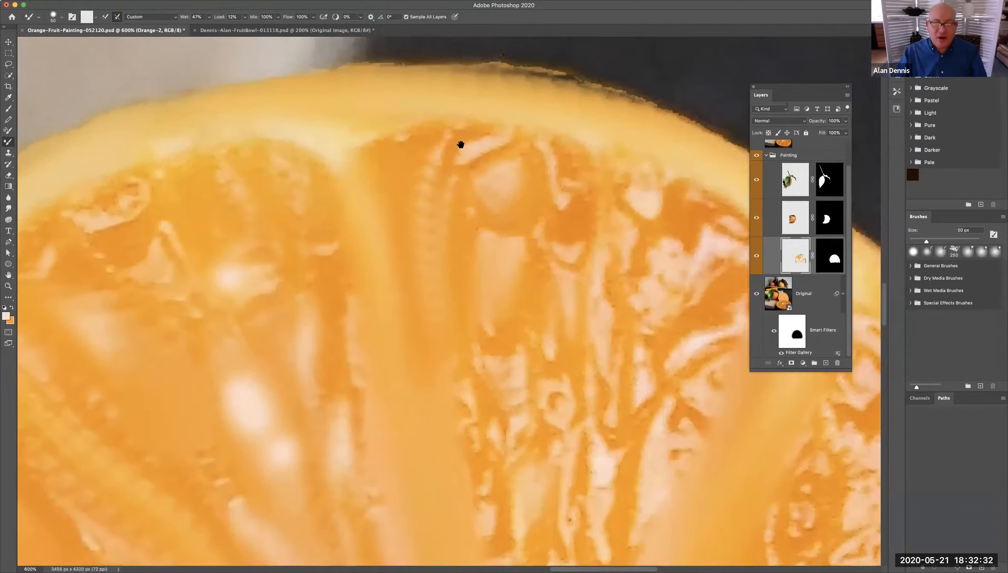
click(431, 276)
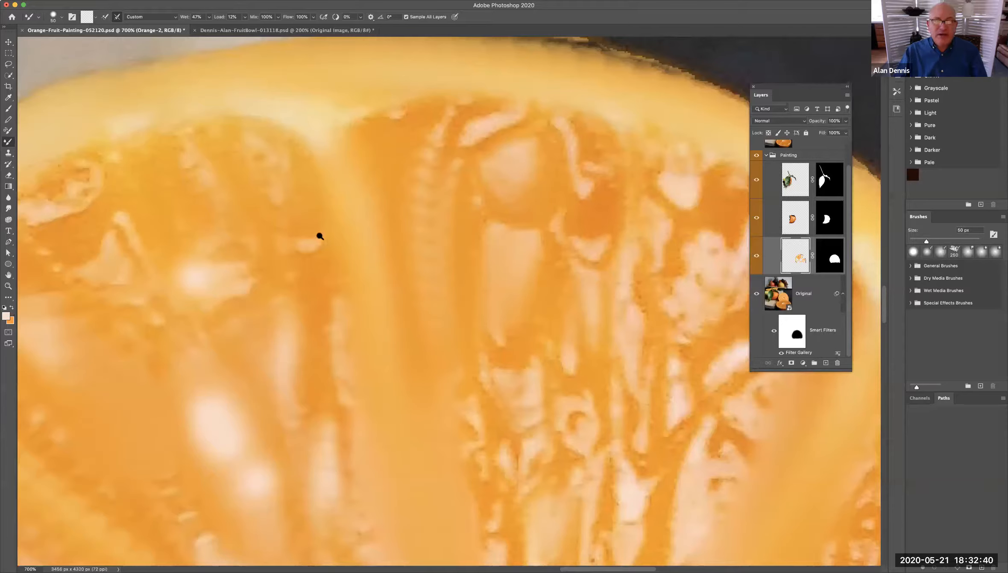
drag(629, 235, 732, 249)
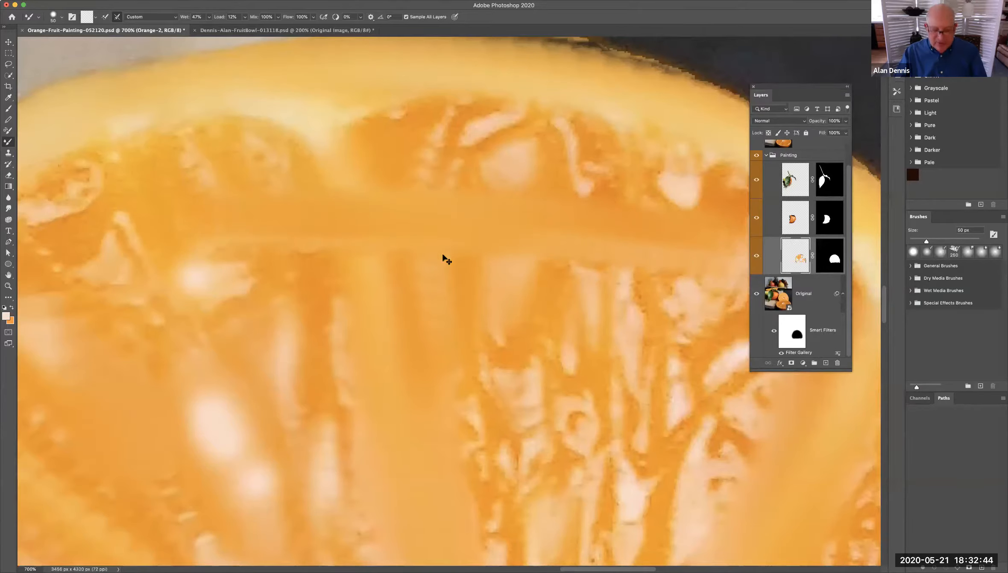
key(ctrl+z)
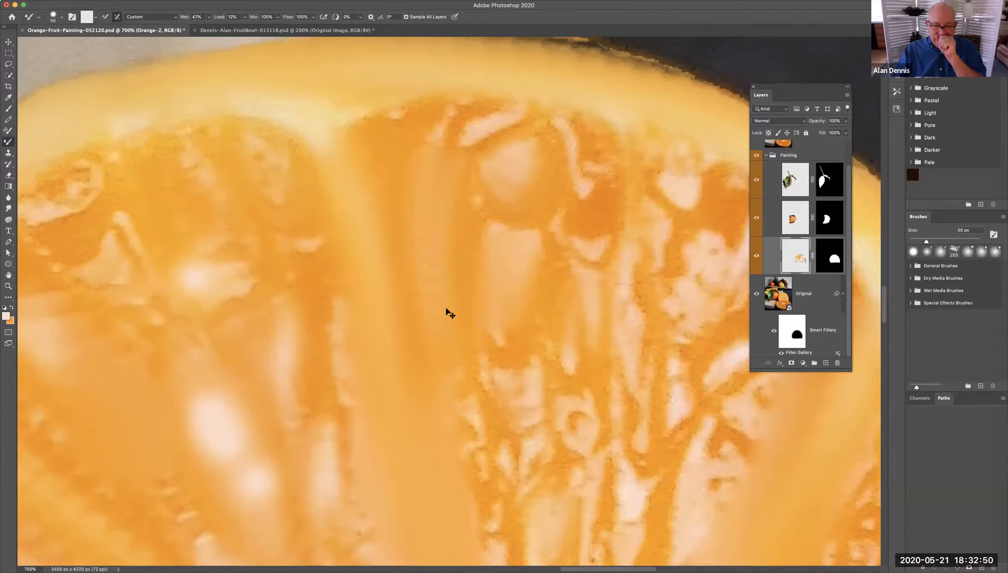
drag(433, 253, 416, 319)
Blend the ridged darker band along the lower edge of the upper-left segment near the core
scroll(415, 318, down, 5)
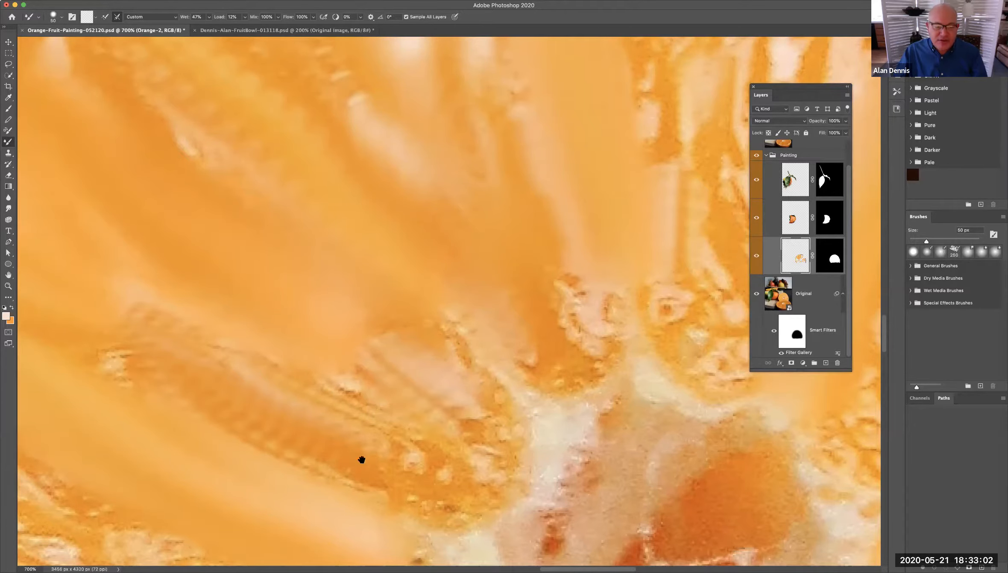
mouse_move(358, 455)
mouse_down()
mouse_move(412, 378)
mouse_move(399, 378)
mouse_up()
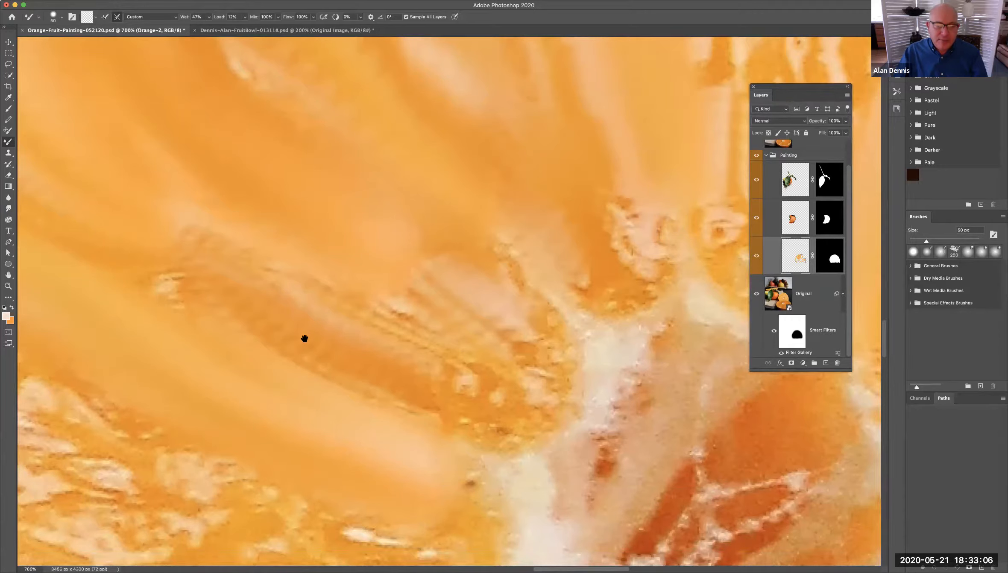
drag(170, 262, 192, 282)
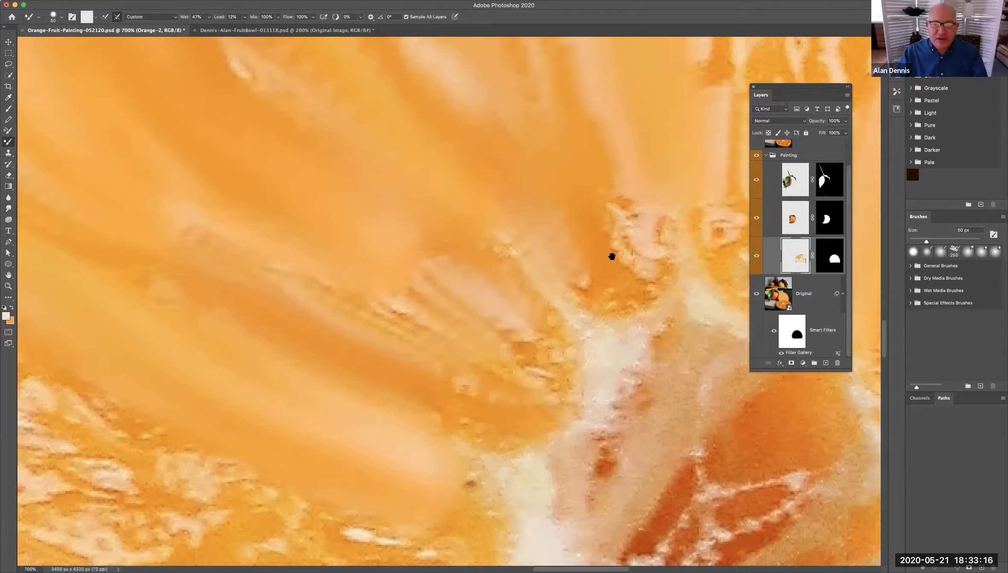
drag(393, 362, 576, 245)
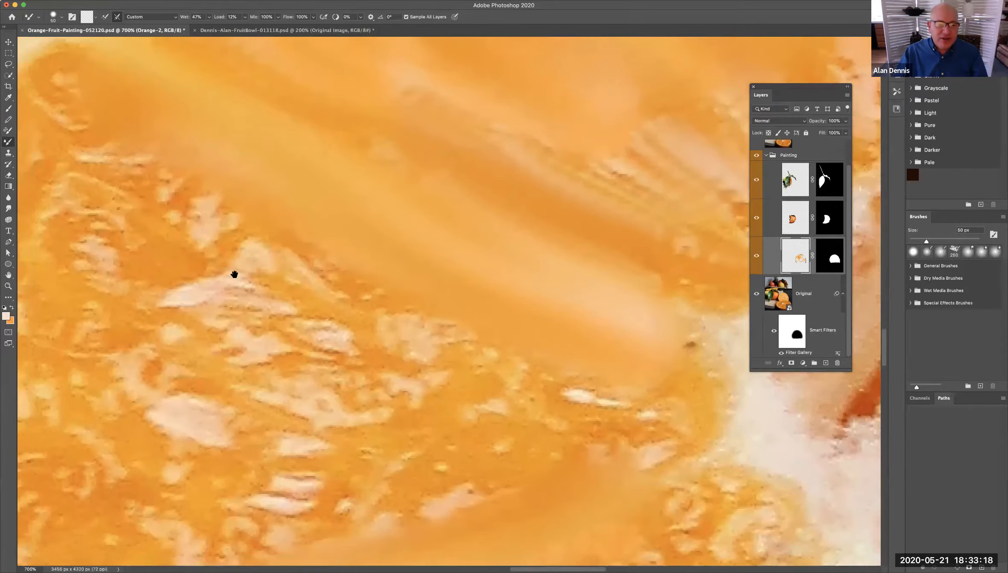
alt+click(379, 326)
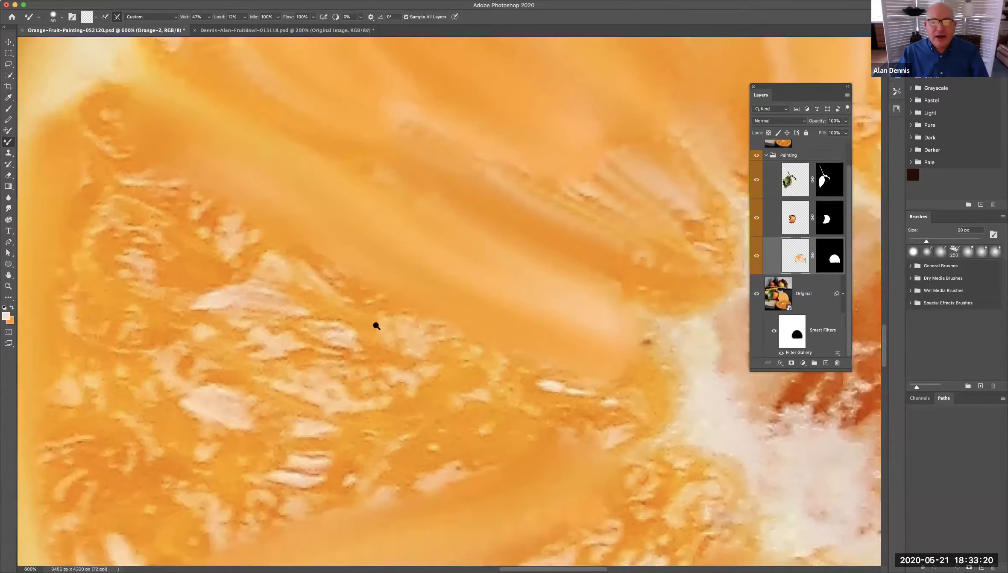
alt+click(377, 327)
click(542, 324)
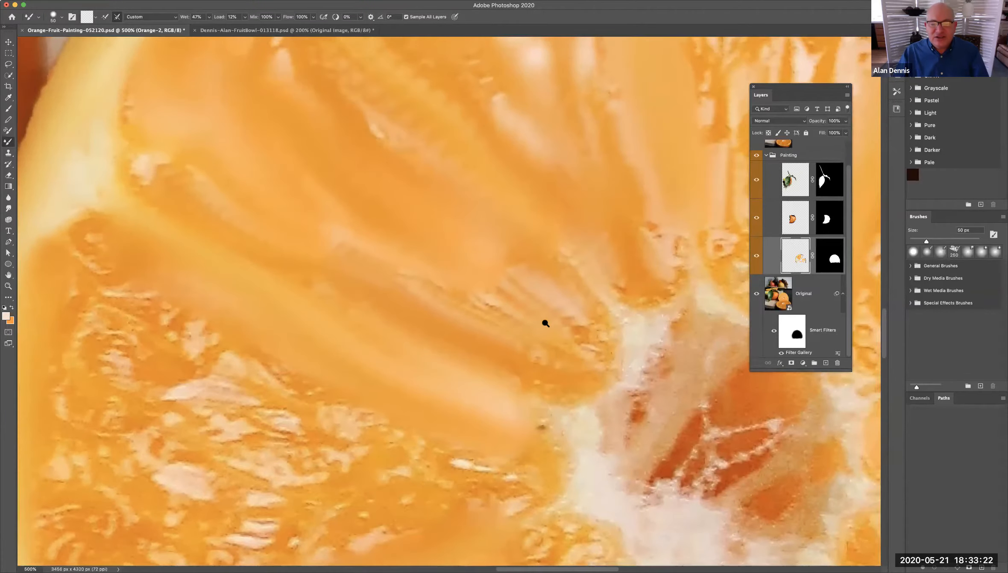
click(542, 323)
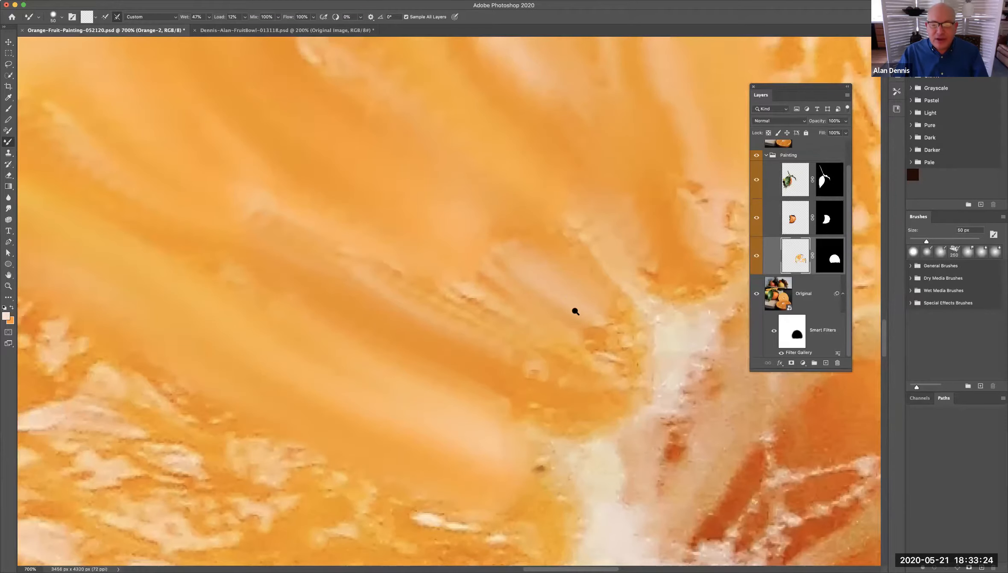
alt+click(406, 265)
alt+click(402, 256)
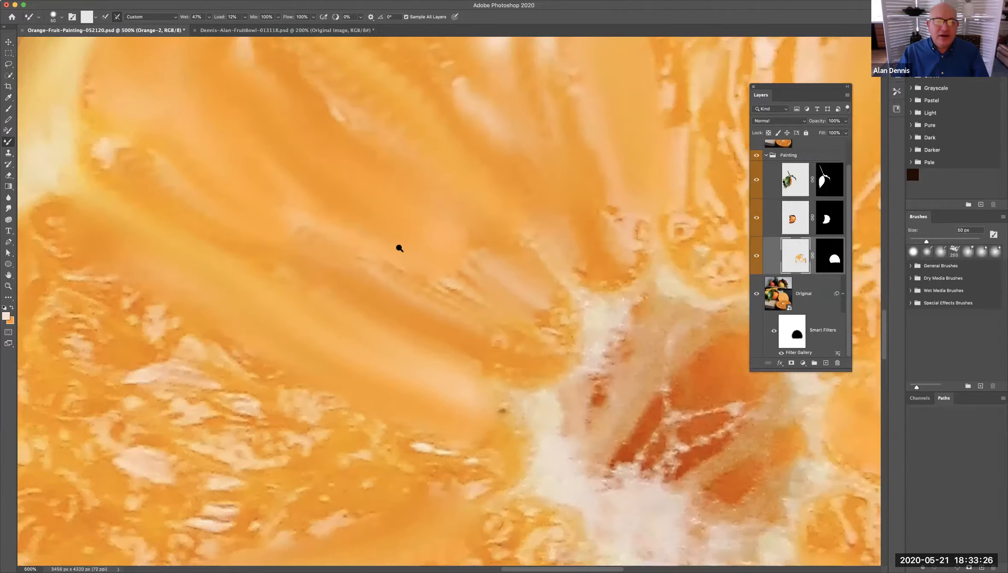
Reduce the Mixer Brush to 25 px and smooth the ridged pulp in the top-centre segment at 400% zoom
alt+click(396, 248)
drag(436, 305, 485, 462)
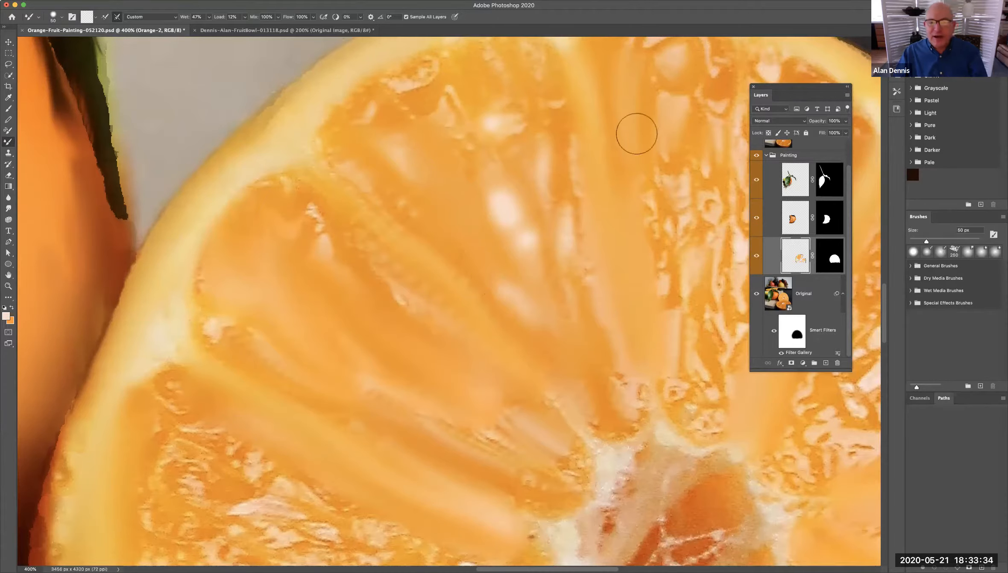
key(space)
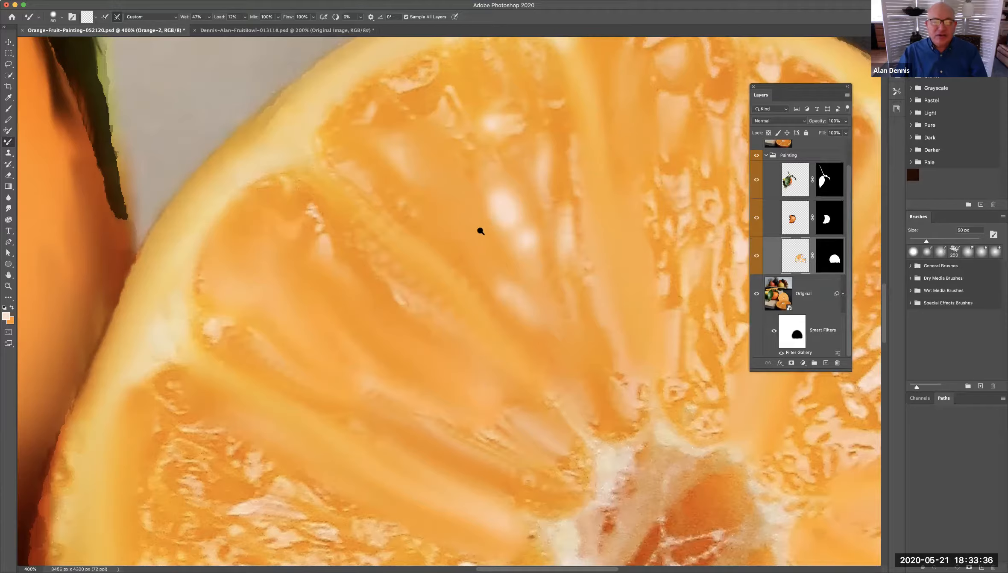
alt+super+click(480, 231)
alt+super+click(487, 254)
scroll(450, 216, down, 2)
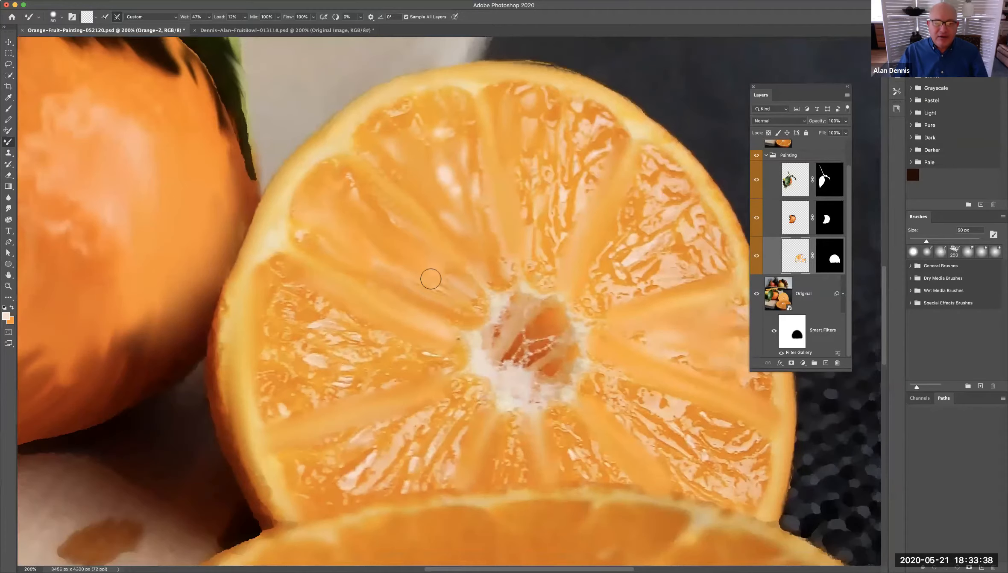
super+click(557, 158)
super+click(555, 155)
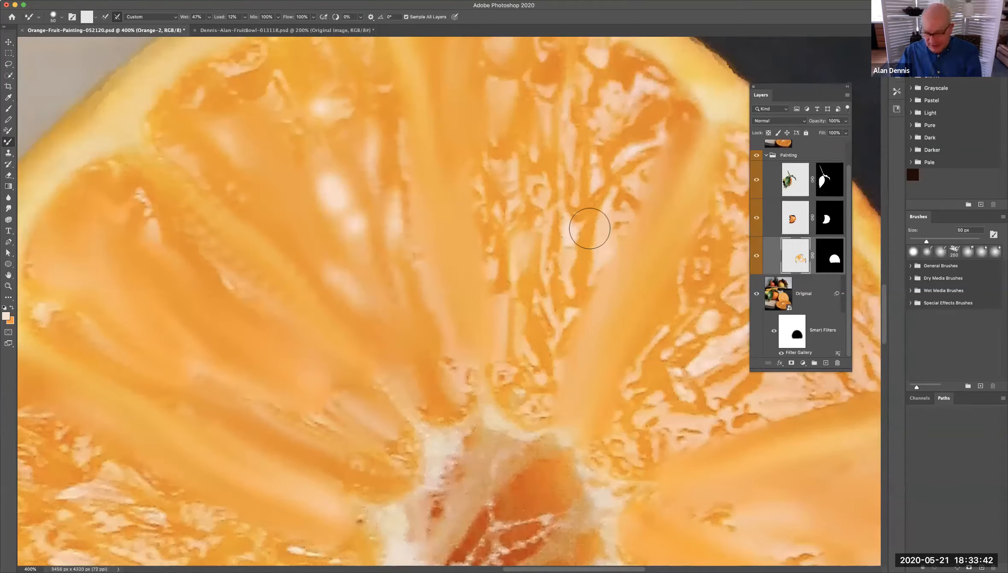
key(bracketleft)
key(bracketleft)
key(bracketleft)
key(bracketleft)
key(bracketleft)
mouse_move(586, 248)
mouse_down()
mouse_move(585, 275)
mouse_move(603, 218)
mouse_move(608, 228)
mouse_move(617, 208)
mouse_move(627, 210)
mouse_move(562, 234)
mouse_move(576, 268)
mouse_move(568, 218)
mouse_move(568, 317)
mouse_move(547, 322)
mouse_move(542, 310)
mouse_move(540, 348)
mouse_move(534, 319)
mouse_move(542, 354)
mouse_move(533, 375)
mouse_move(521, 321)
mouse_move(522, 269)
mouse_move(526, 286)
mouse_move(533, 265)
mouse_move(510, 267)
mouse_move(505, 252)
mouse_move(497, 275)
mouse_move(504, 259)
mouse_move(490, 232)
mouse_move(489, 246)
mouse_move(514, 211)
mouse_move(503, 214)
mouse_move(507, 206)
mouse_move(521, 222)
mouse_move(503, 175)
mouse_move(482, 185)
mouse_move(540, 186)
mouse_move(524, 216)
mouse_move(528, 154)
mouse_move(528, 163)
mouse_move(539, 156)
mouse_move(511, 142)
mouse_move(491, 159)
mouse_move(489, 149)
mouse_move(517, 108)
mouse_move(520, 128)
mouse_move(549, 113)
mouse_move(567, 177)
mouse_move(554, 181)
mouse_move(602, 190)
mouse_move(592, 200)
mouse_move(577, 184)
mouse_move(592, 172)
mouse_up()
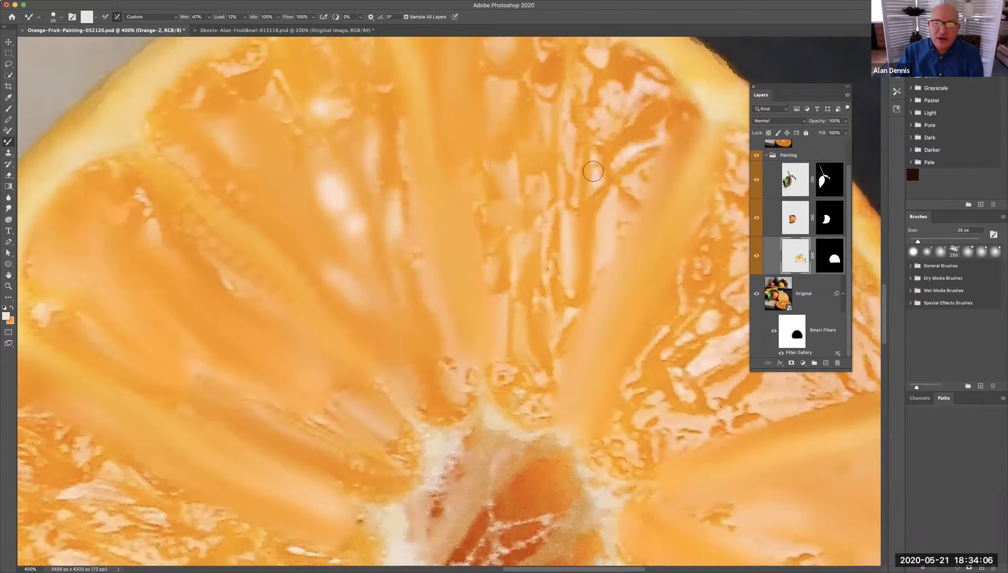
Blend the upper part of the top-centre segment and the narrow ridges running down its middle
scroll(531, 230, up, 5)
scroll(531, 229, right, 4)
mouse_move(427, 151)
mouse_down()
mouse_move(434, 105)
mouse_move(384, 98)
mouse_move(410, 94)
mouse_move(486, 152)
mouse_up()
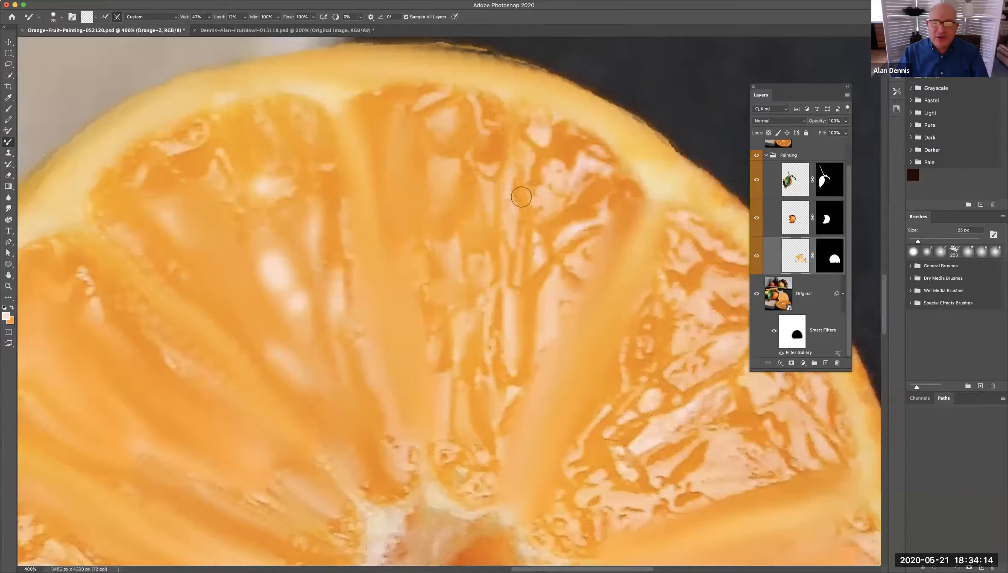
mouse_move(522, 175)
mouse_down()
mouse_move(513, 132)
mouse_move(475, 103)
mouse_move(487, 162)
mouse_move(466, 150)
mouse_move(467, 168)
mouse_move(457, 140)
mouse_move(566, 156)
mouse_move(576, 147)
mouse_move(549, 174)
mouse_move(553, 154)
mouse_move(517, 180)
mouse_move(530, 159)
mouse_move(506, 166)
mouse_move(542, 204)
mouse_move(533, 225)
mouse_move(501, 239)
mouse_move(495, 264)
mouse_move(487, 247)
mouse_move(477, 266)
mouse_up()
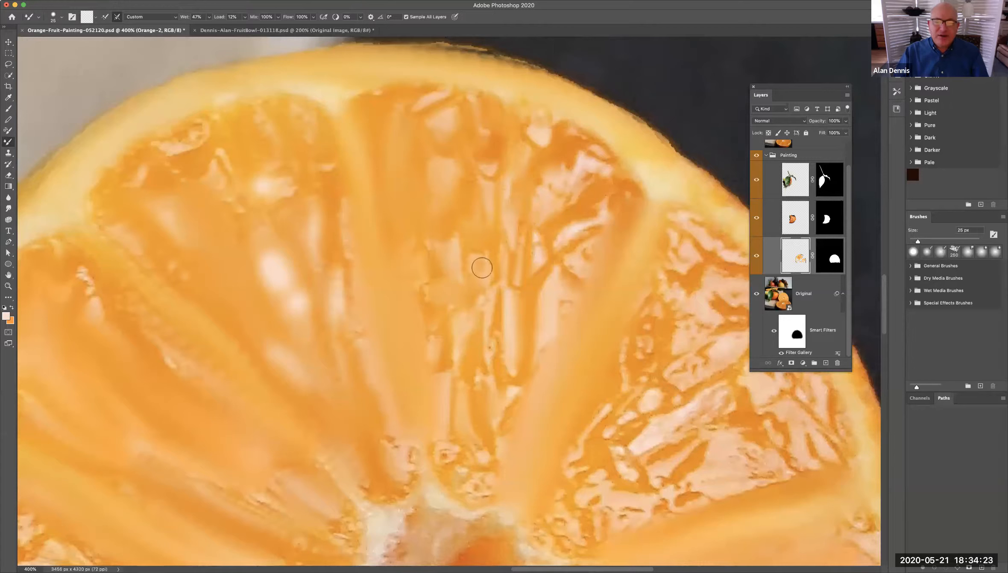
Streak the middle of the top-centre segment with the irregular textured 250 px brush tip and reduce the tip to 80 px
click(63, 18)
click(58, 79)
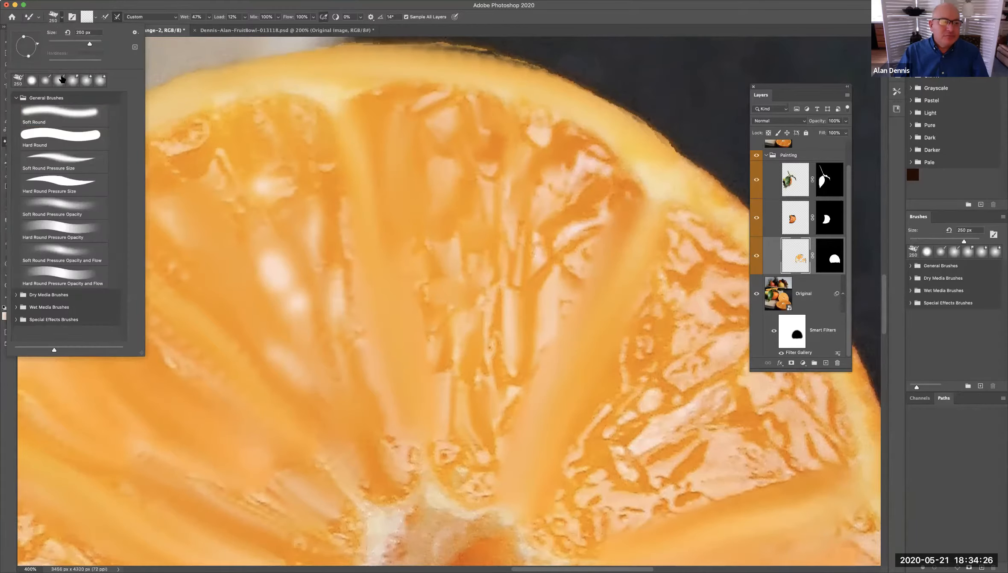
click(531, 185)
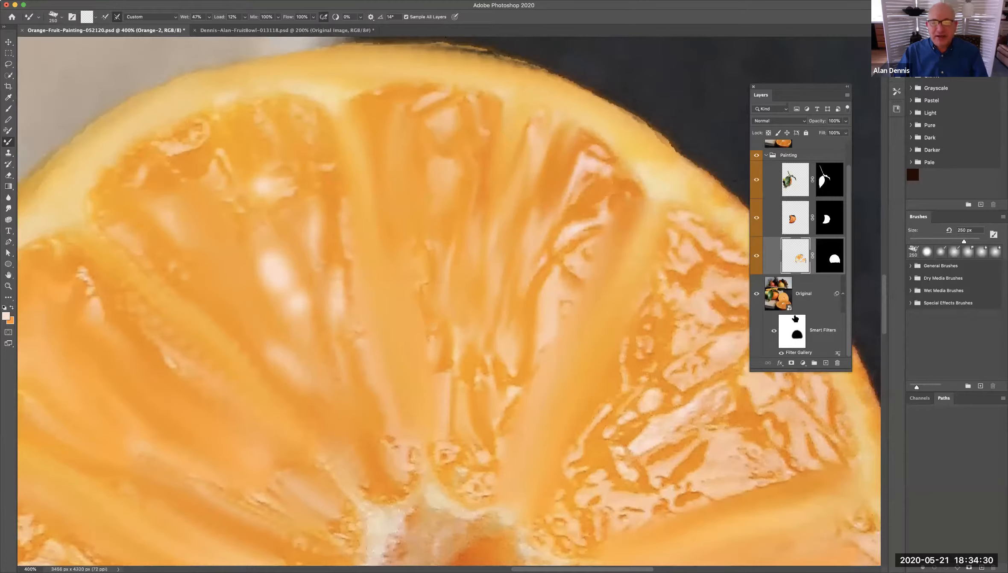
key(bracketleft)
key(bracketleft)
key(bracketleft)
key(bracketleft)
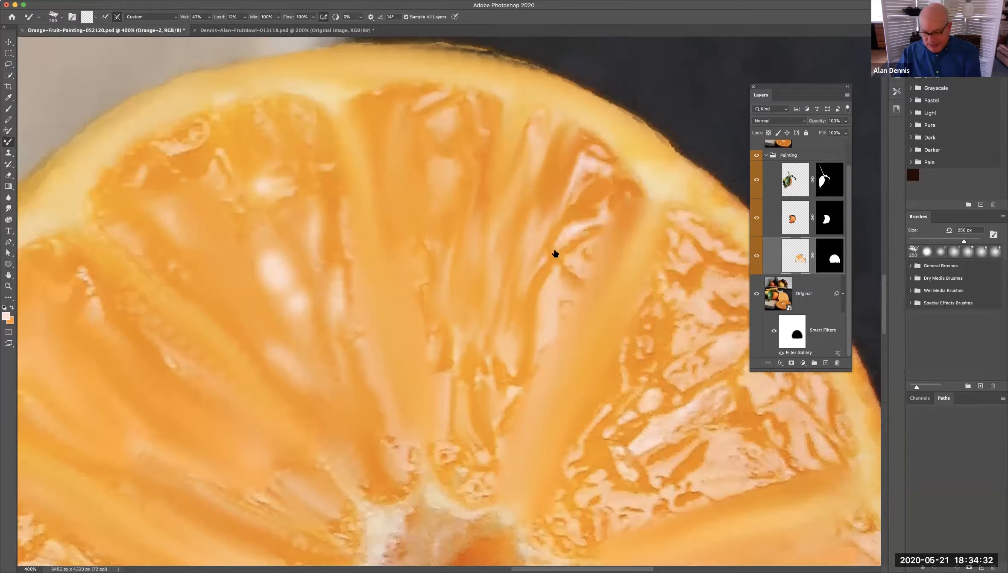
key(bracketleft)
key(bracketleft)
key(bracketleft)
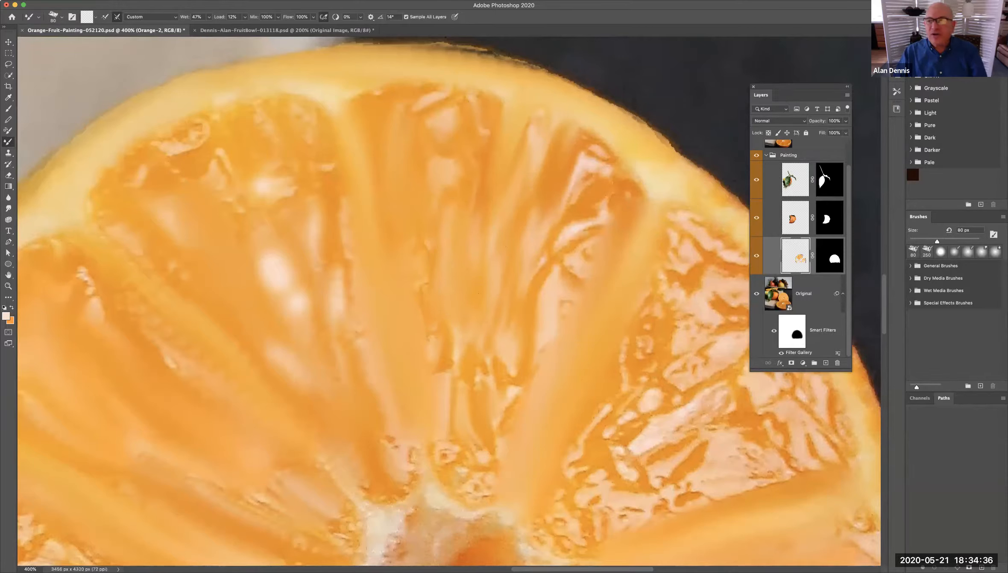
Rotate the brush tip to 74° and 98° while blending the ridged right side of the top-centre segment down toward the core
key(F5)
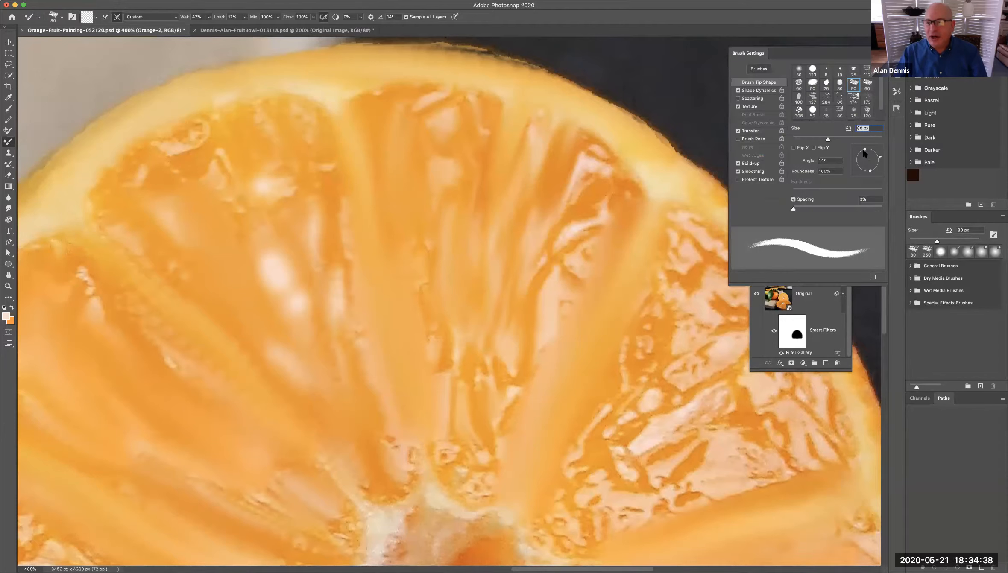
drag(855, 147, 870, 146)
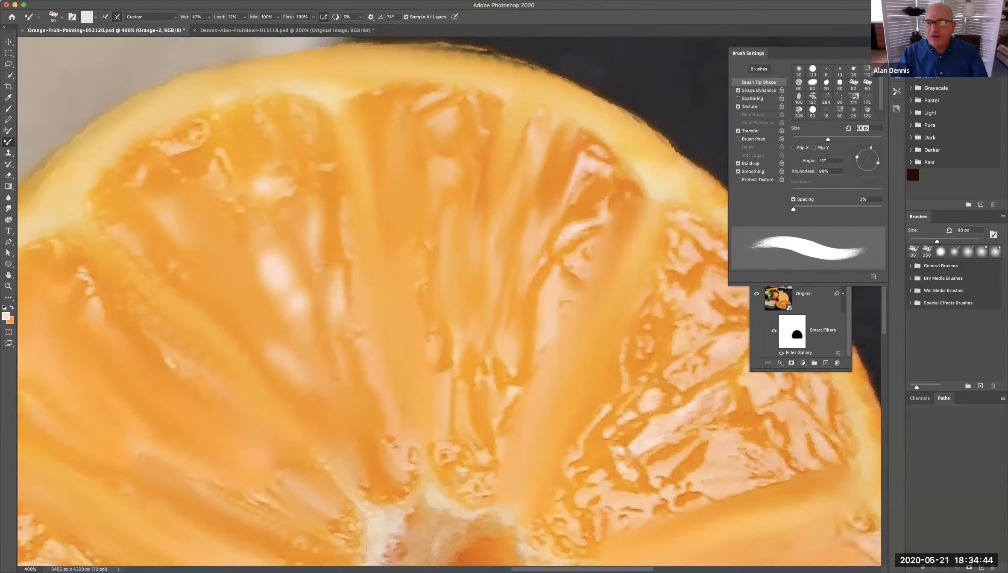
key(F5)
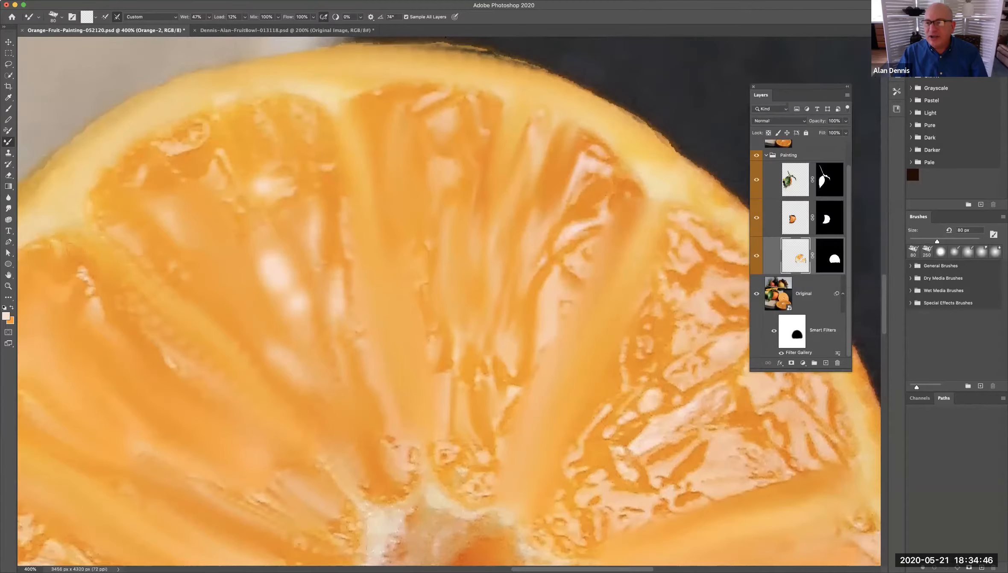
key(F5)
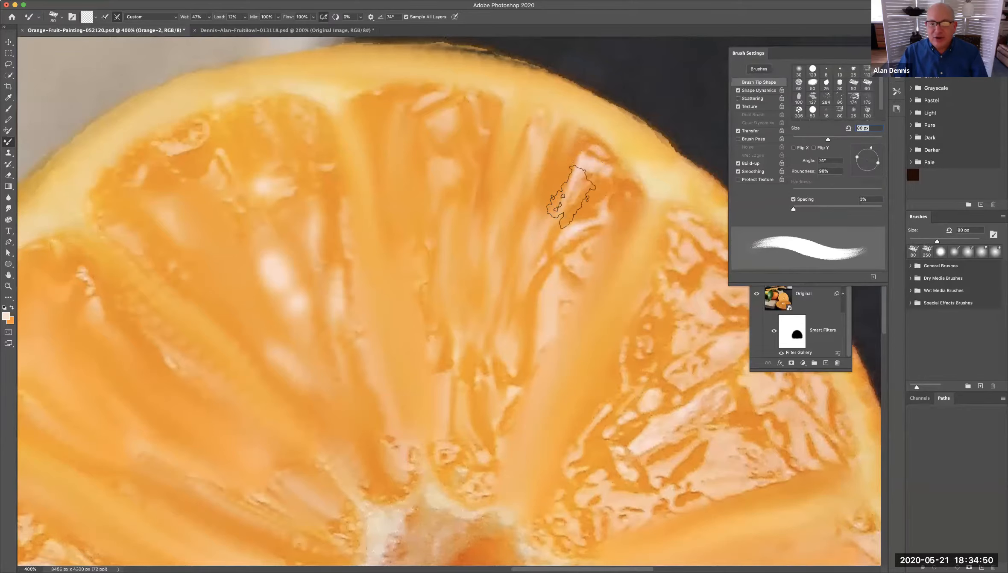
drag(590, 207, 533, 337)
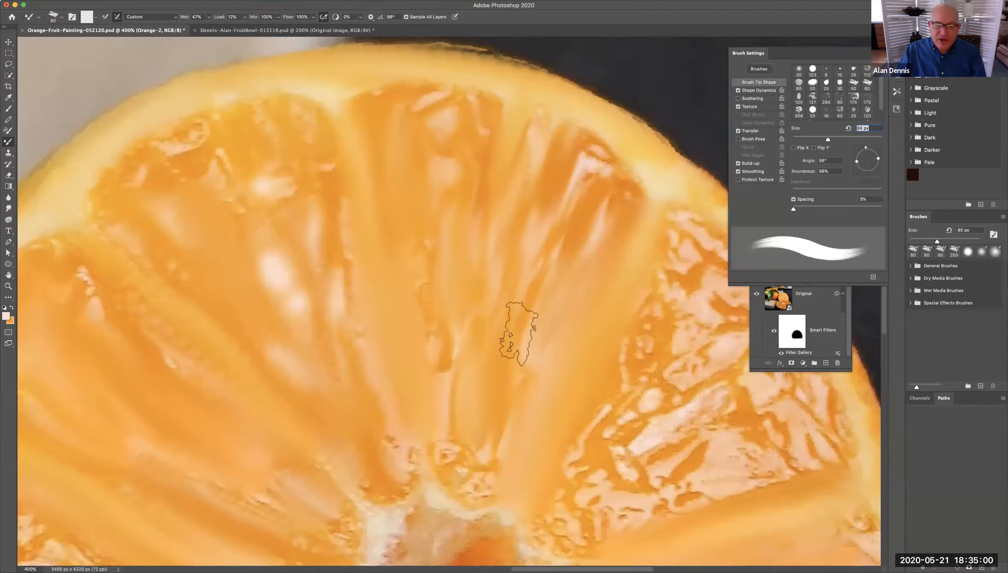
Blend the top-centre segment's remaining pulp, turning the brush tip to 118° and 80° to follow the direction of the fibres
drag(864, 144, 860, 147)
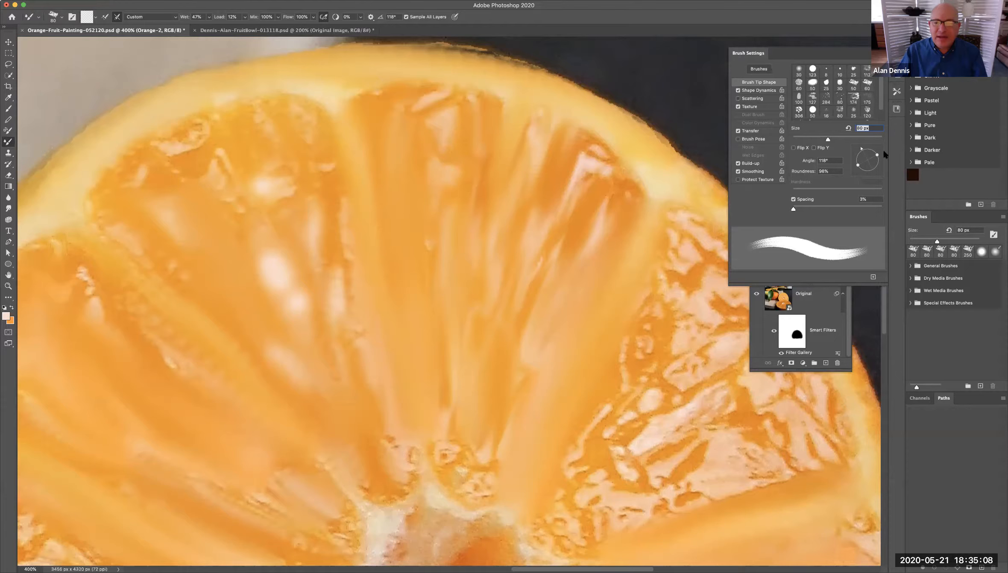
drag(863, 148, 867, 147)
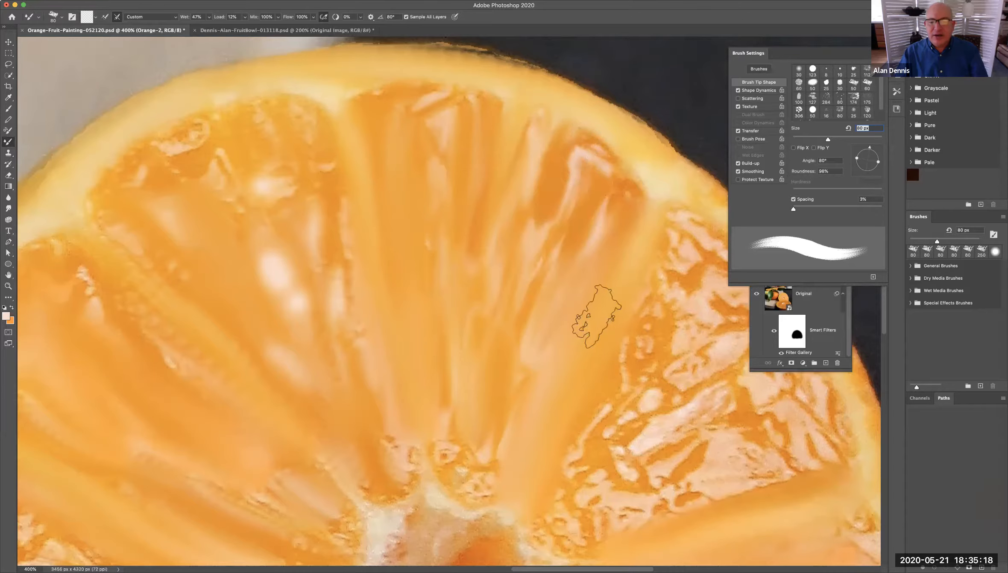
alt+click(575, 230)
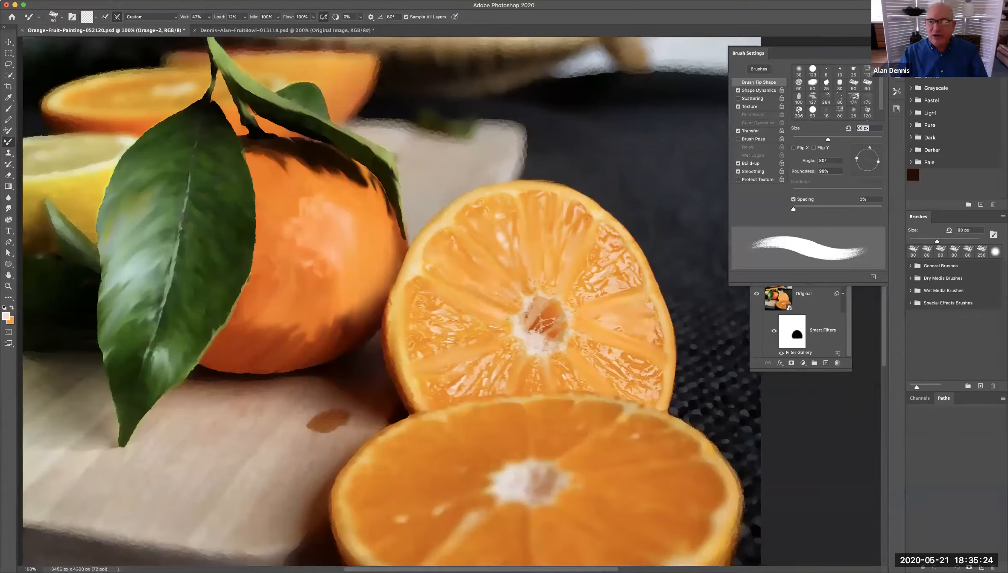
key(F5)
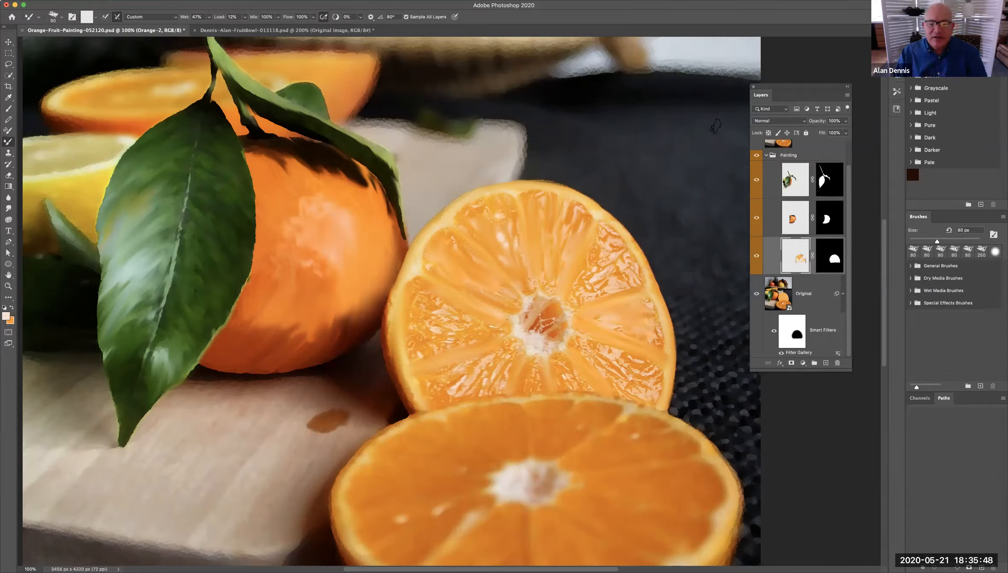
Hide the Original layer to examine the painted strokes on their own, and show it again
scroll(715, 125, right, 5)
scroll(763, 225, up, 2)
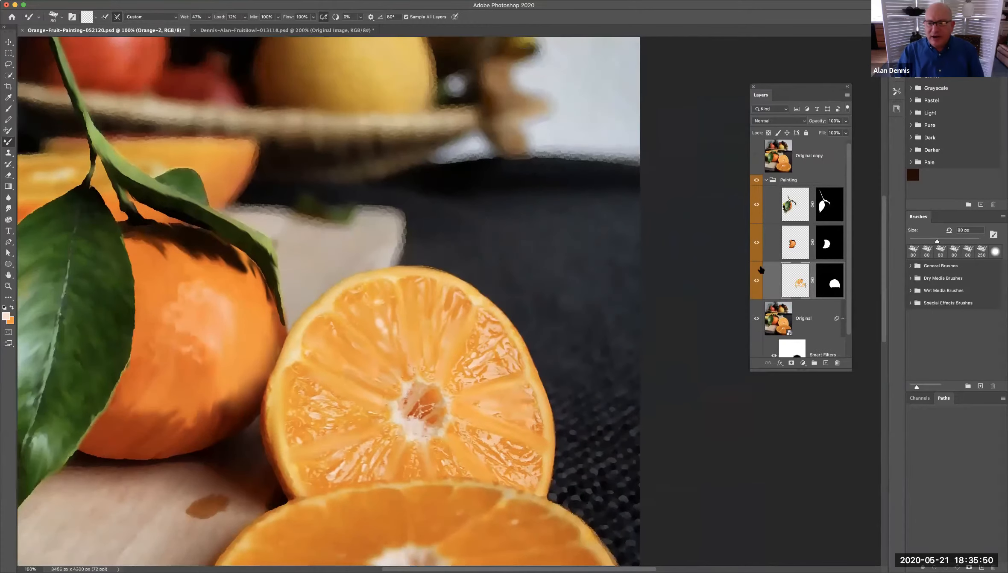
drag(431, 341, 504, 248)
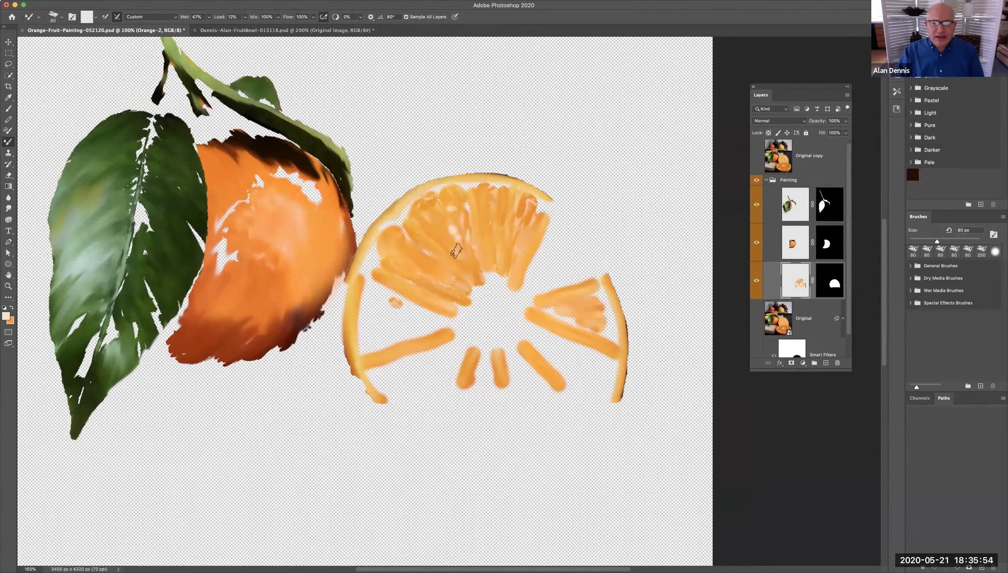
alt+super+click(384, 288)
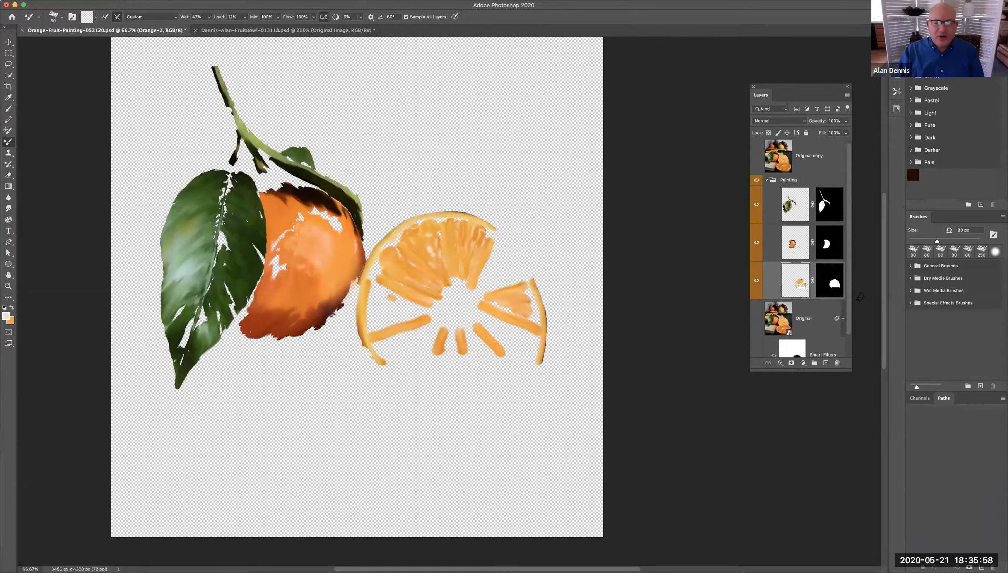
click(756, 318)
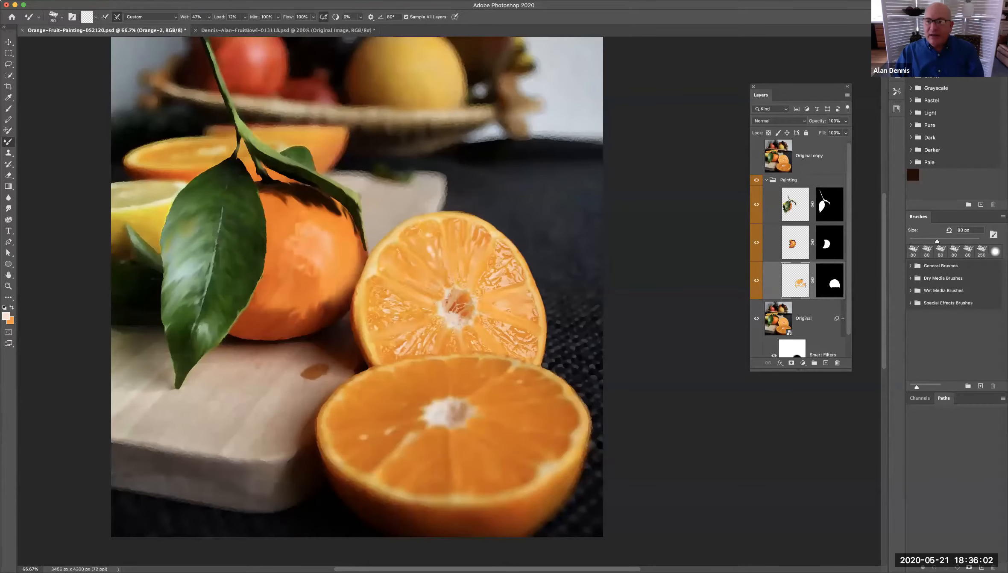
Blend the slice's unpainted right, lower and left segments and its core, rotating the brush tip to angles including -173° and -130°
click(897, 57)
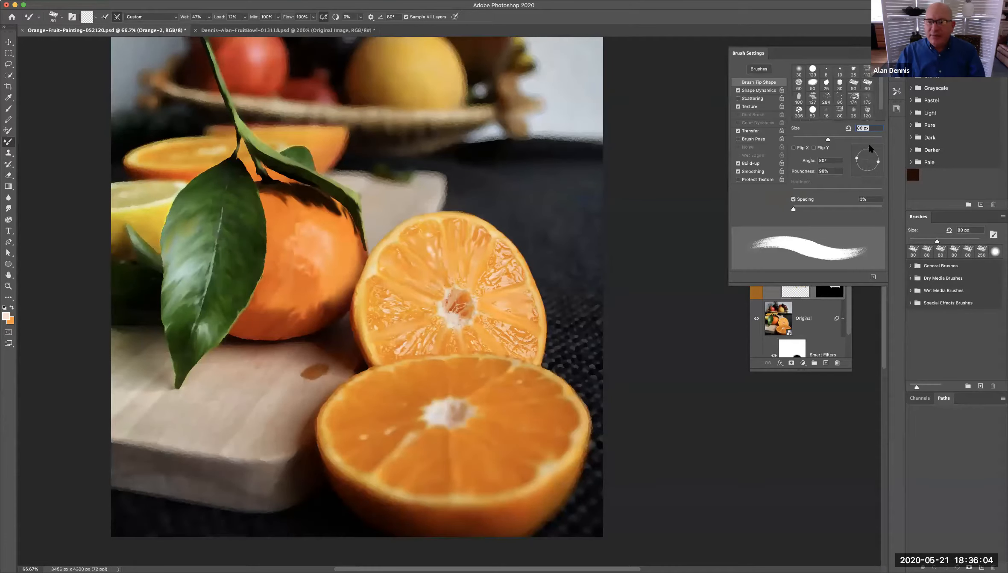
drag(857, 150, 846, 157)
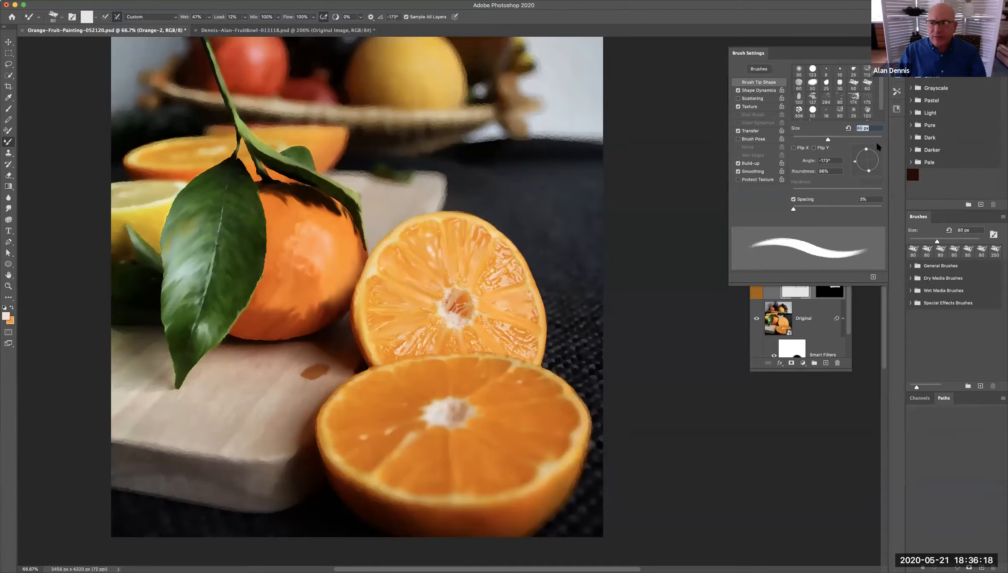
drag(856, 162, 859, 170)
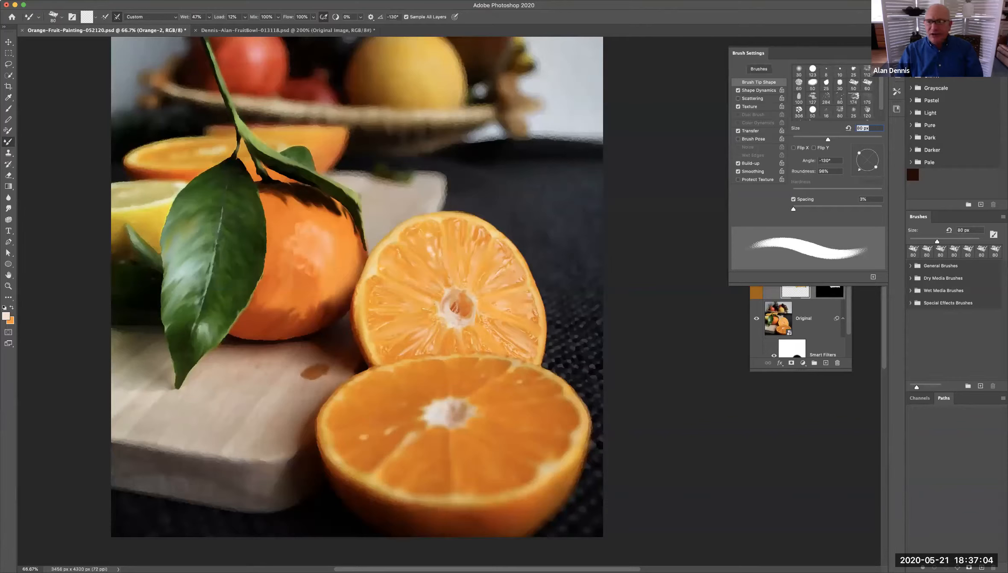
click(897, 57)
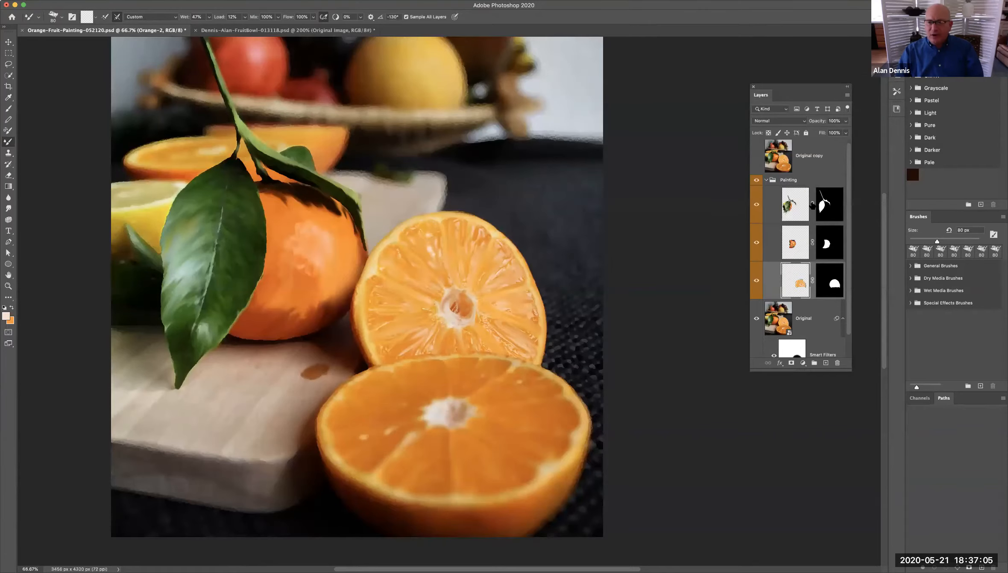
Check the painted coverage of the whole upright orange slice by hiding the Original layer and restoring it
click(756, 319)
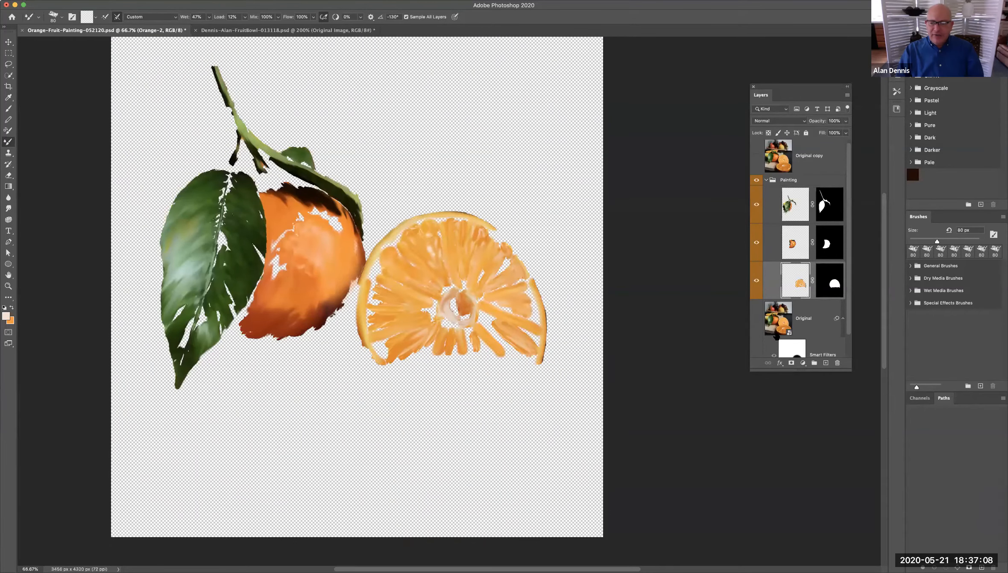
click(756, 318)
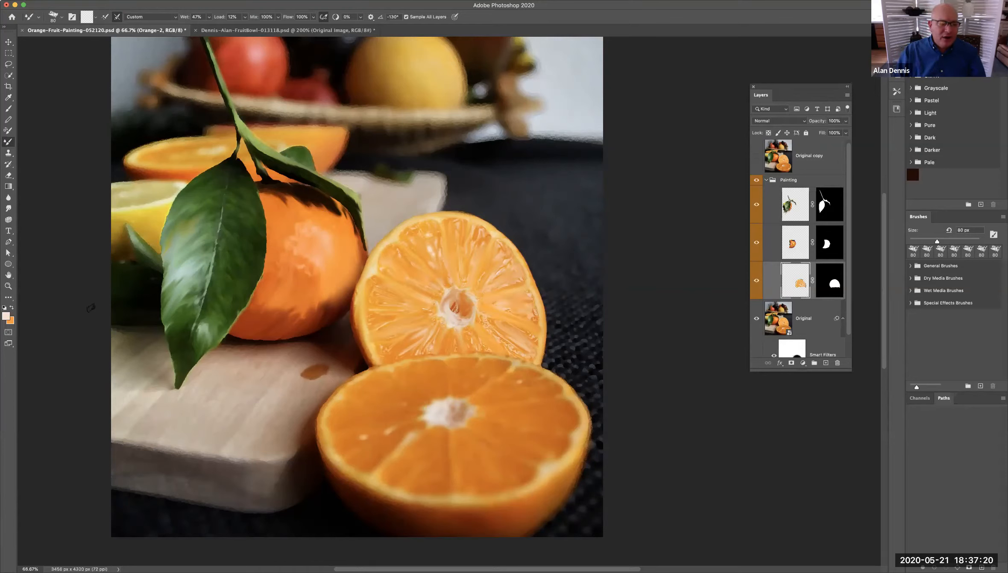
scroll(91, 289, up, 3)
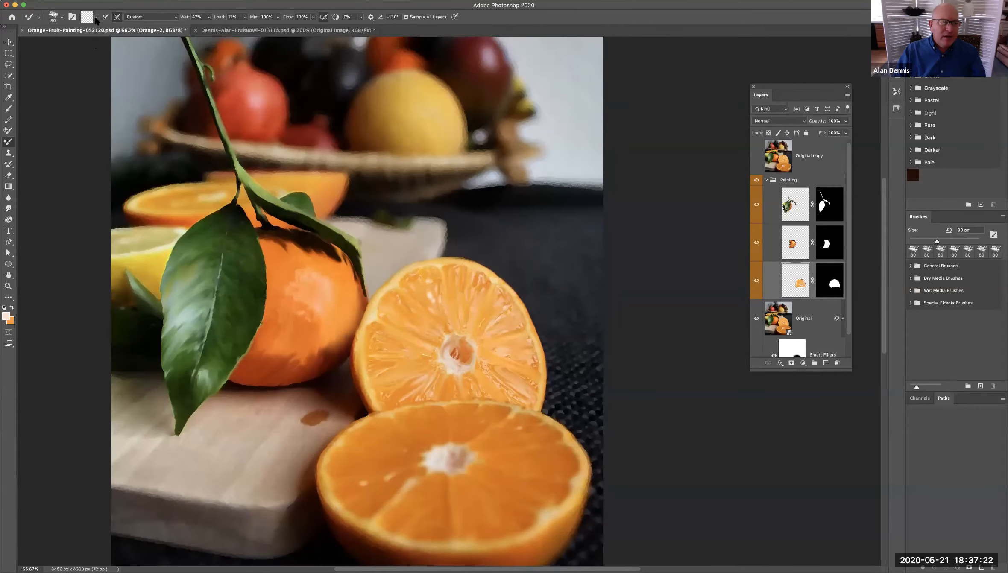
Use Load Brush on the Mixer Brush and sample a light orange-tan colour from the upright slice
click(95, 18)
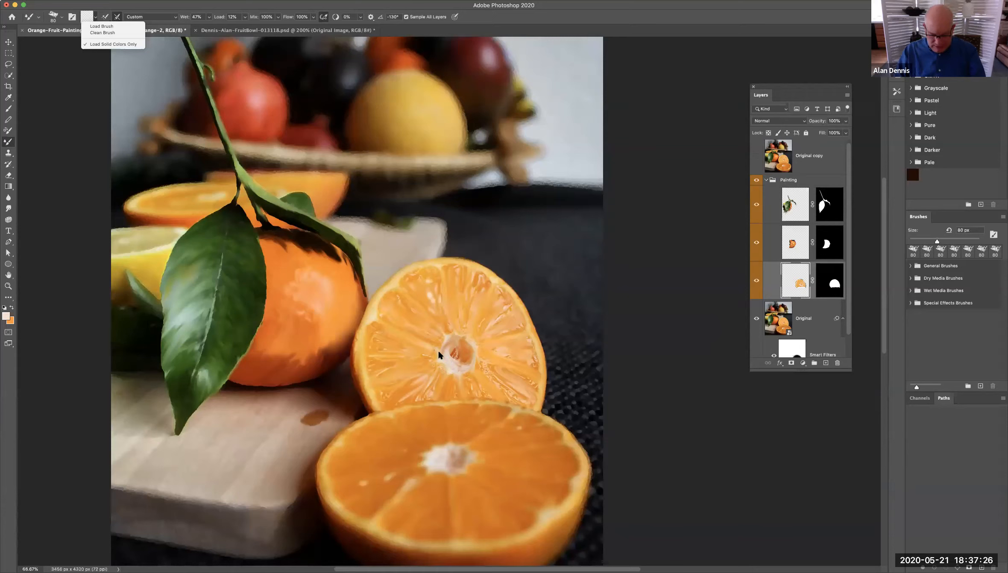
key(Down)
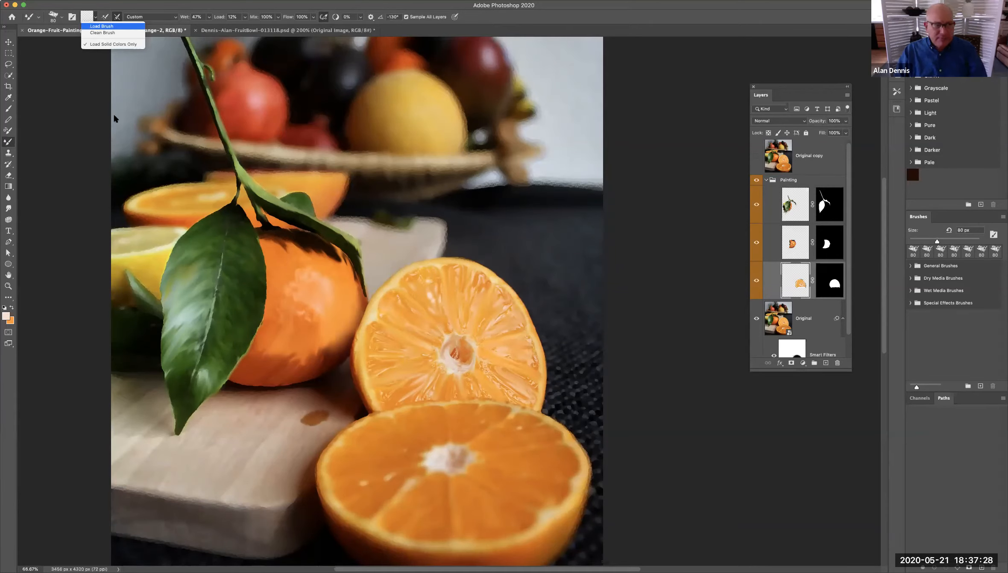
click(98, 26)
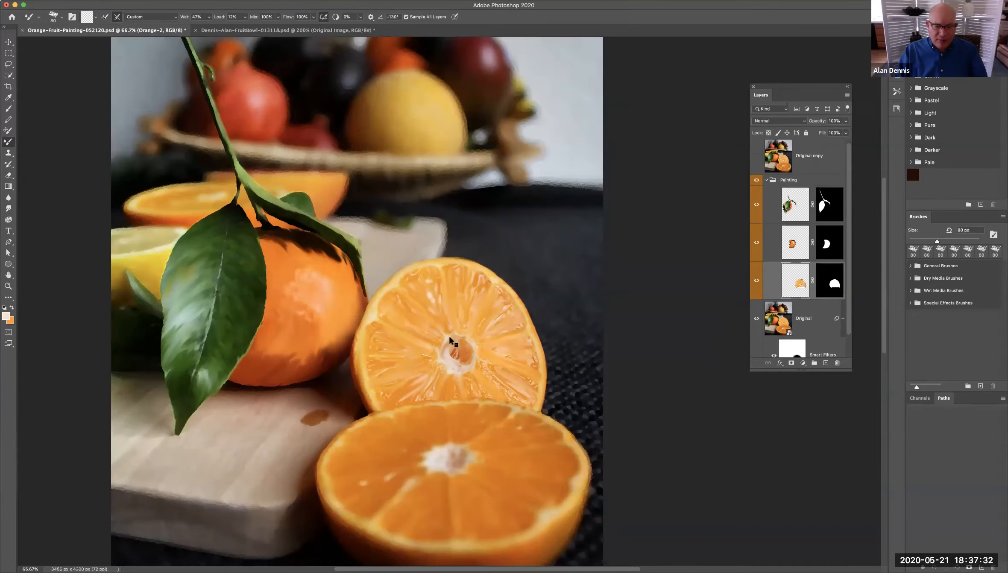
scroll(452, 339, down, 3)
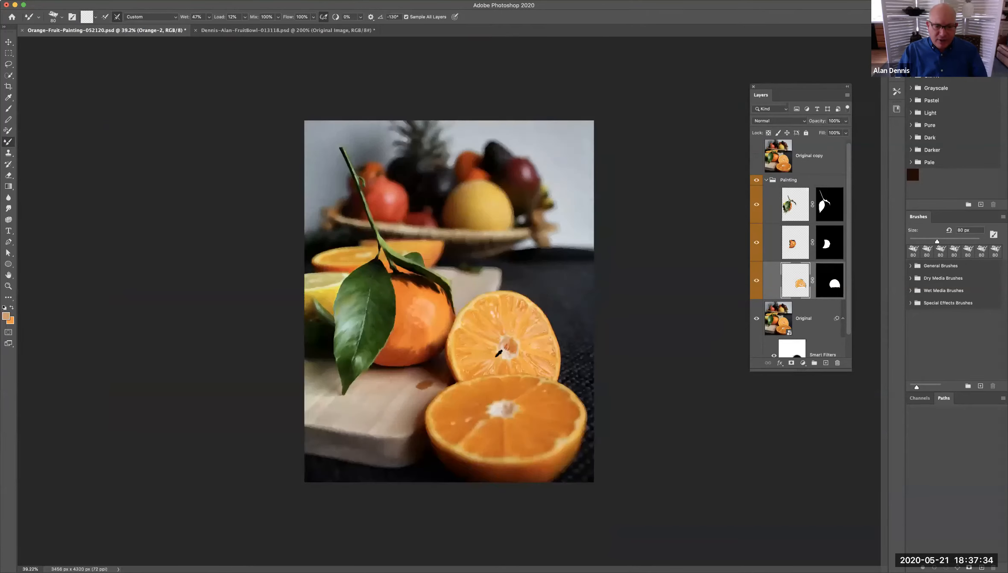
Sample the pale cream colour from the upright slice's core and load it into the Mixer Brush on the Orange-1 layer
alt+click(505, 351)
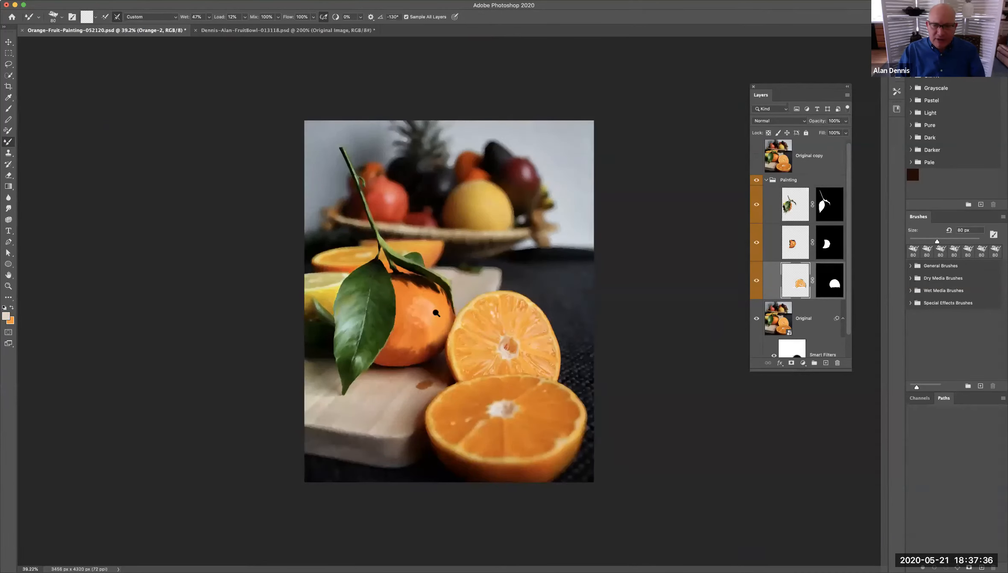
scroll(436, 313, up, 1)
scroll(436, 313, up, 1)
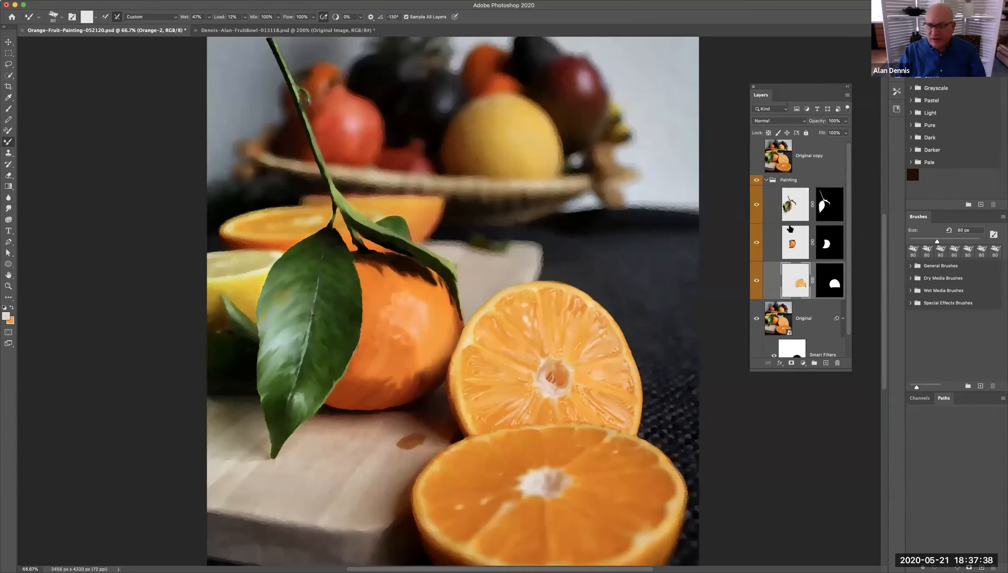
click(801, 246)
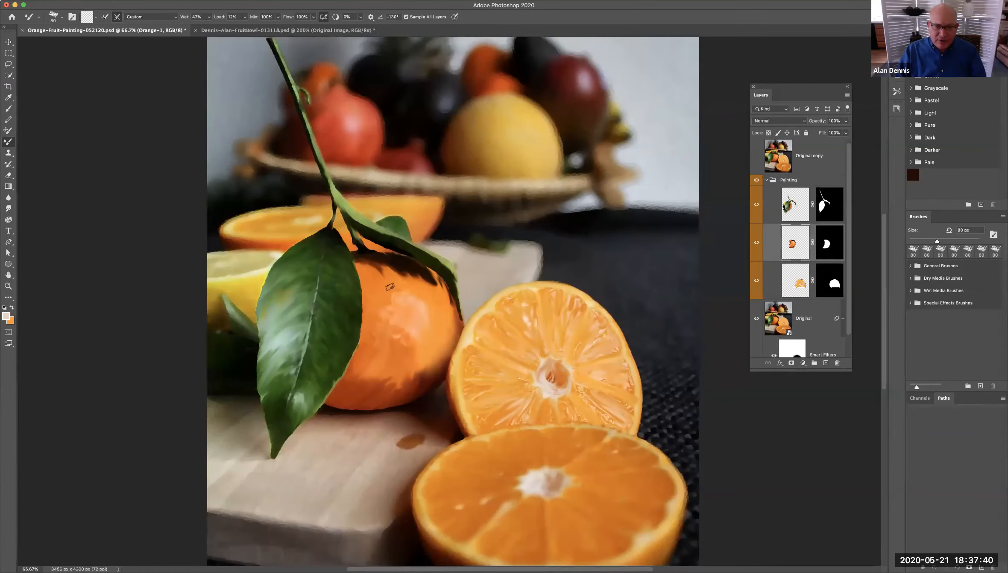
click(96, 17)
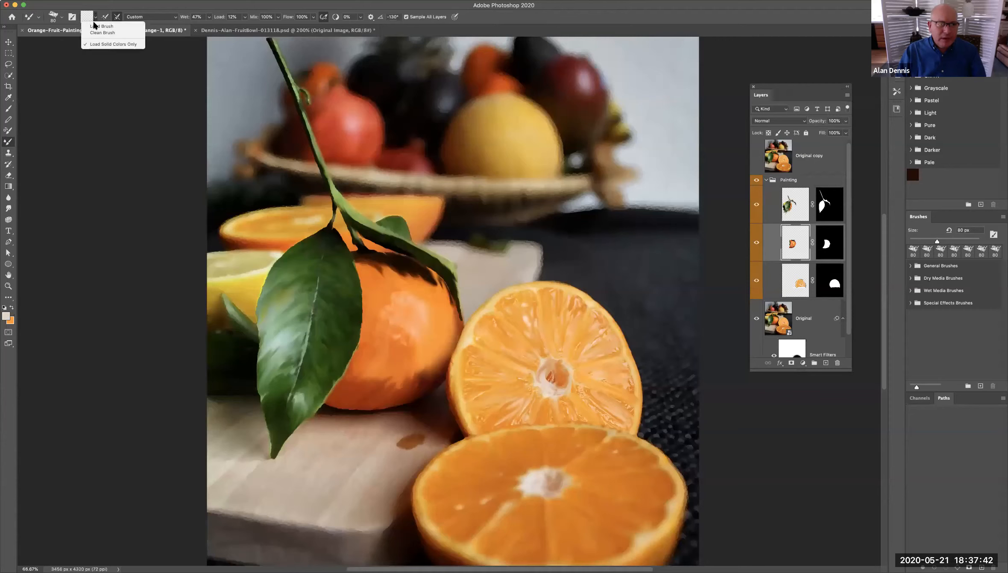
click(95, 26)
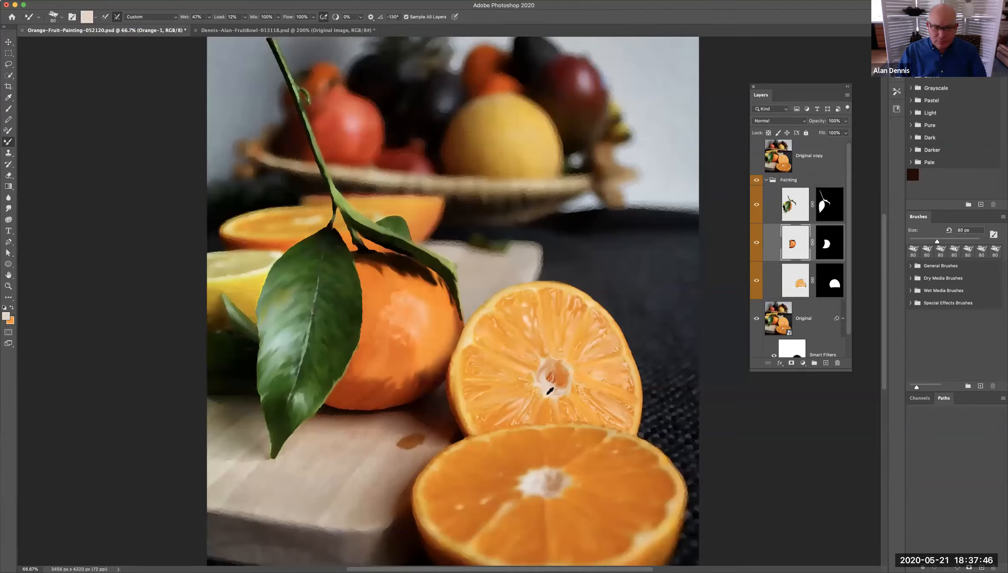
Dab a pale highlight on the upper part of the whole orange, using a 50 px brush and enabling brush loading after each stroke
click(411, 296)
key(bracketleft)
key(bracketleft)
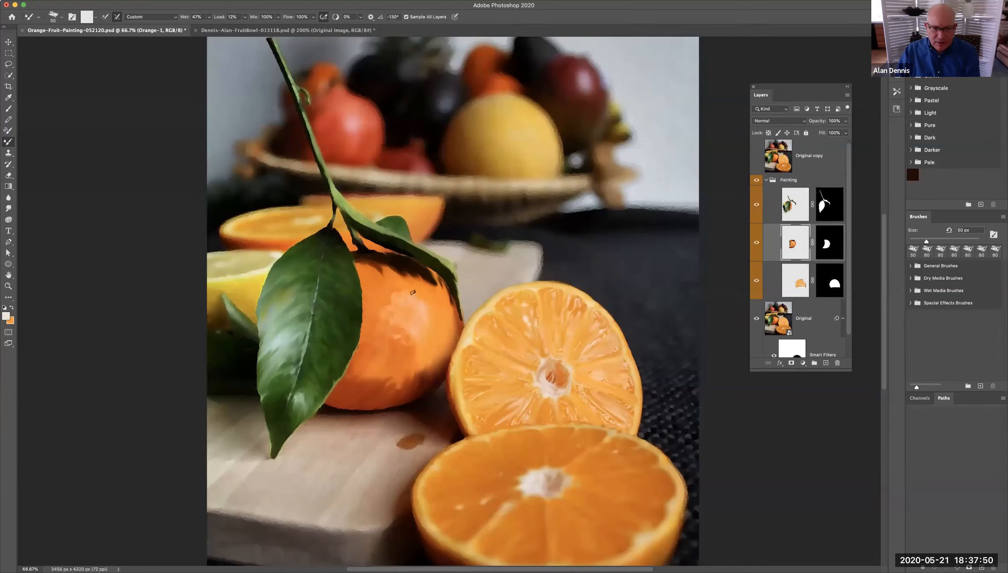
click(105, 18)
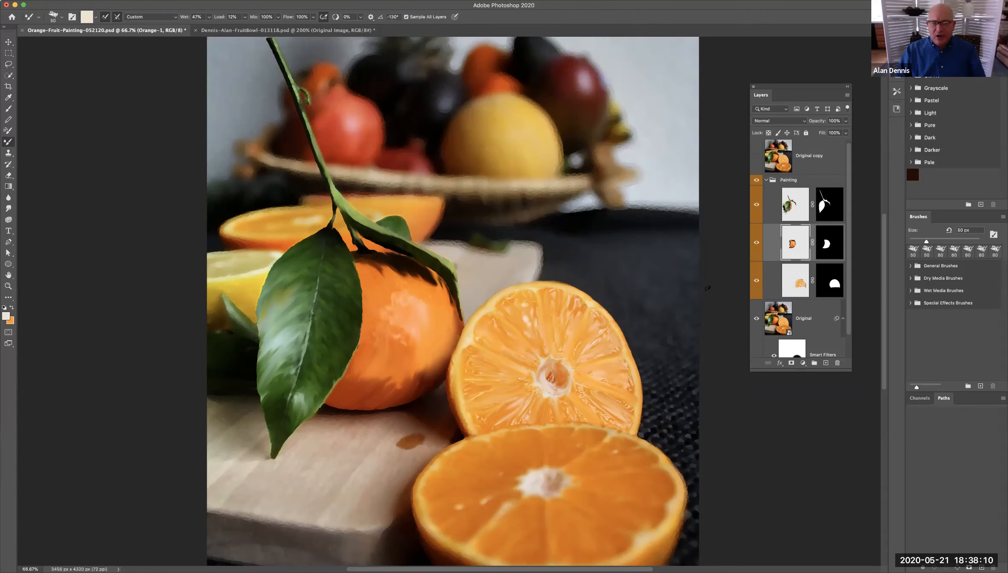
Compare the painting with the photo by hiding and restoring the Painting group, and display the Original copy layer
click(756, 182)
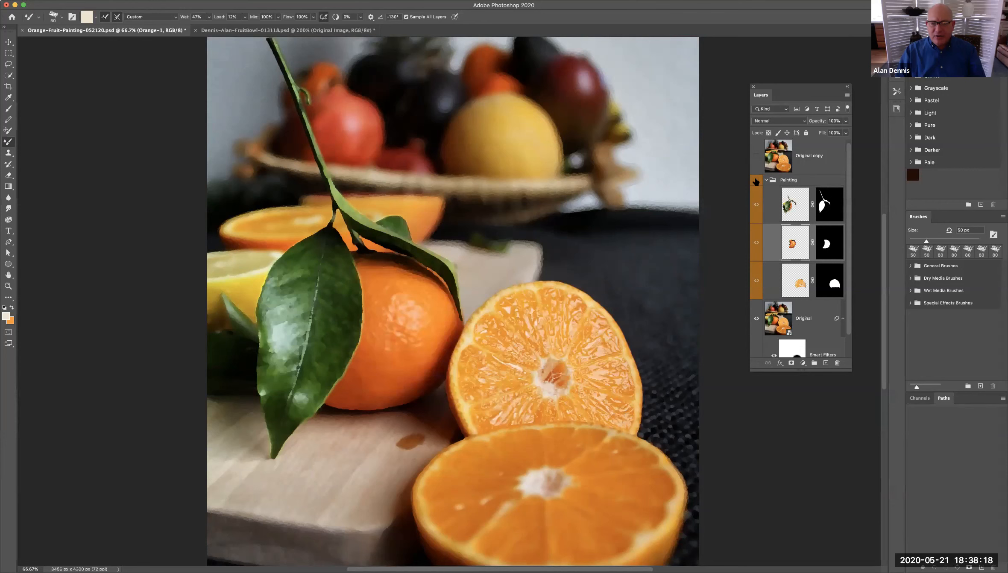
click(756, 181)
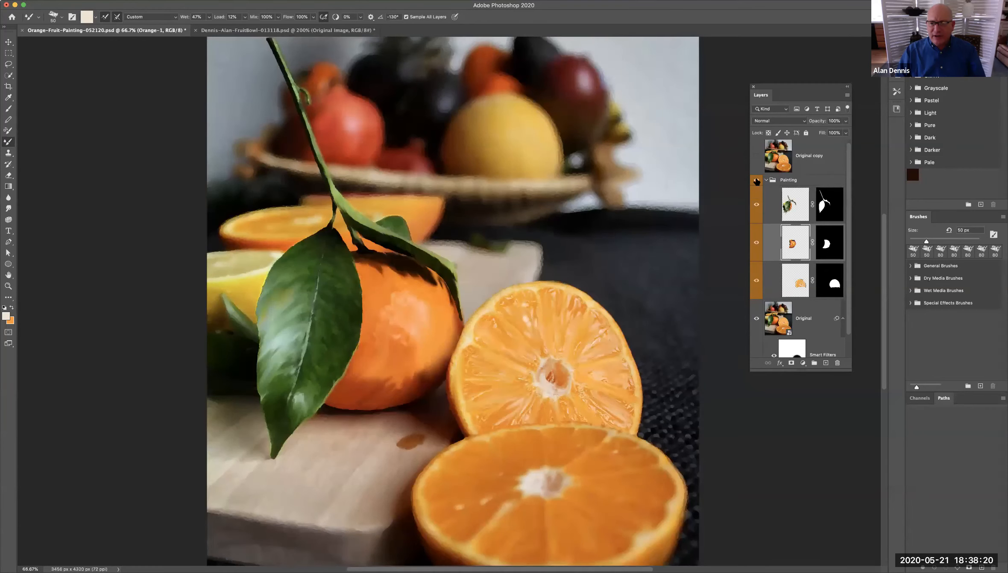
click(757, 158)
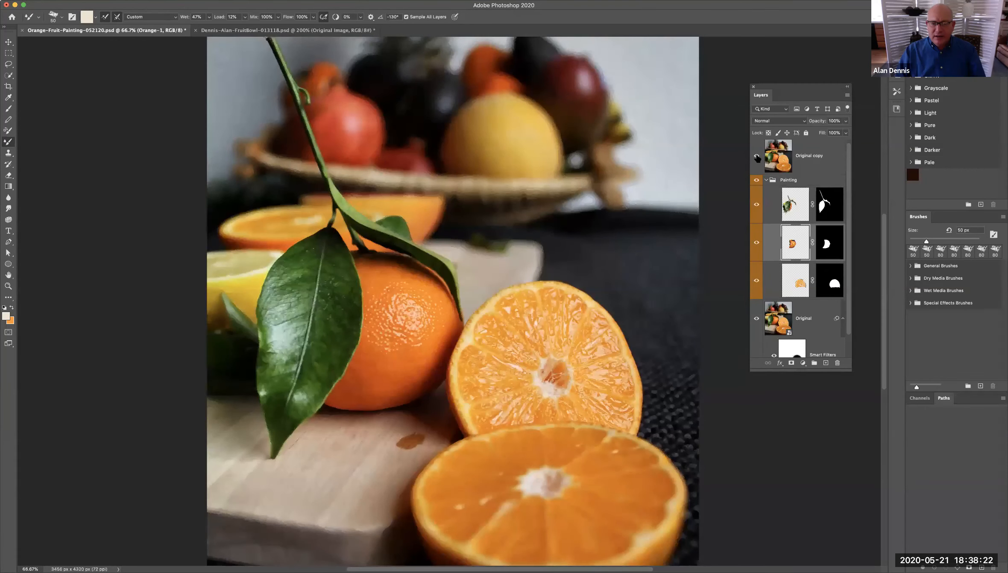